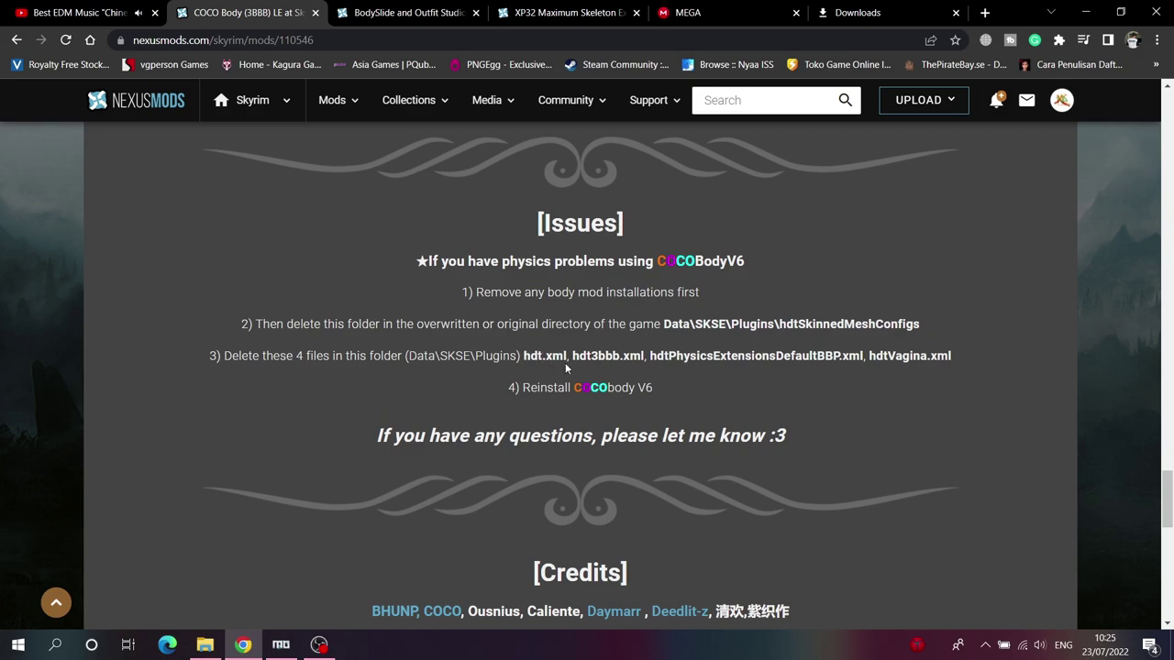
Step: Check the files listed in the COCO Body physics troubleshooting steps, and start a manual slow download of COCO Body 3BBB LE Ultimate
left_click_drag(523, 356, 930, 357)
left_click(930, 356)
scroll(986, 293, "down", 6)
scroll(986, 293, "up", 1)
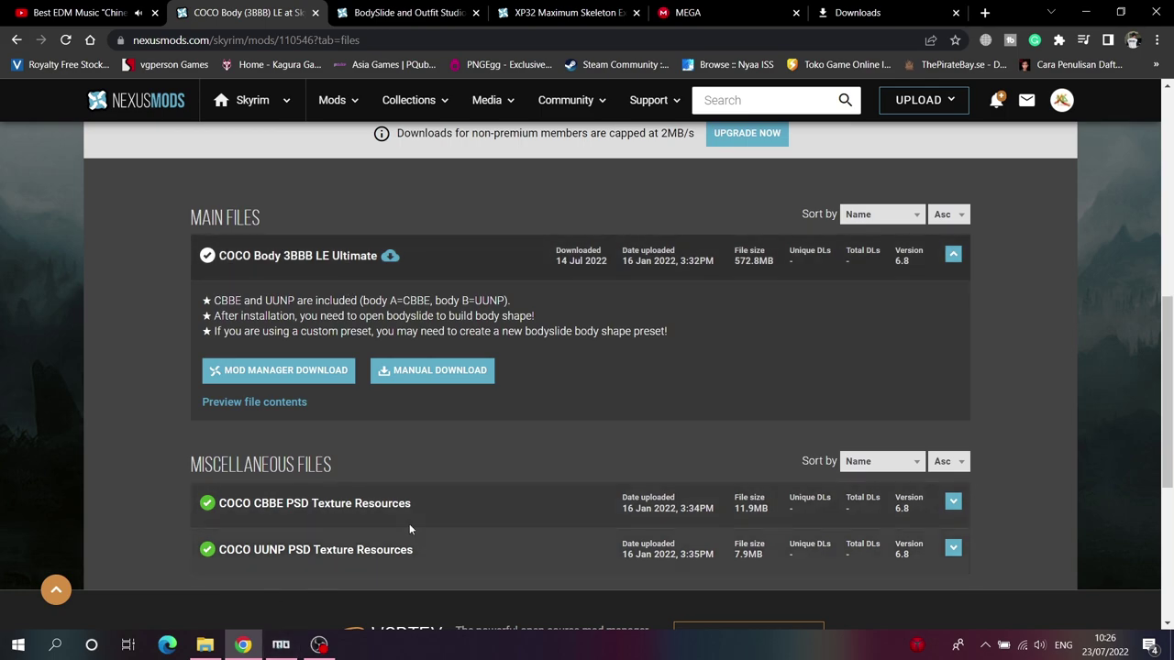
left_click(440, 372)
left_click(411, 431)
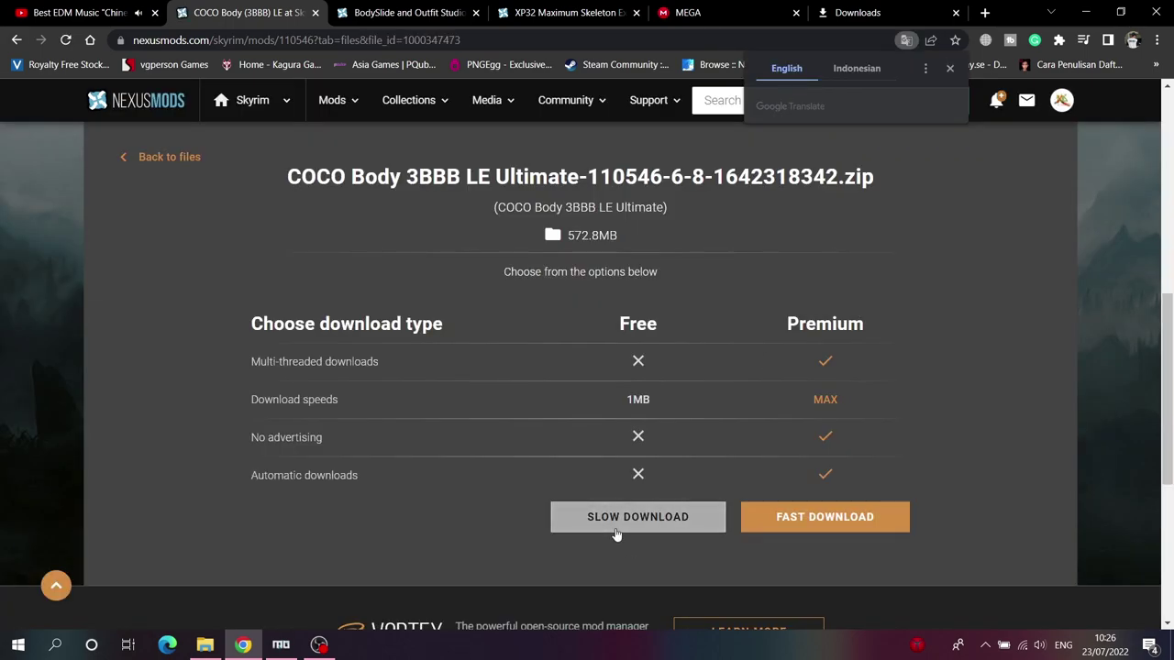
left_click(616, 518)
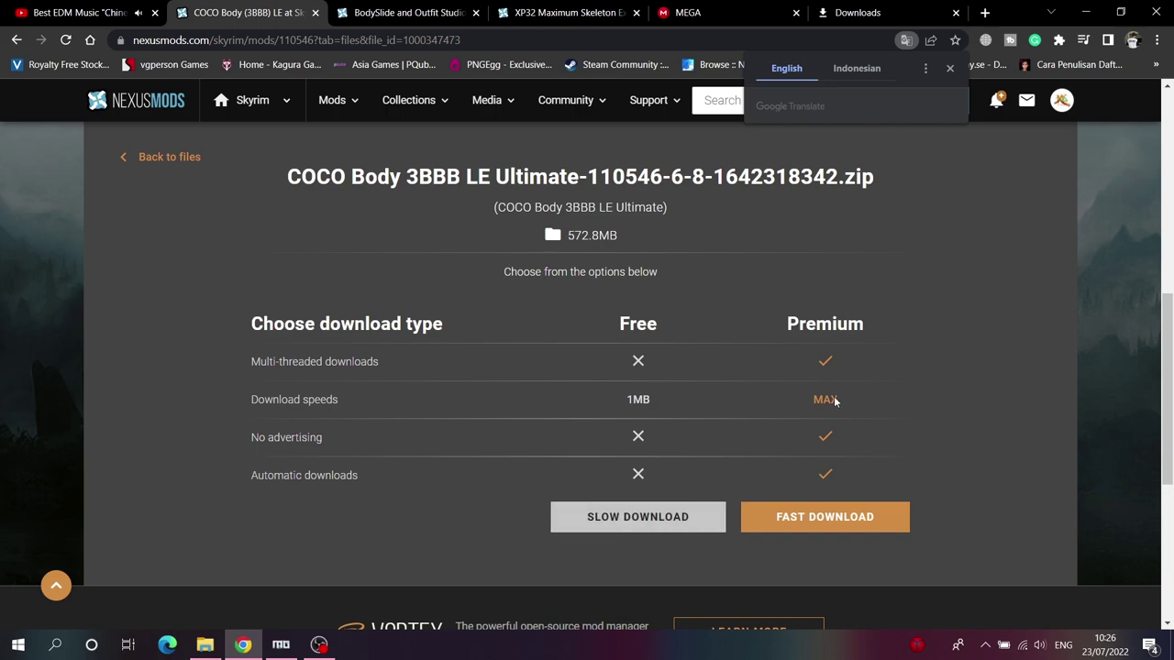
Step: Open the options for [COCO]Fair Skin CBBE_patch_.7z in the CBBE skin patch folder on MEGA
left_click(724, 12)
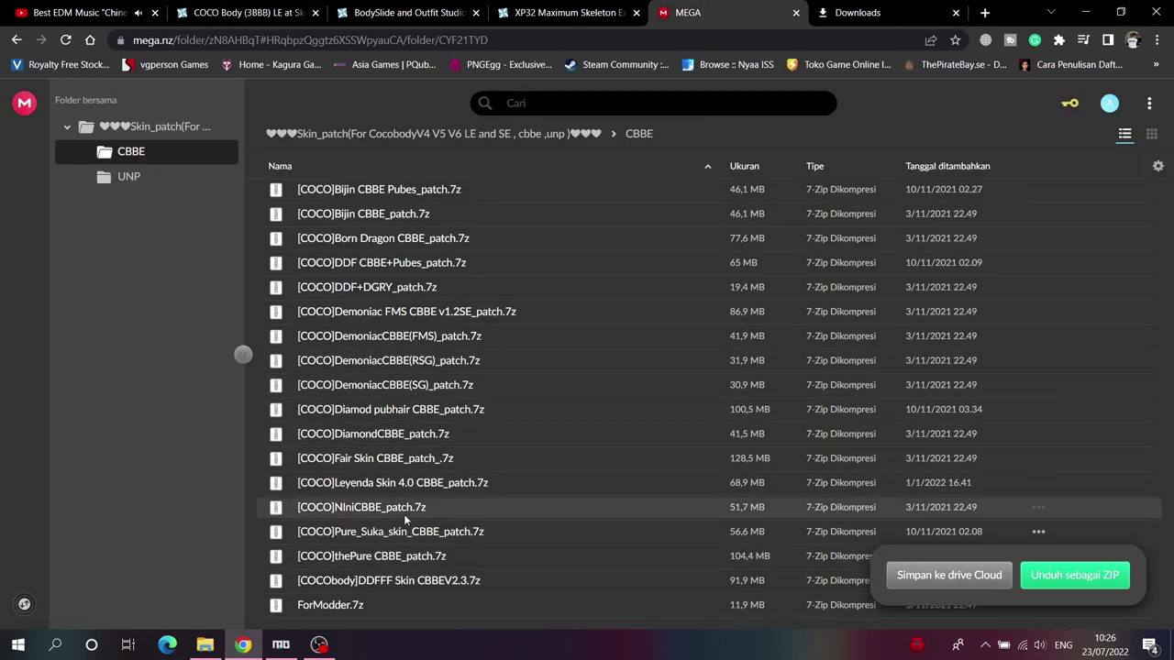
left_click(1038, 459)
mouse_move(992, 494)
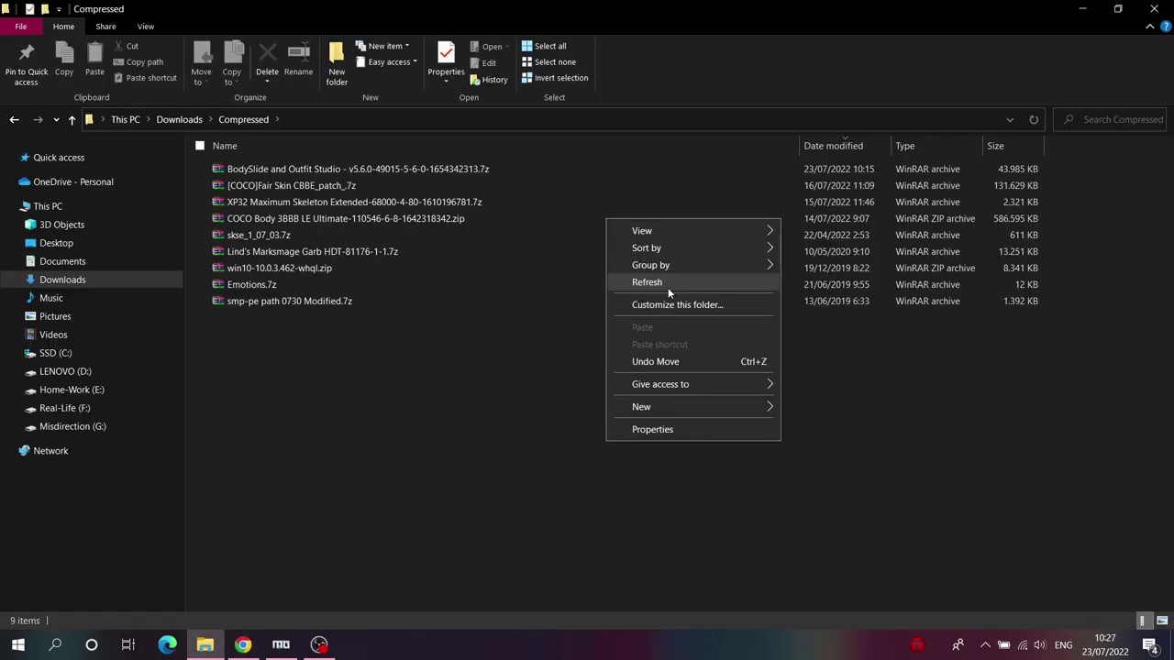
Step: Refresh the Compressed downloads folder and switch to Skyrim Mod Organizer's mod list
left_click(668, 287)
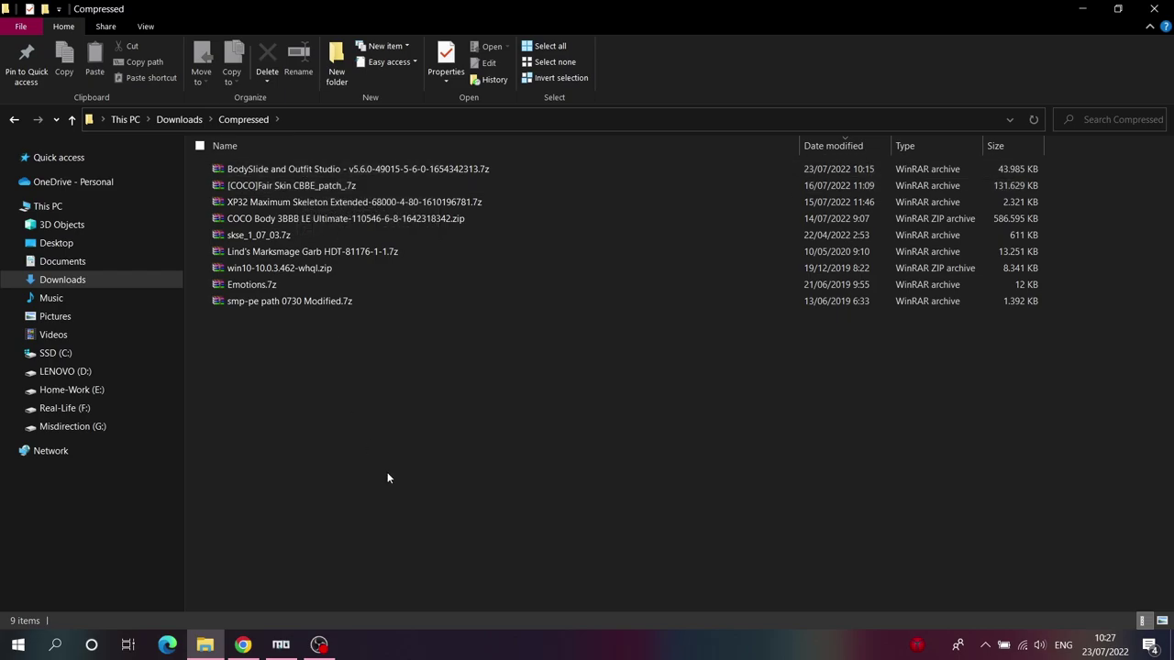
left_click(281, 645)
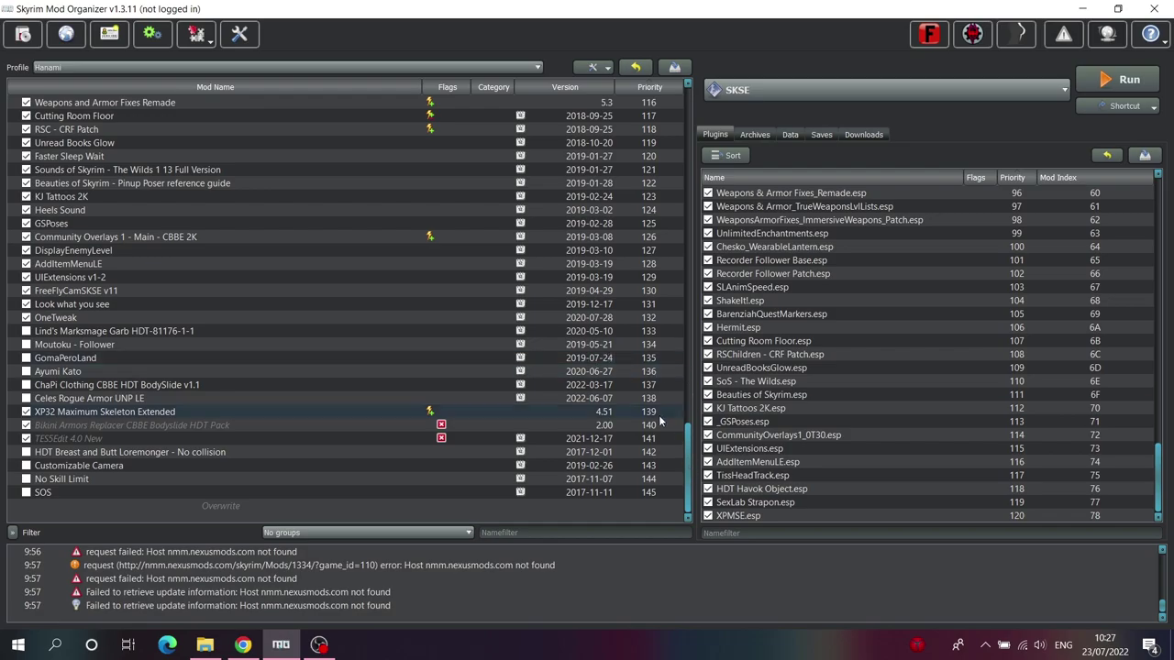
left_click_drag(695, 447, 698, 472)
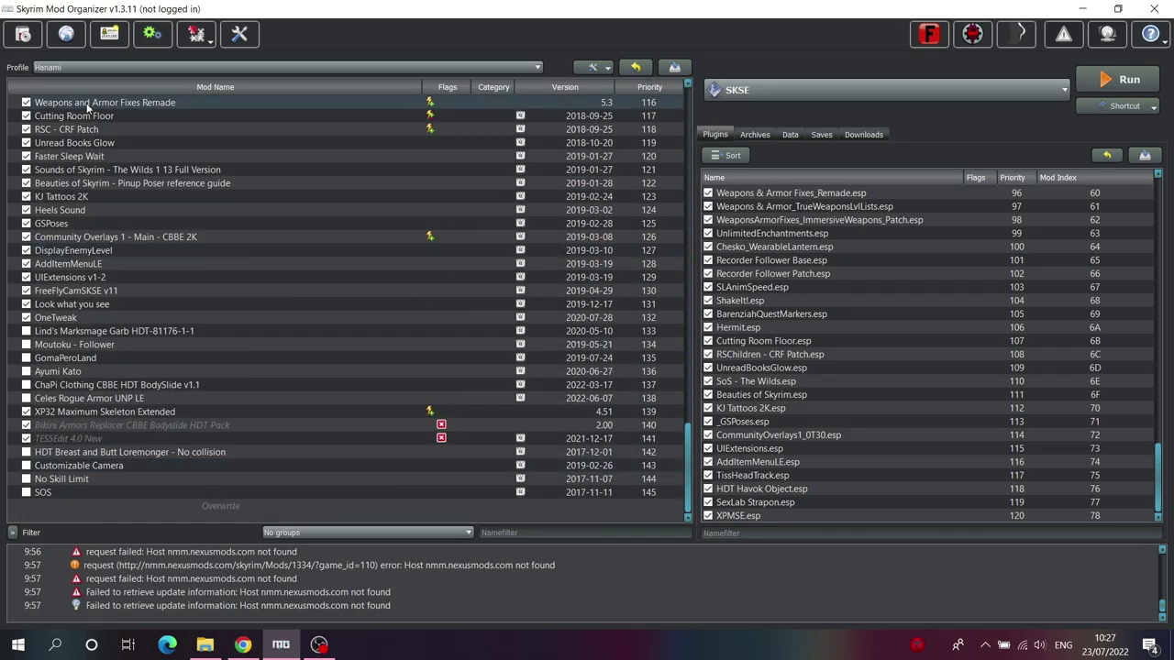
Step: Start installing the BodySlide and Outfit Studio v5.6.0 archive from the Compressed folder in Downloads
left_click(25, 34)
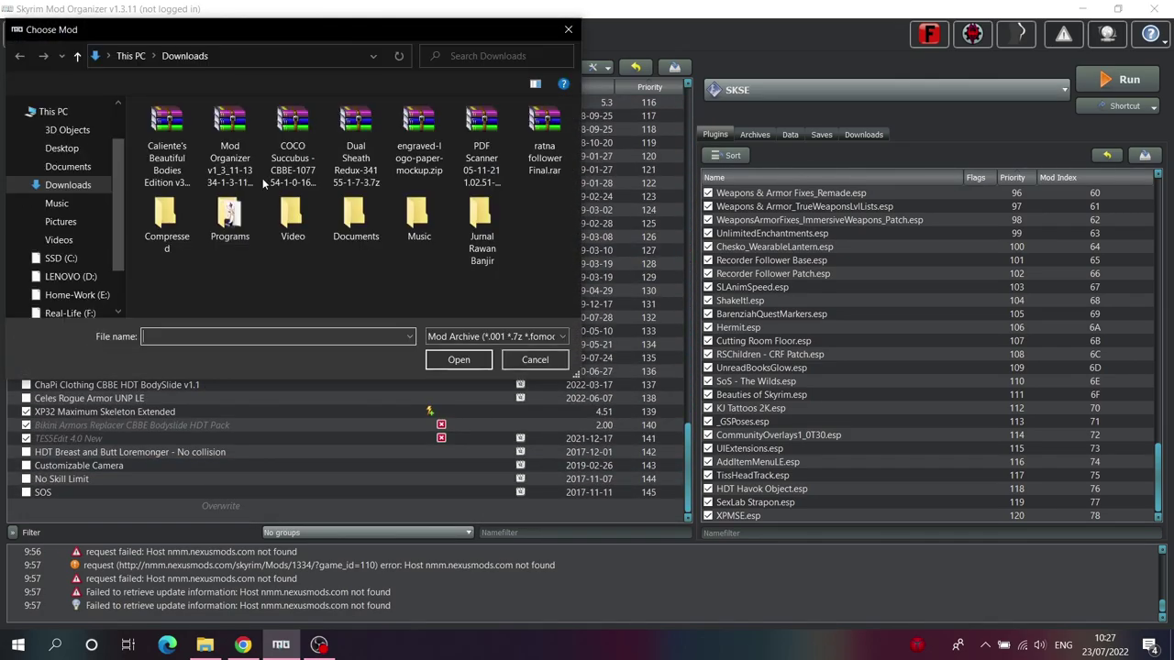
double_click(166, 223)
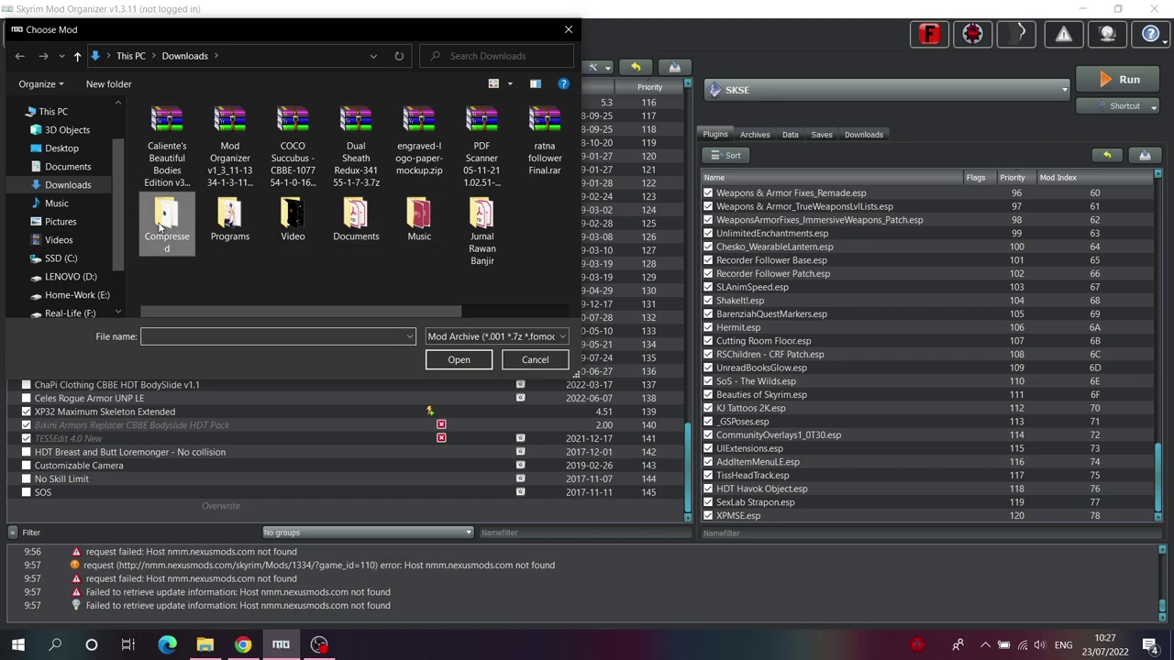
left_click(247, 131)
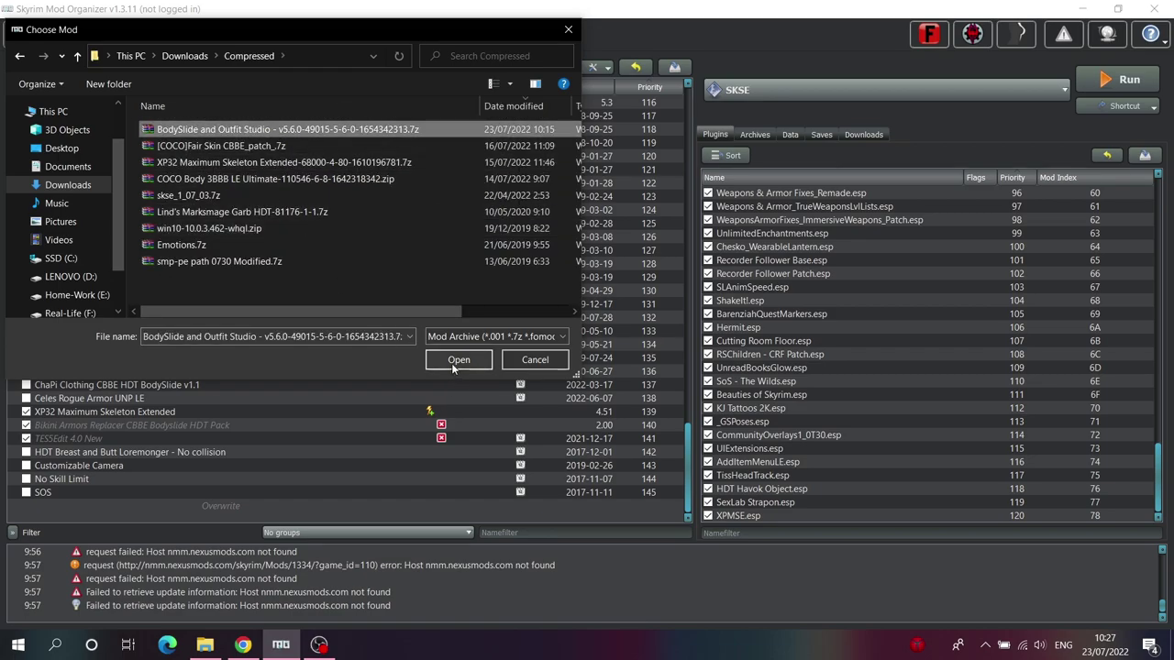
left_click(456, 359)
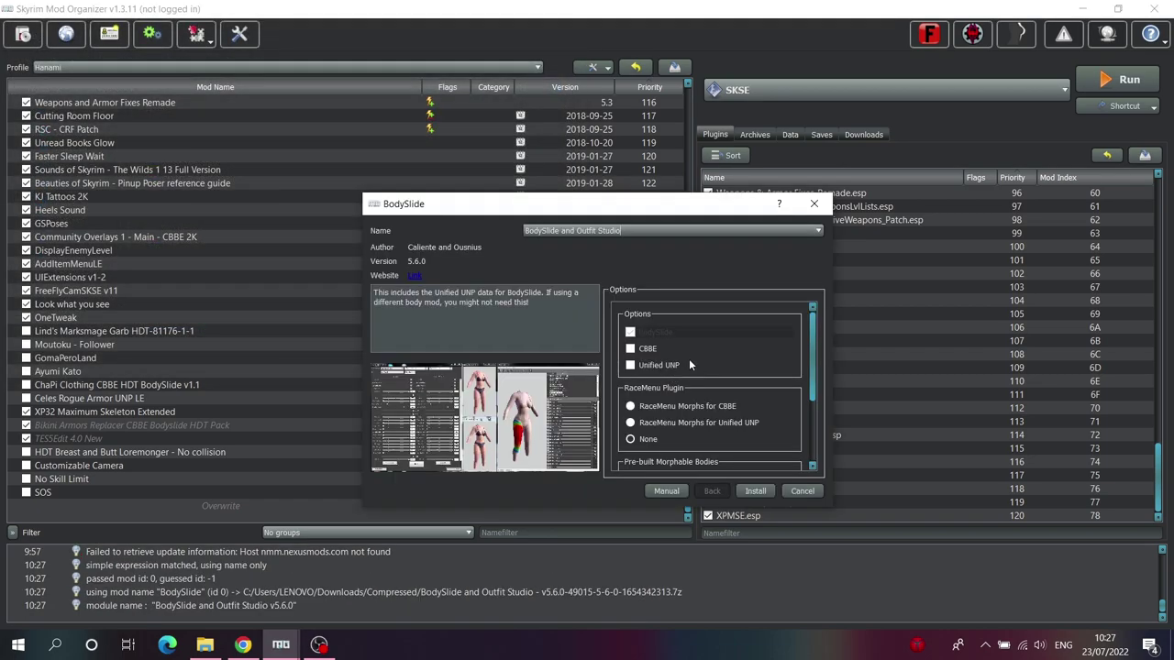
Step: Select CBBE and RaceMenu Morphs for CBBE in the BodySlide installer, review the pre-built bodies, and cancel the installation
left_click(630, 348)
scroll(725, 412, "down", 1)
left_click(630, 369)
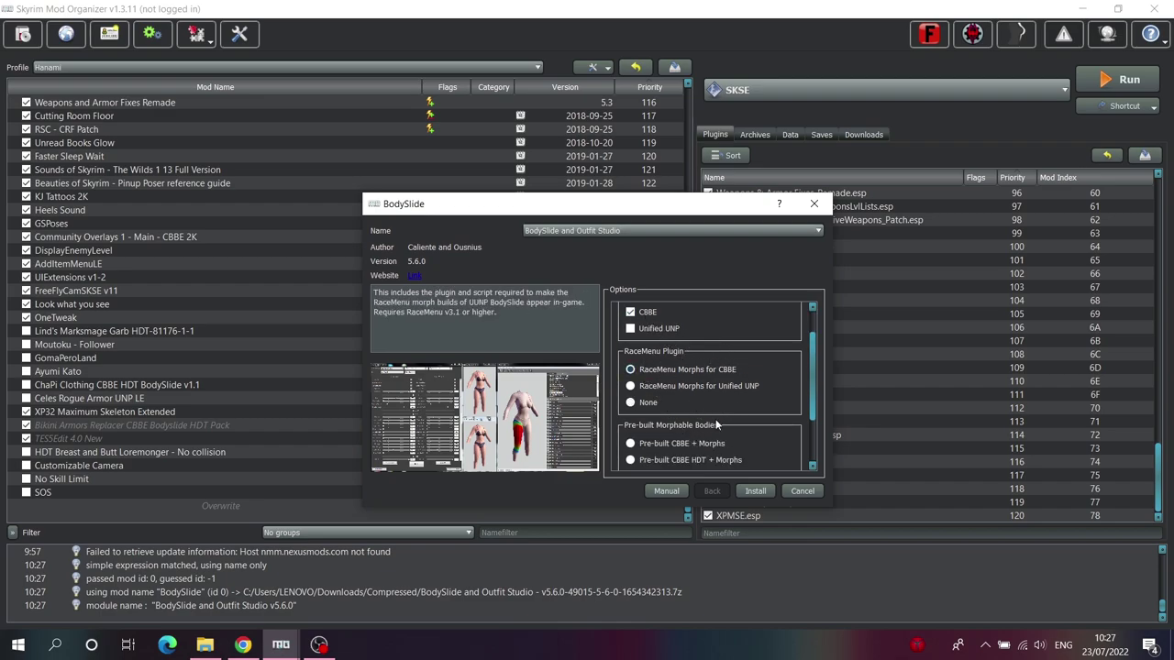
scroll(719, 419, "down", 2)
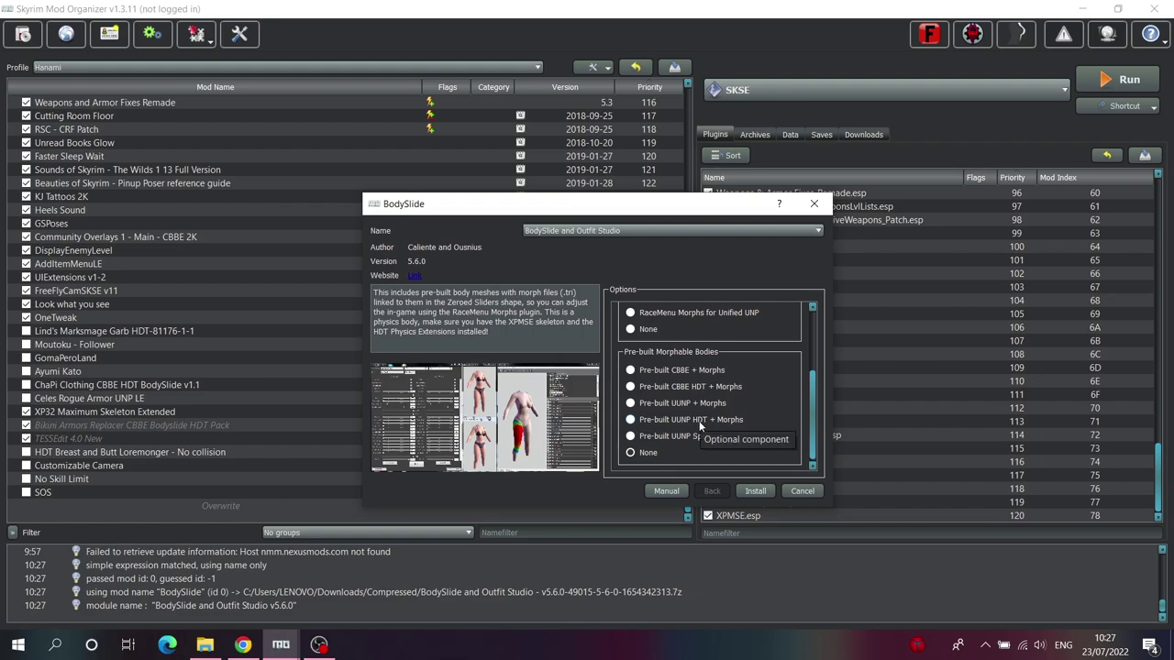
left_click(802, 491)
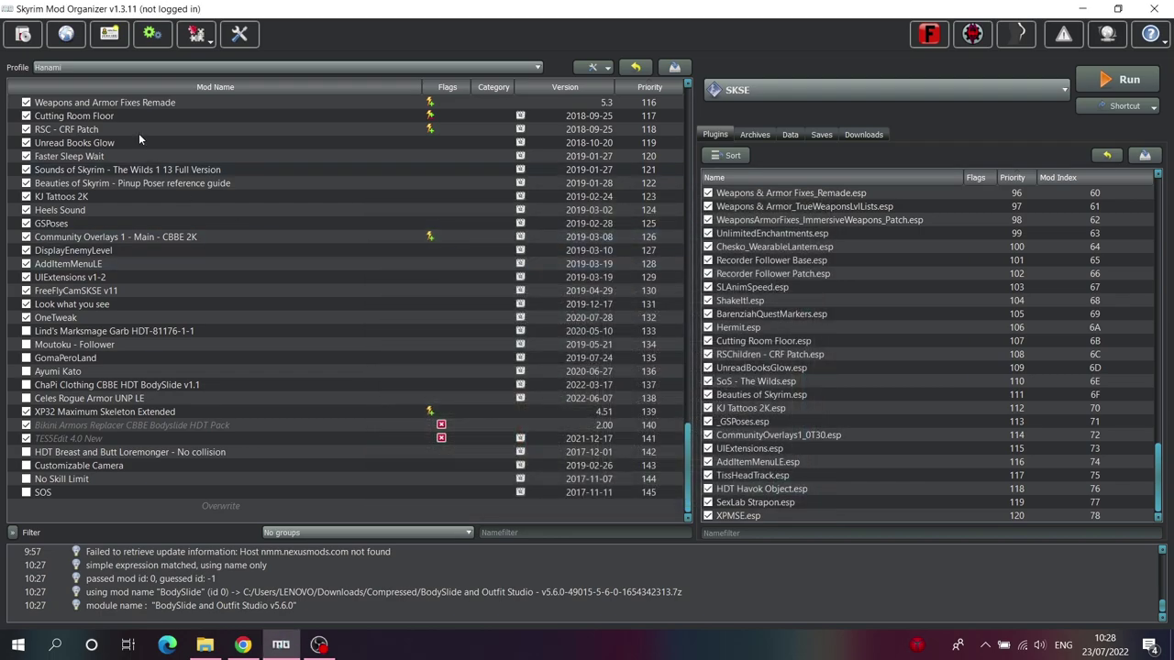
Step: Start installing the XP32 Maximum Skeleton Extended 4.80 archive from the Compressed folder
left_click(20, 39)
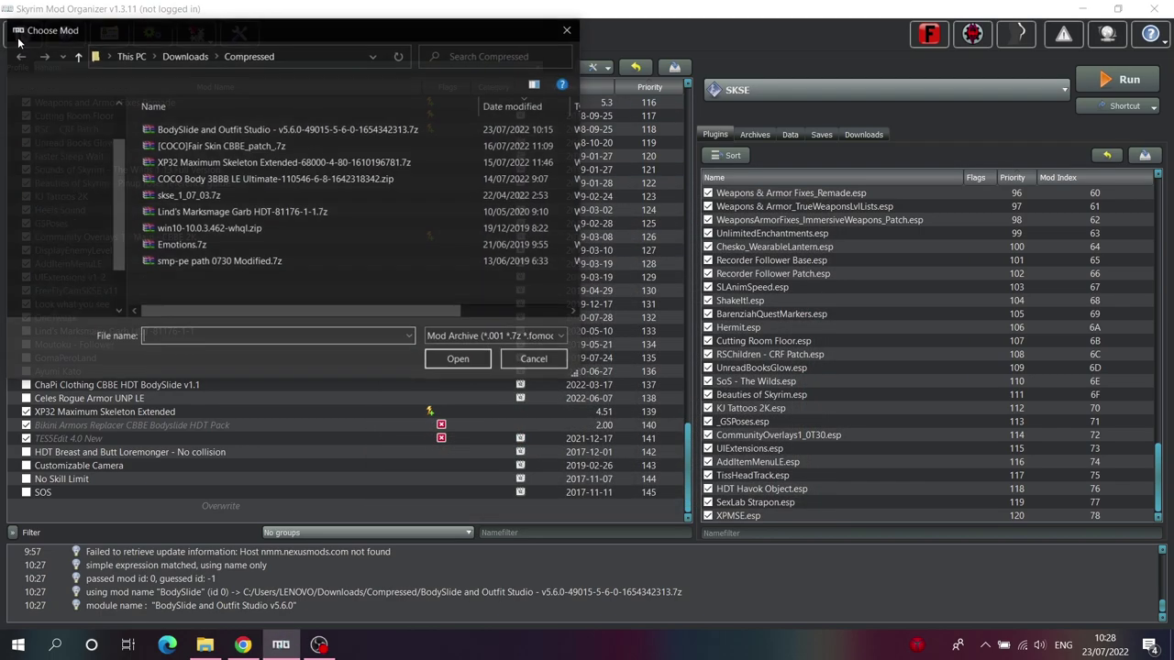
left_click(242, 163)
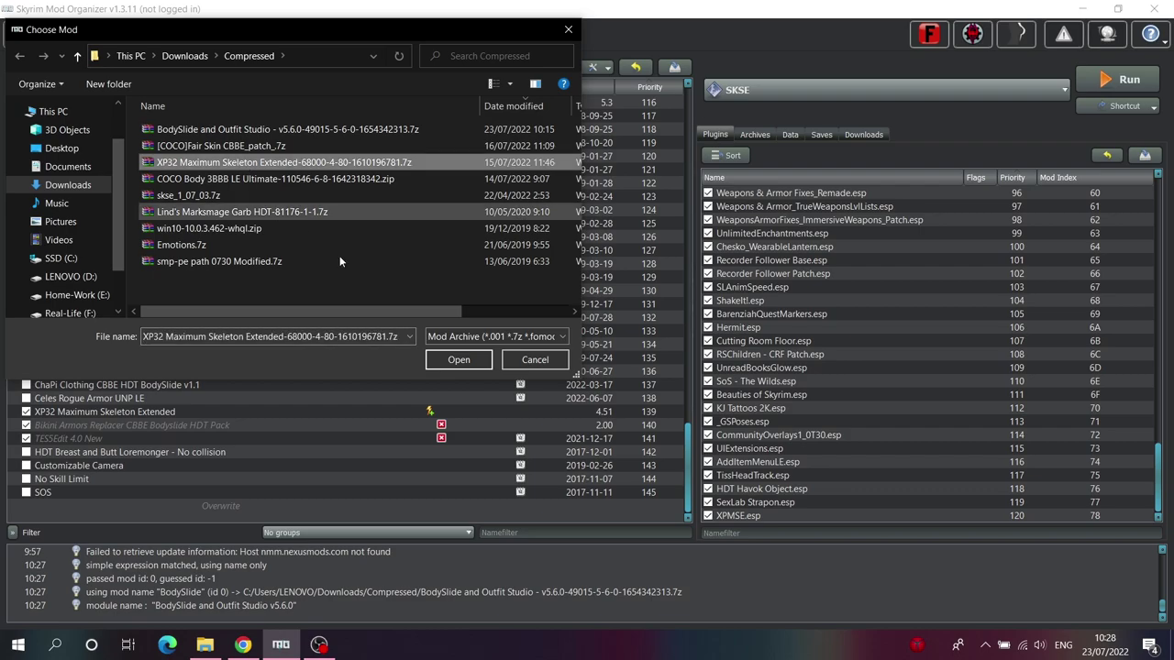
left_click(459, 360)
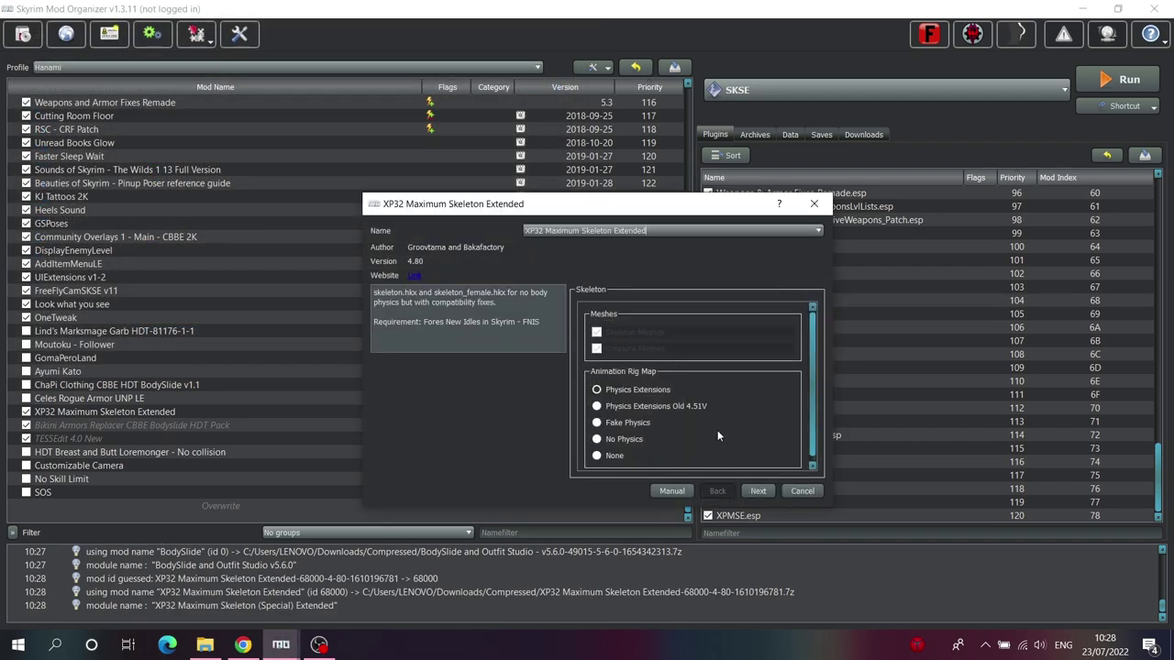
Step: Go through the XP32 Maximum Skeleton Extended installer with its preset options up to the Enderal patch page, and cancel it
left_click(759, 493)
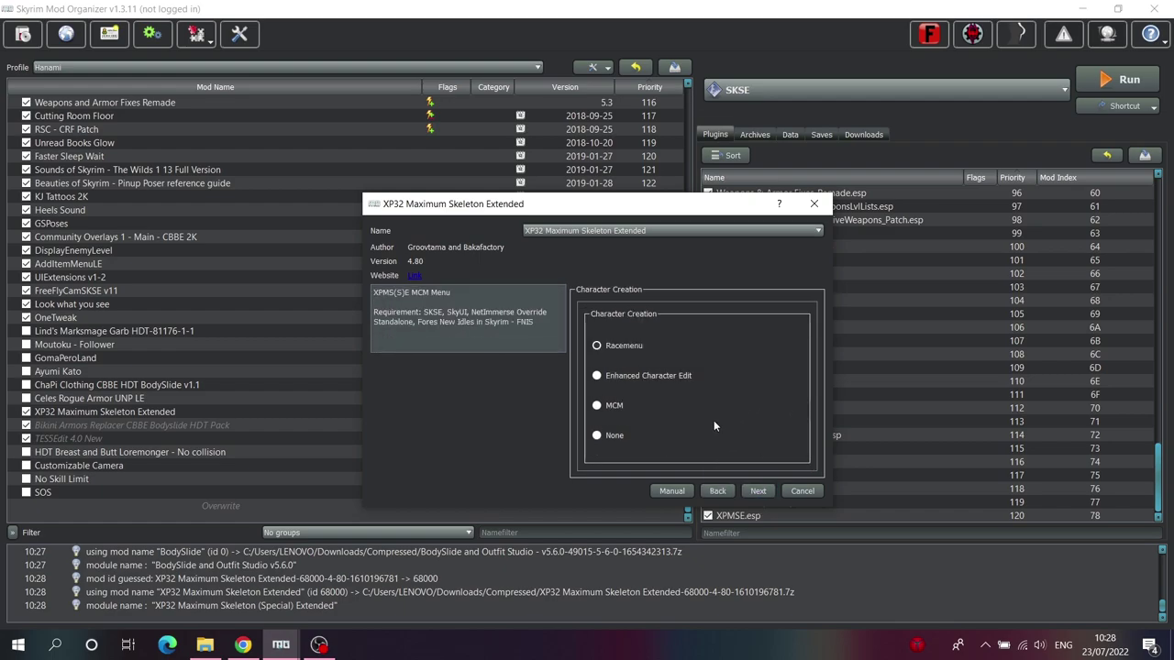
left_click(762, 491)
left_click(766, 493)
left_click(766, 493)
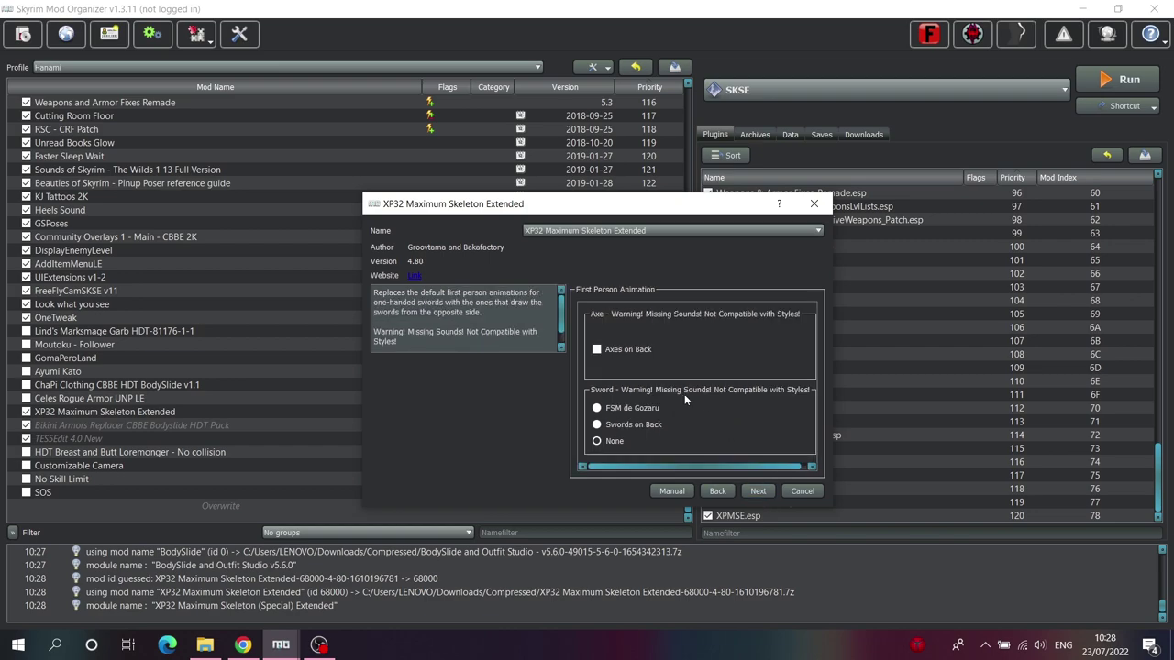
left_click(761, 492)
left_click(760, 493)
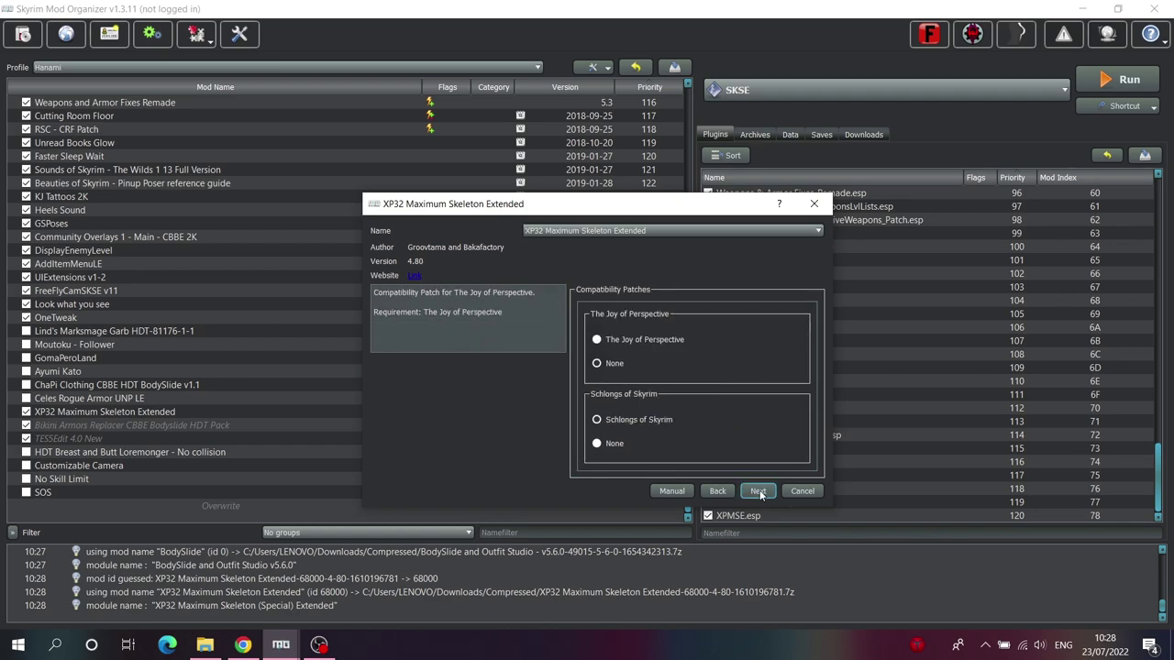
left_click(760, 492)
left_click(759, 492)
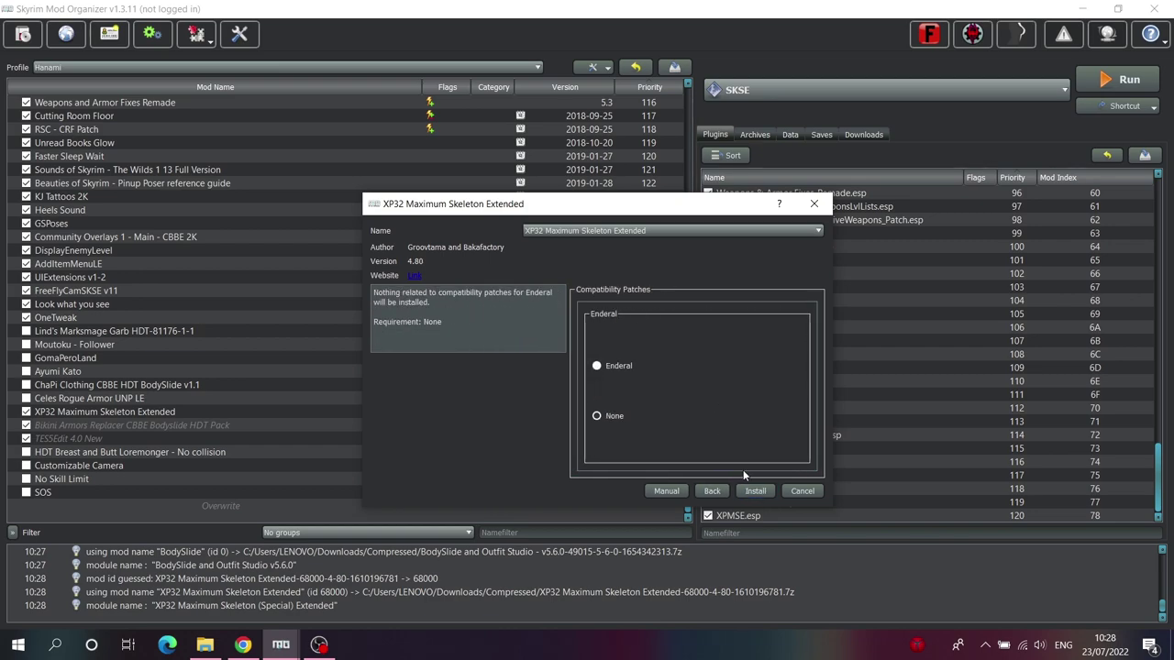
left_click(802, 492)
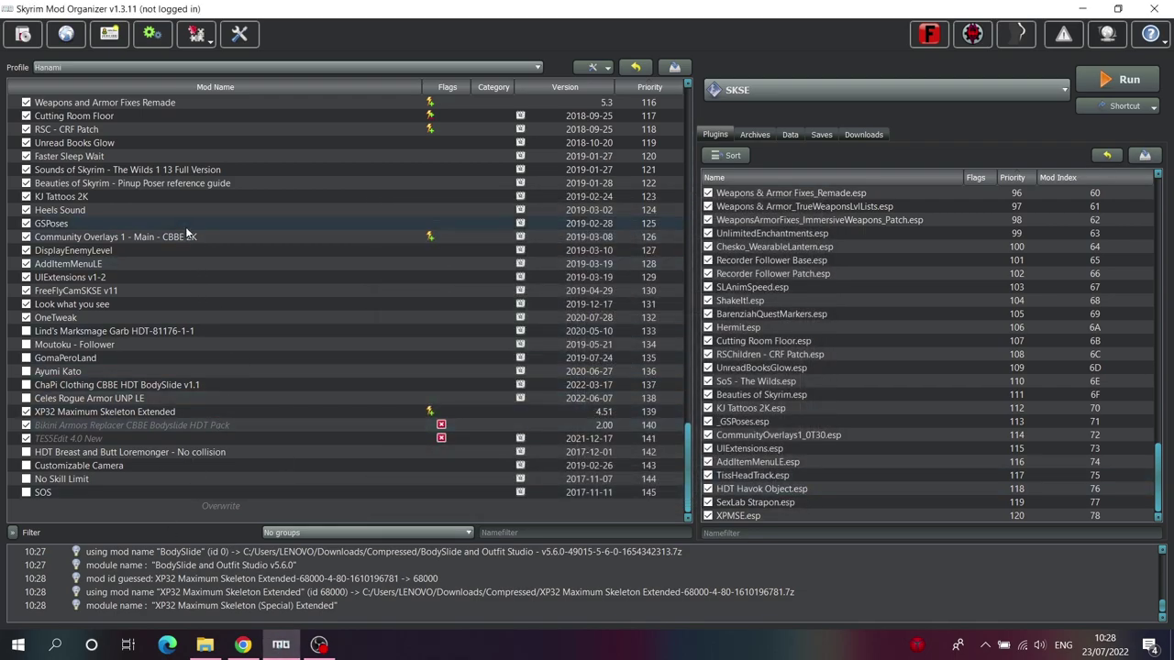
Step: Start installing the COCO Body 3BBB LE Ultimate archive, accepting the required main parts
left_click(20, 38)
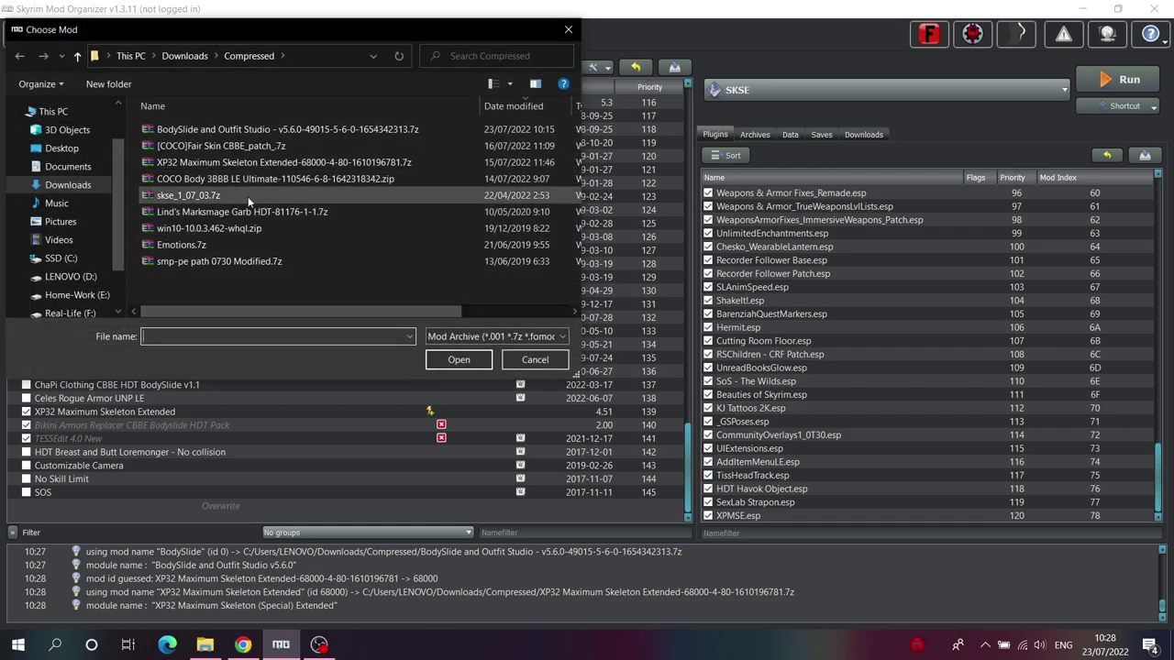
left_click(219, 180)
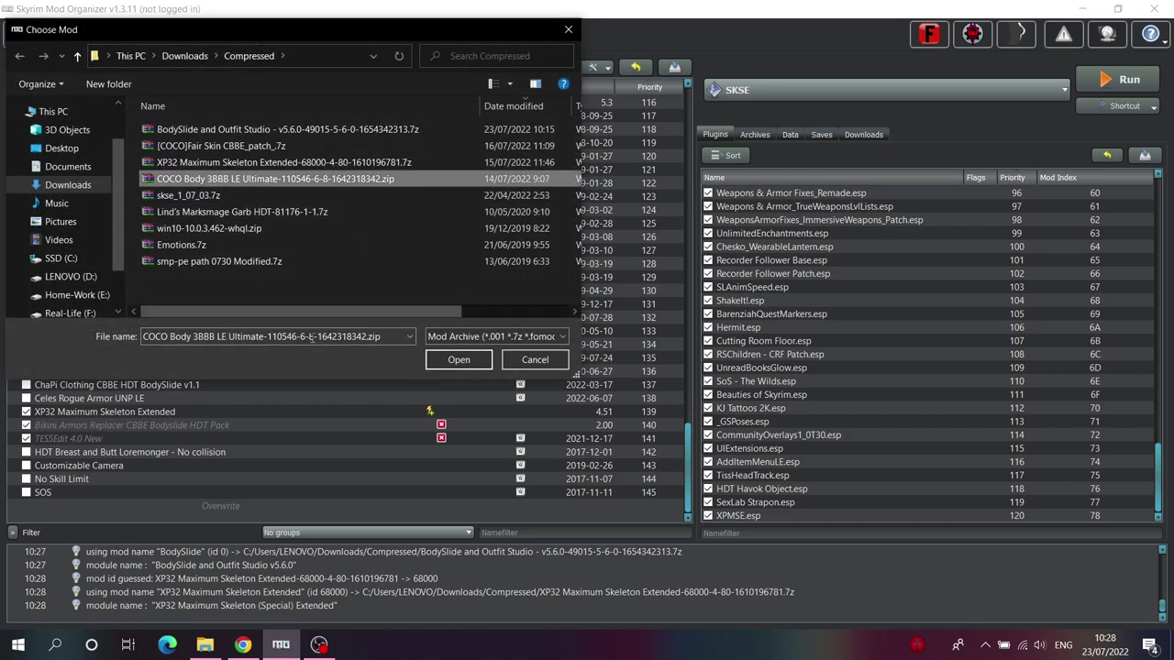
left_click(457, 359)
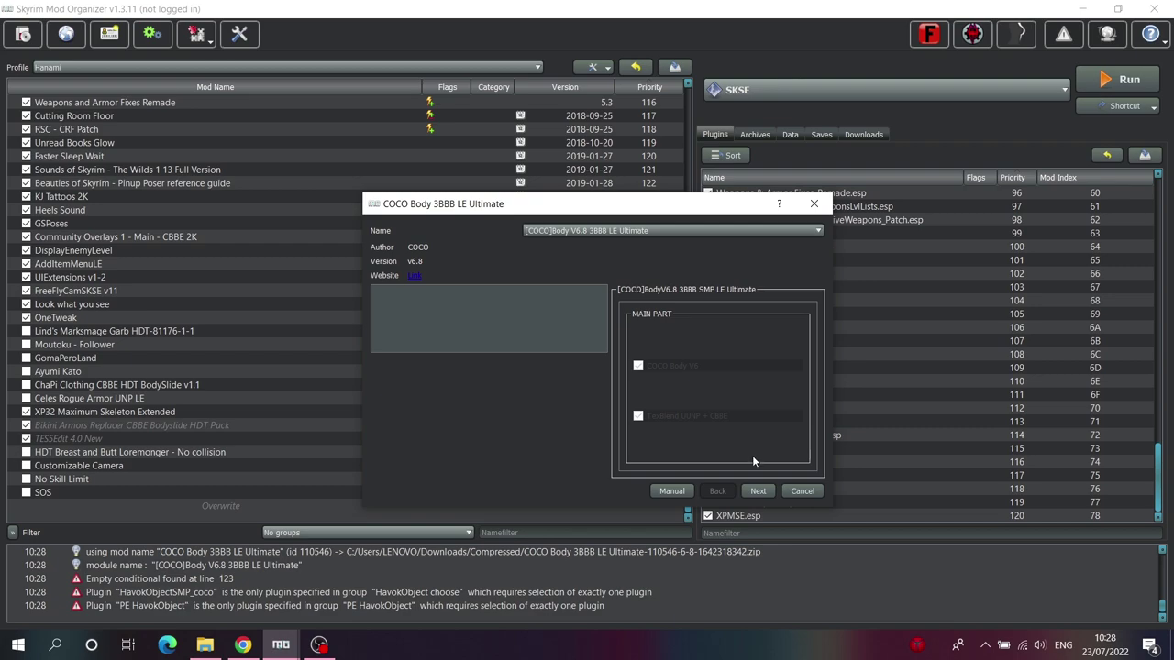
left_click(758, 491)
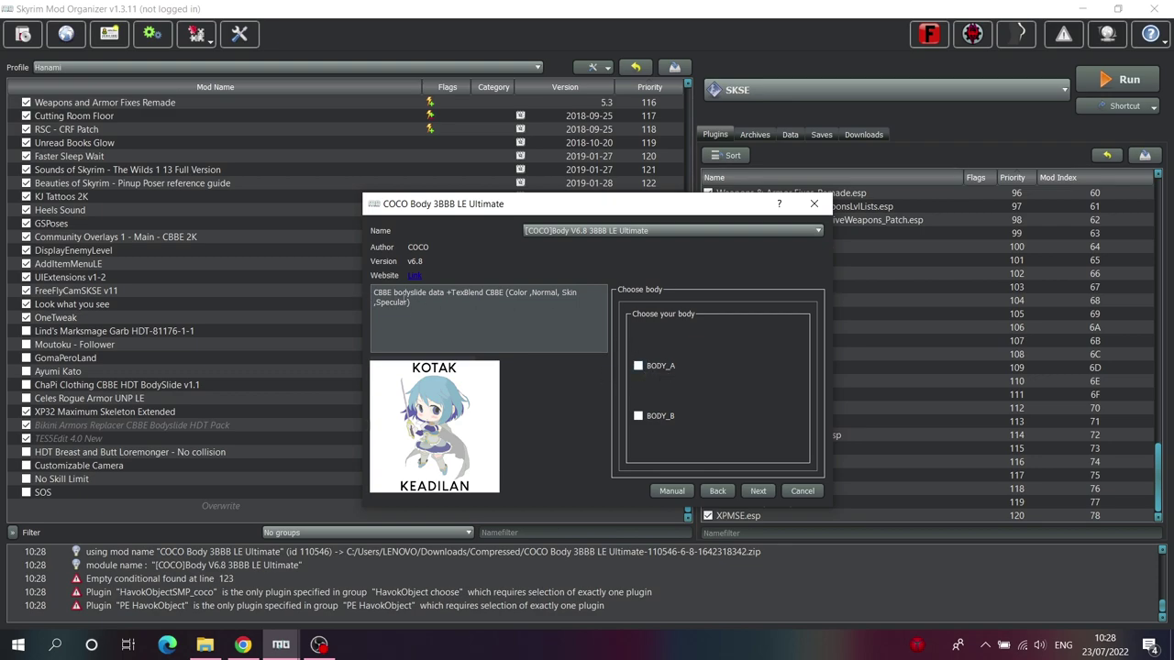
Step: Choose BODY_A as the body and, after viewing the SMP hdt description, PE hdt as the physics type
mouse_move(658, 415)
left_click(641, 365)
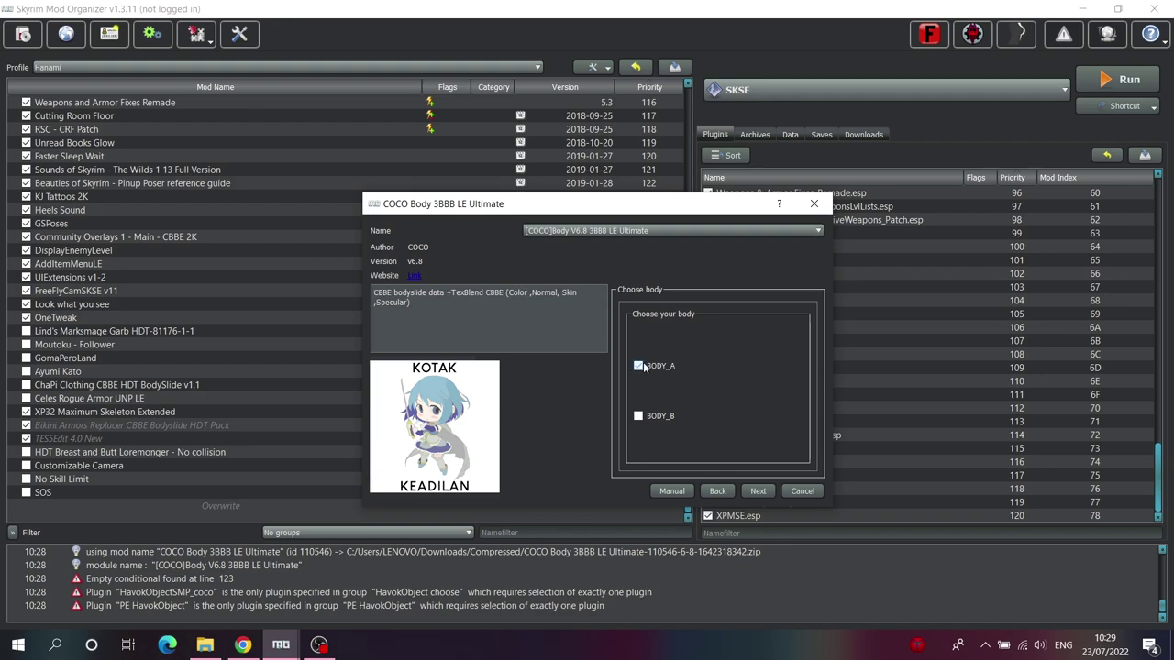
left_click(761, 492)
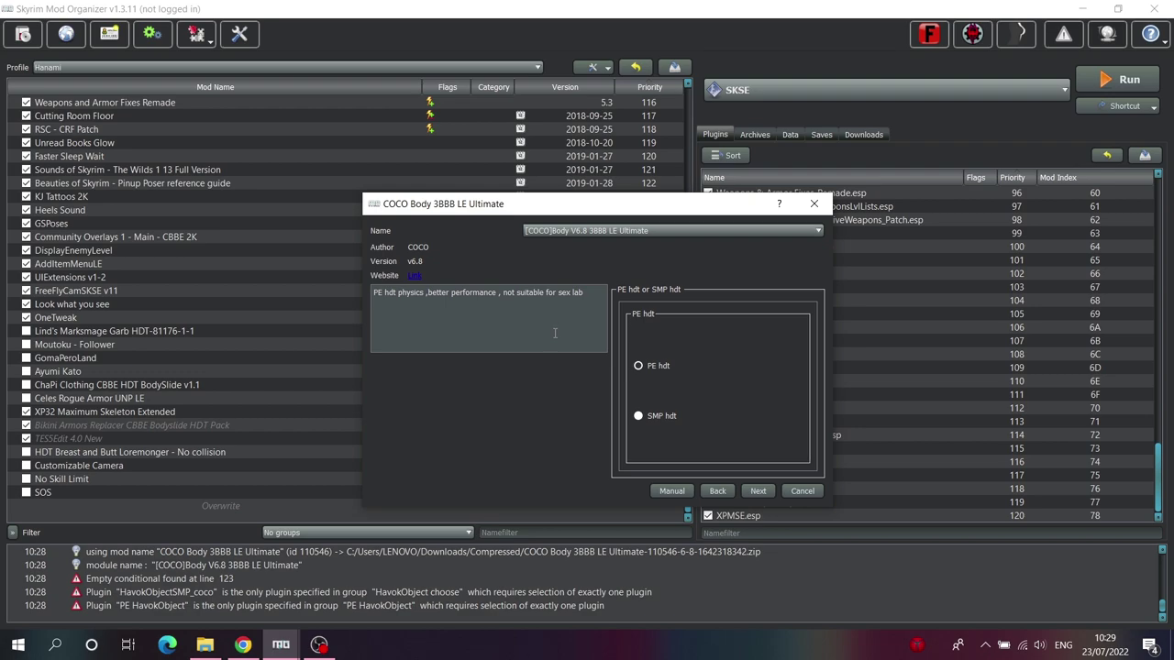
left_click(666, 418)
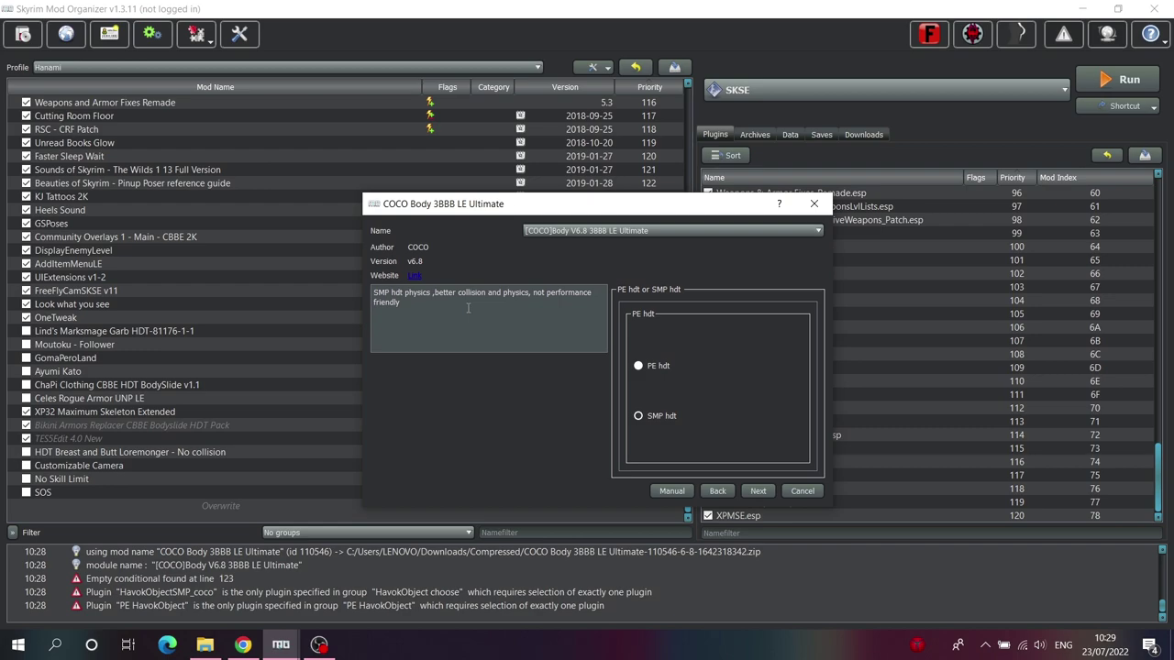
left_click(661, 367)
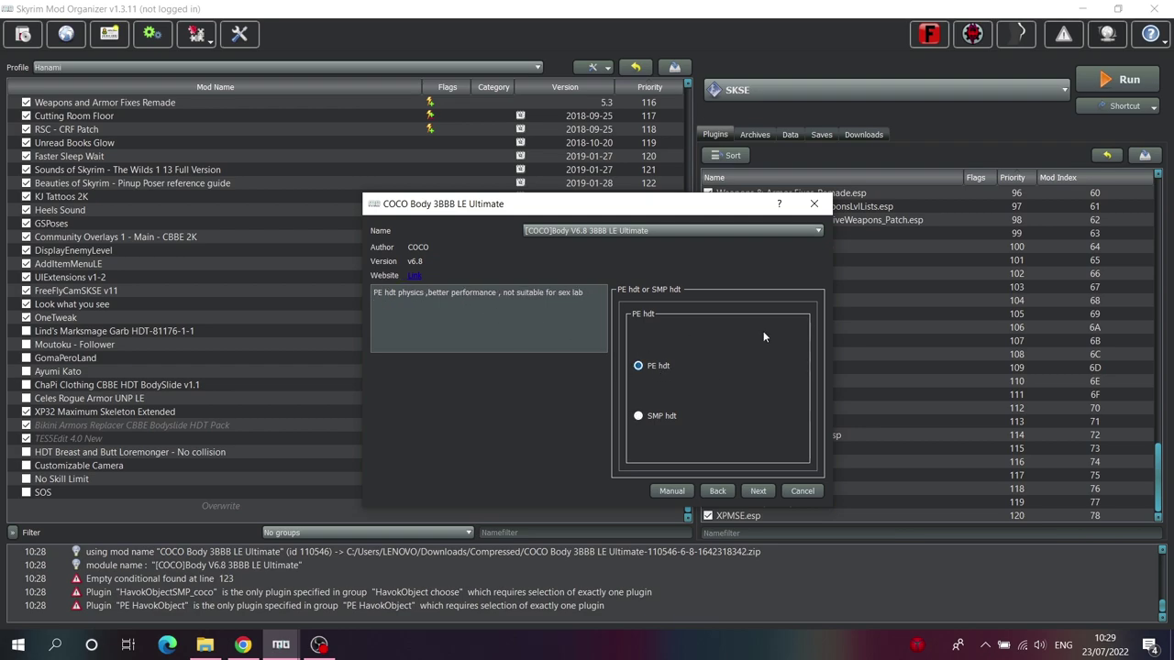
left_click(767, 493)
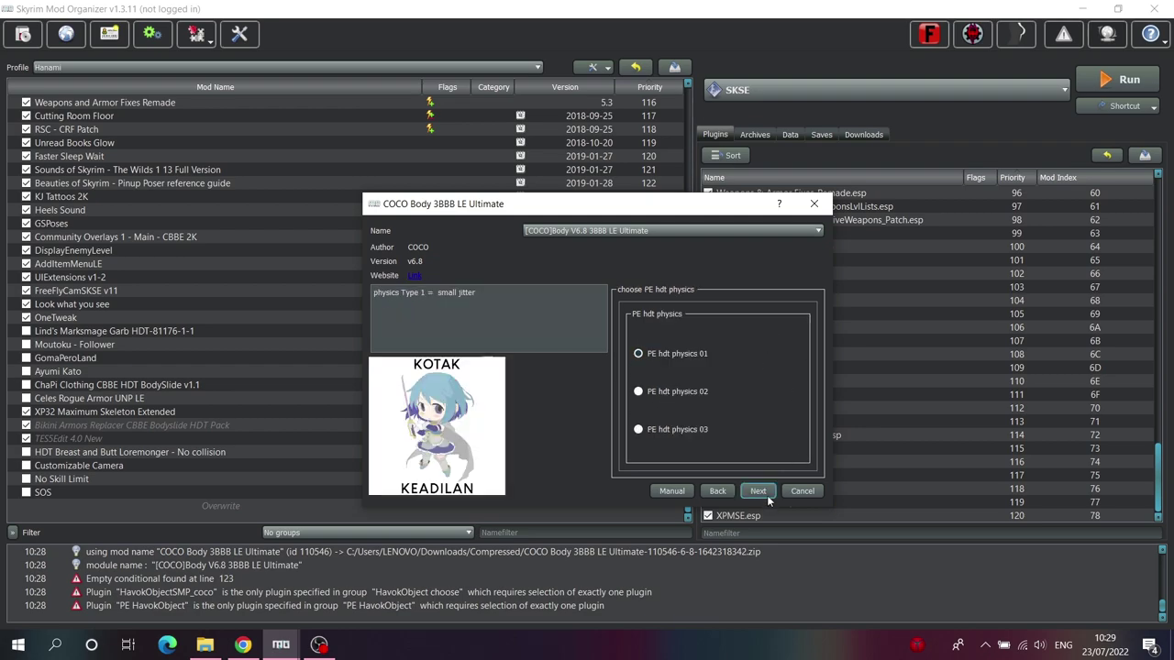
Step: Compare the PE hdt physics variants, select PE hdt physics 02, and continue to the PE HavokObject page
mouse_move(666, 446)
mouse_move(679, 352)
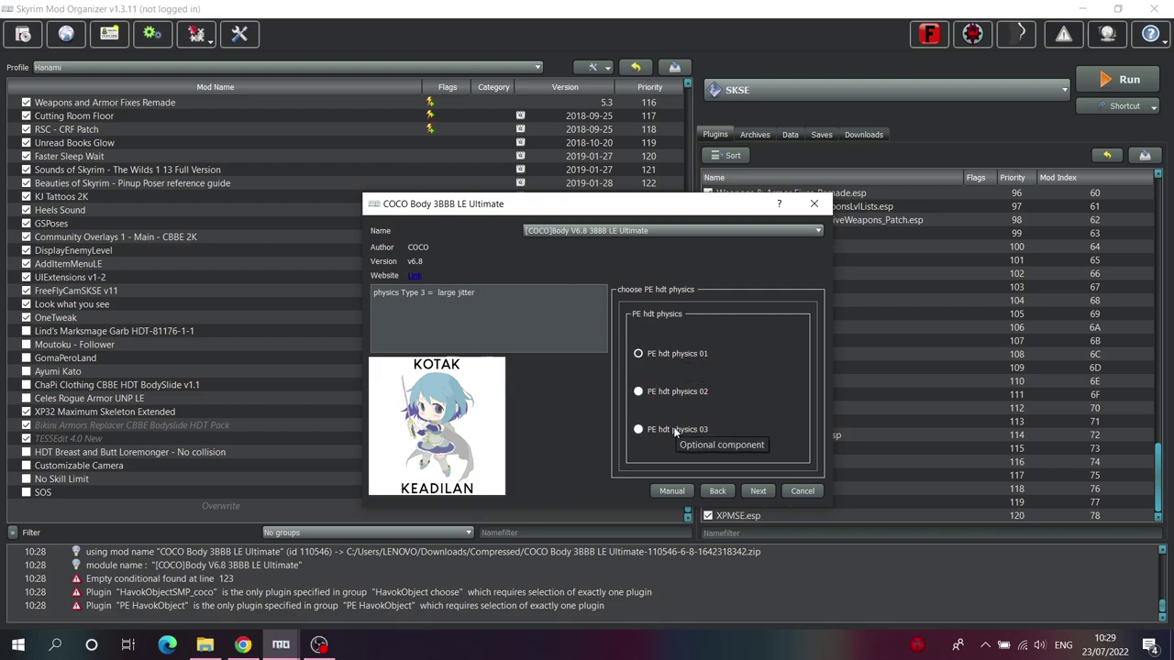
left_click(664, 395)
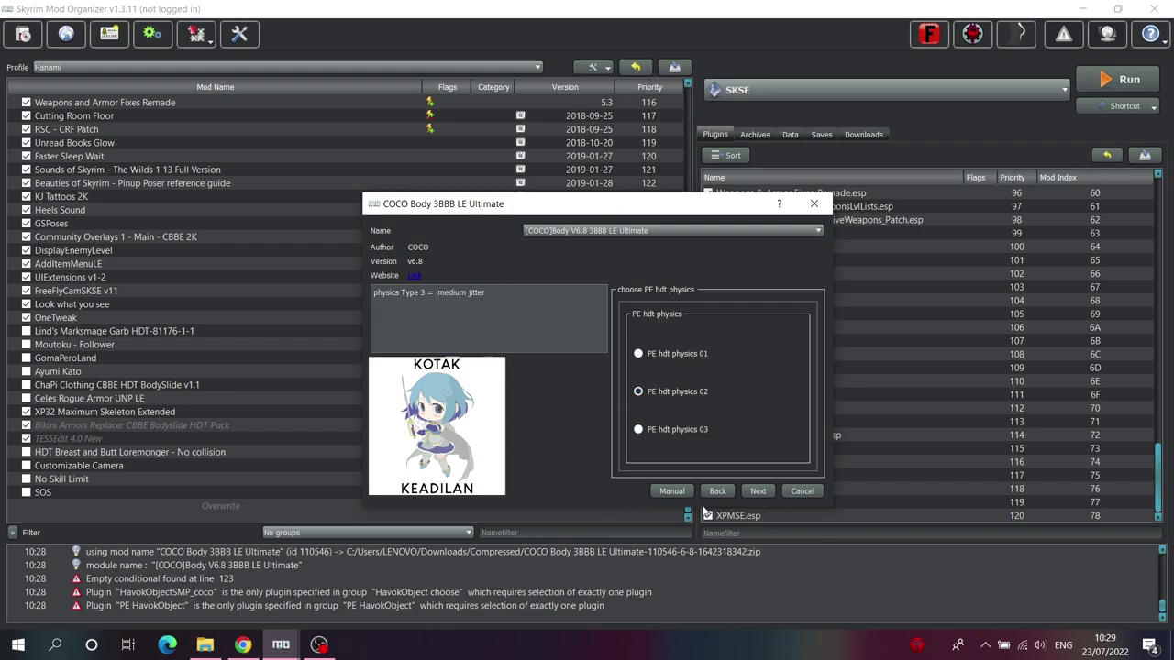
left_click(762, 496)
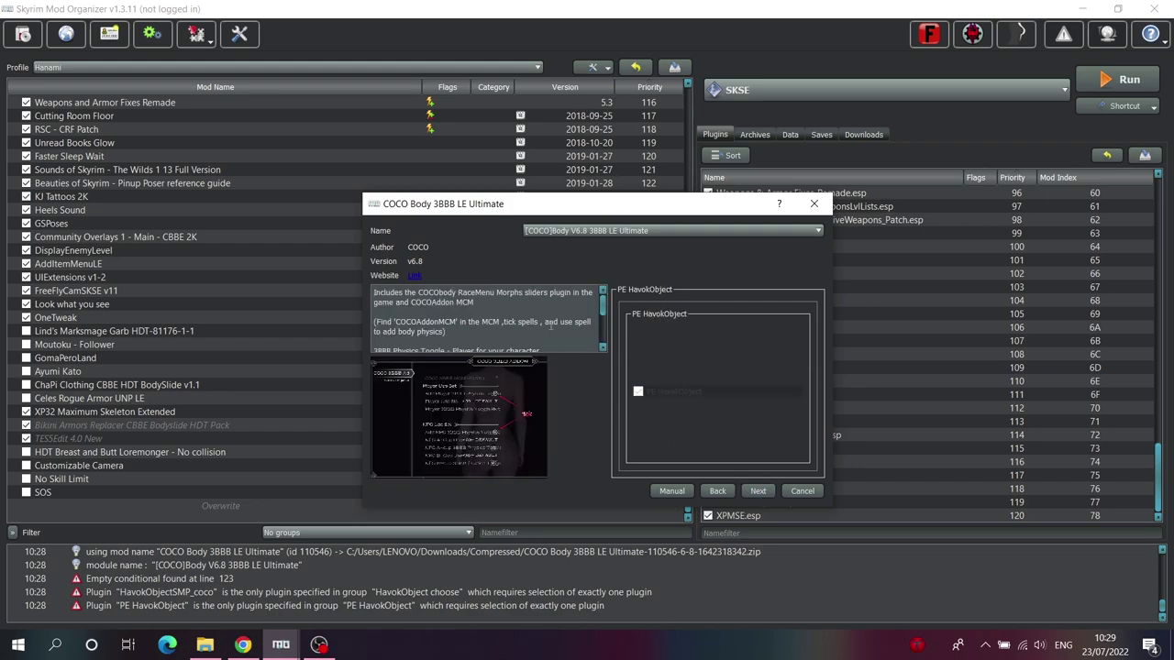
Step: Read the PE HavokObject description, go through the high heel feet and V6outfit_Reference pages without selecting options, and cancel the installer
scroll(551, 325, "down", 3)
scroll(552, 325, "up", 3)
scroll(493, 333, "down", 1)
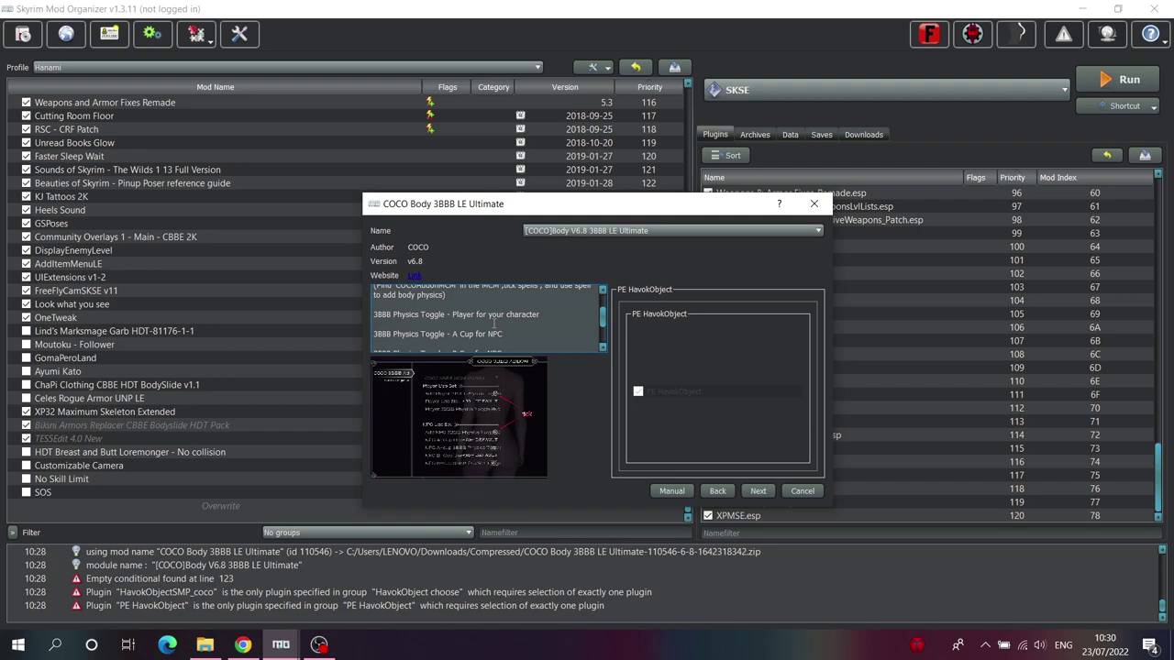
scroll(495, 323, "up", 1)
left_click(761, 492)
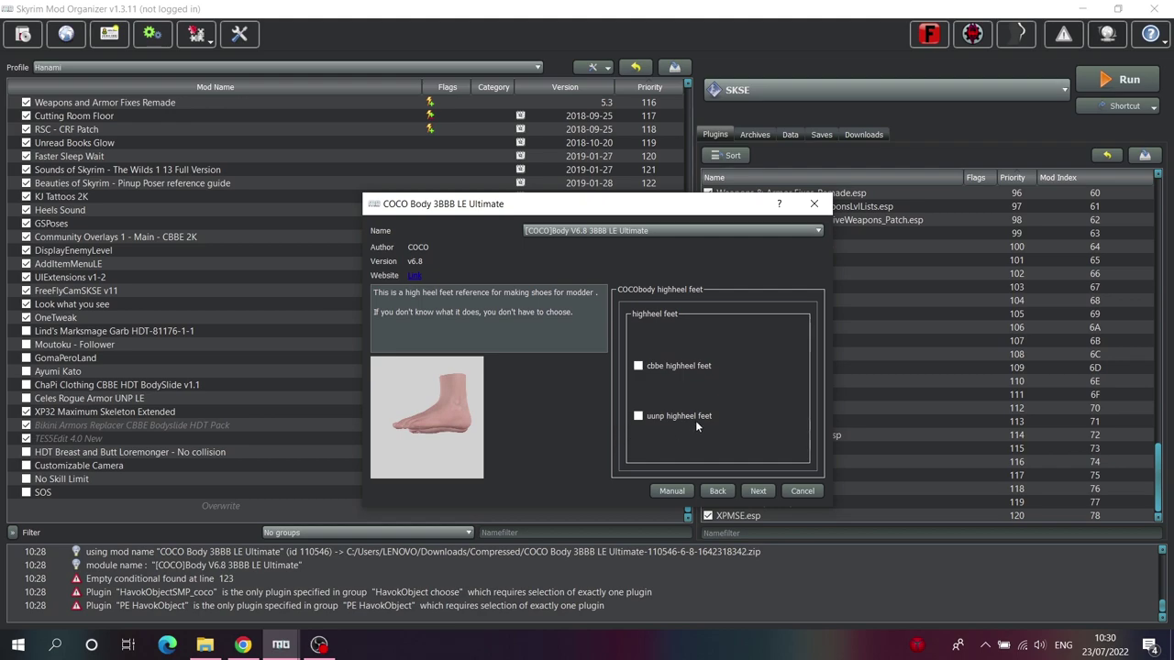
left_click(760, 493)
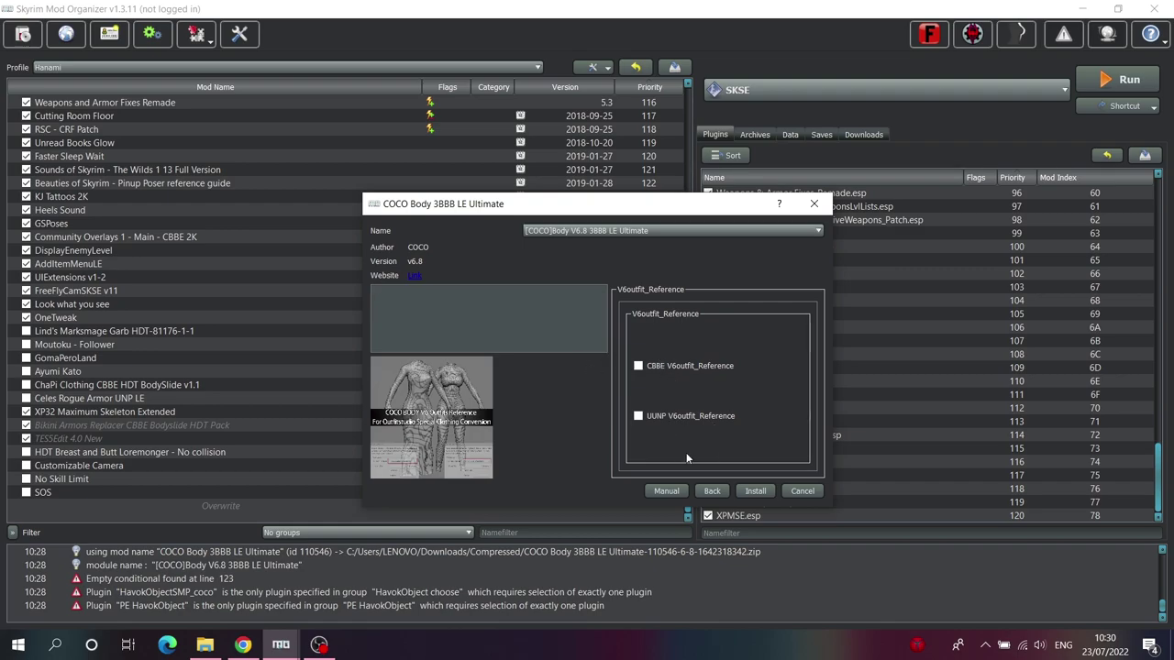
left_click(804, 493)
Step: Start installing the [COCO]Fair Skin CBBE_patch_.7z archive, view its optional pink texture description, and cancel the installation
left_click(23, 33)
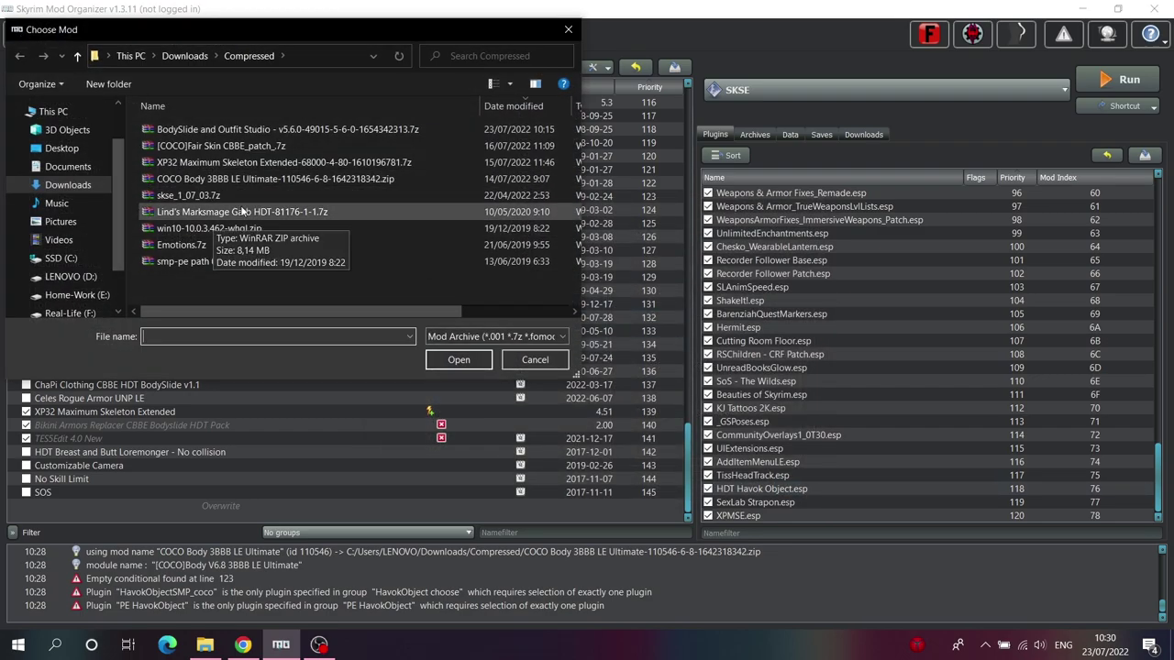
left_click(232, 145)
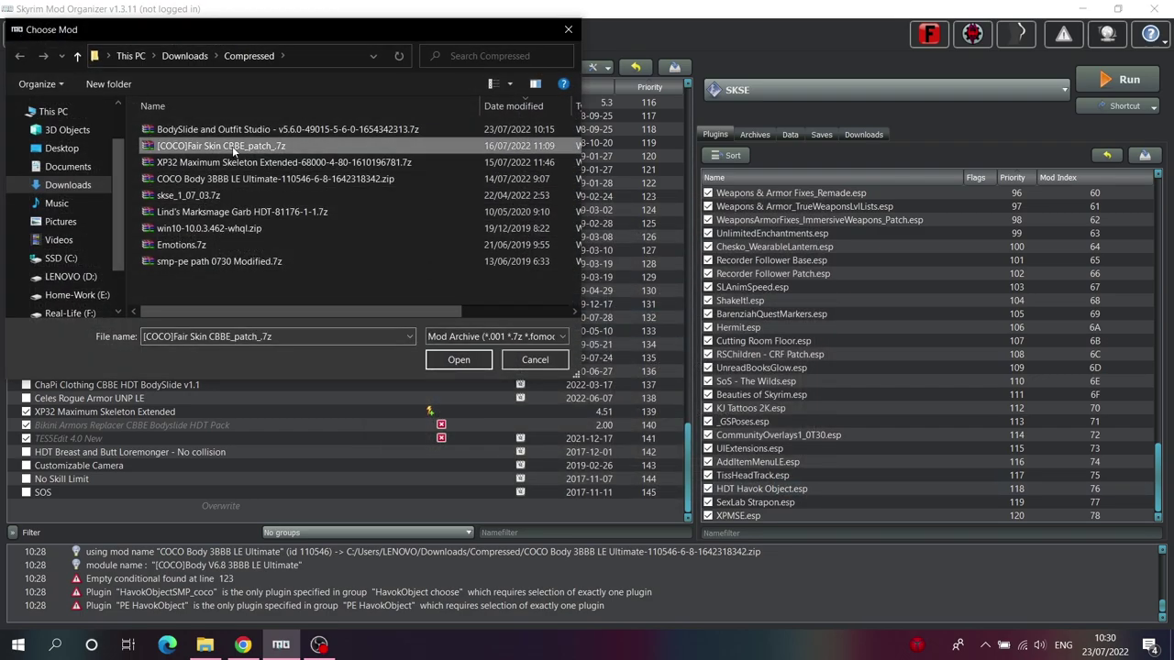
left_click(456, 361)
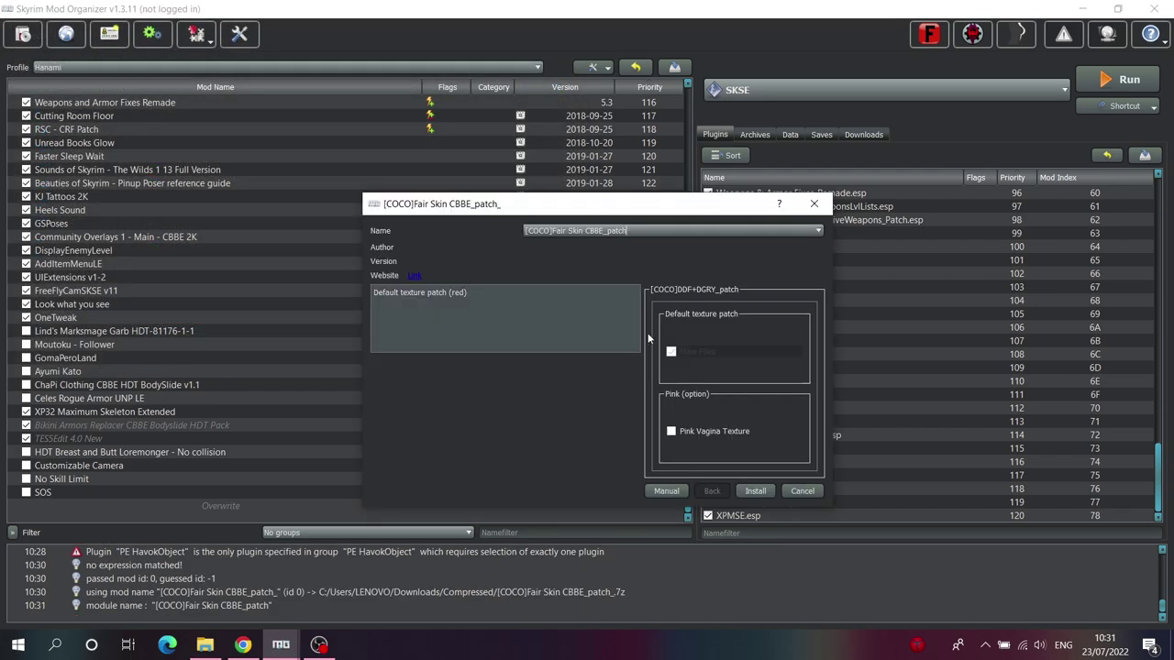
left_click(683, 233)
mouse_move(692, 433)
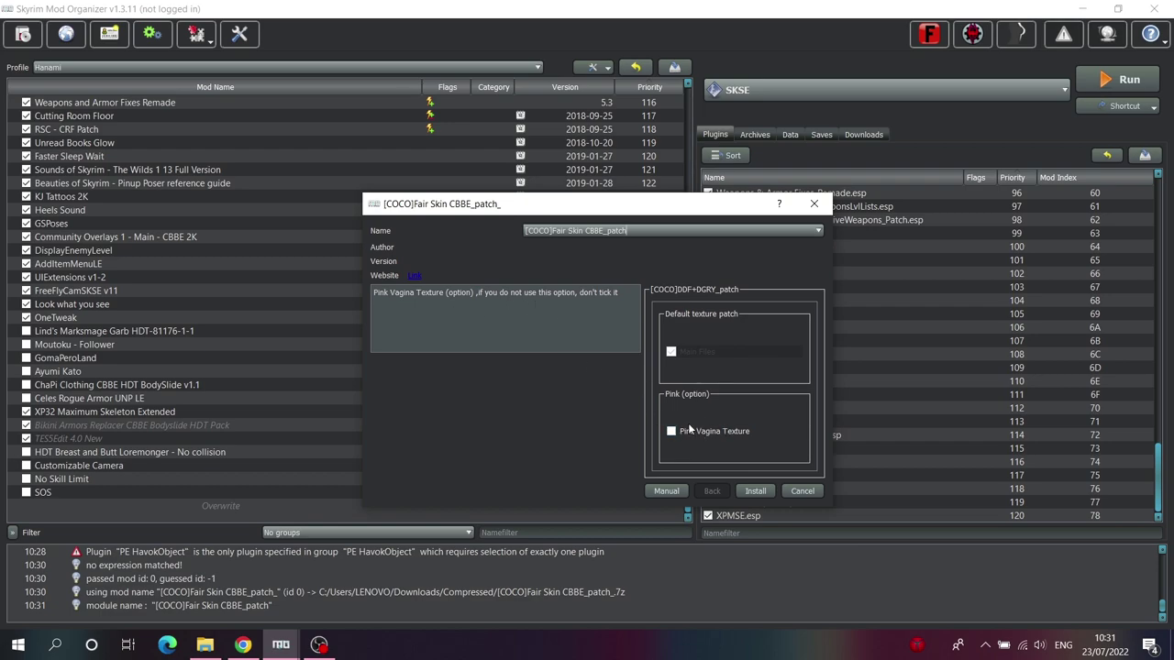
left_click(811, 488)
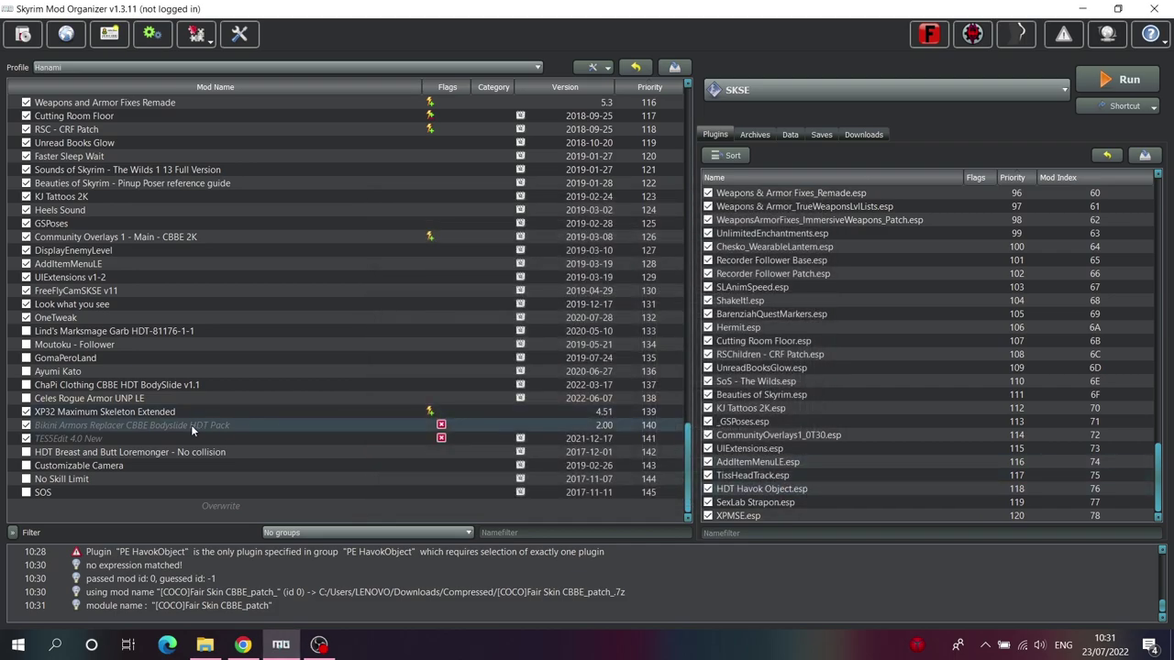
Step: Find Fair Skin Complexion for CBBE in the mod list and check which mods it conflicts with
scroll(219, 306, "up", 13)
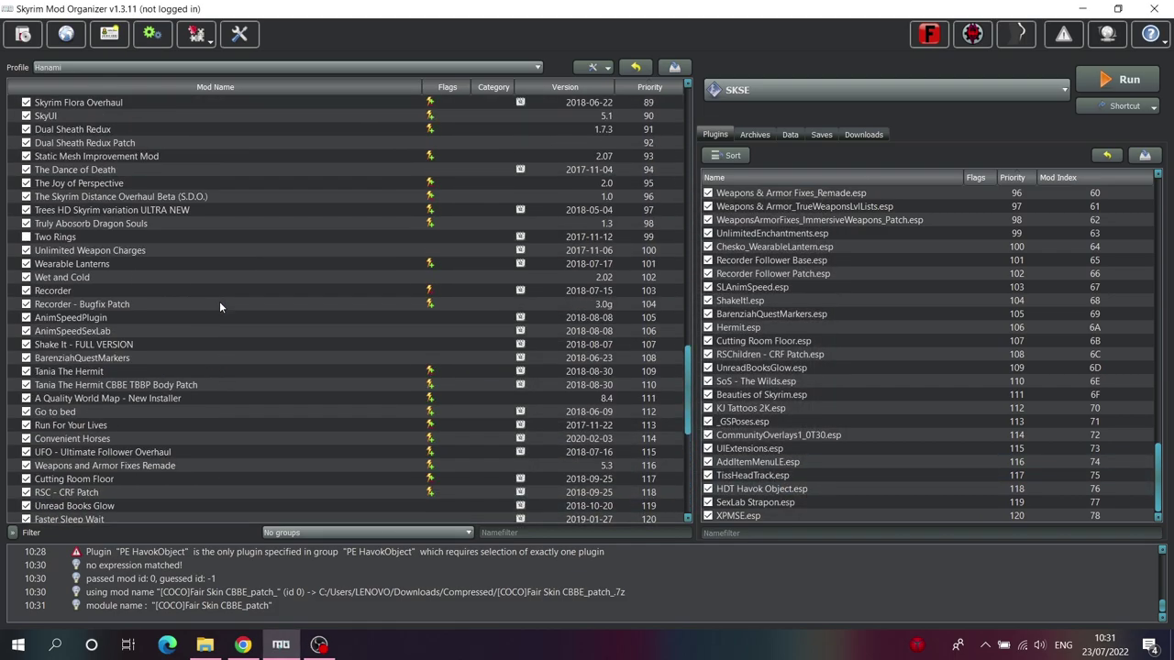
scroll(220, 307, "up", 18)
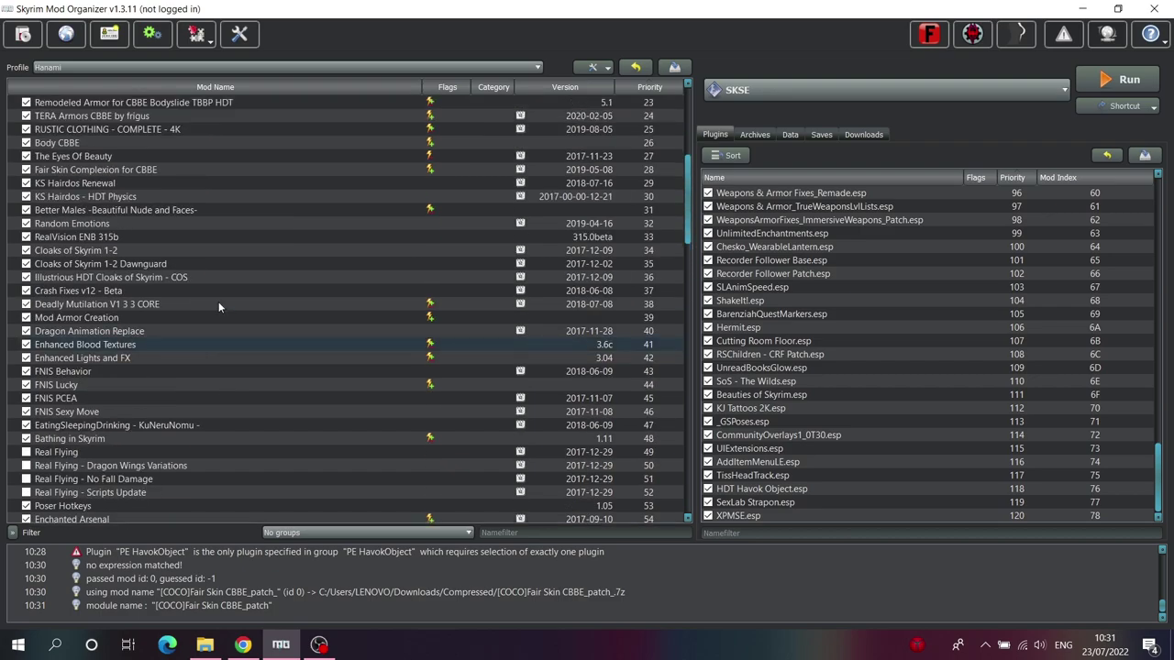
scroll(183, 275, "up", 4)
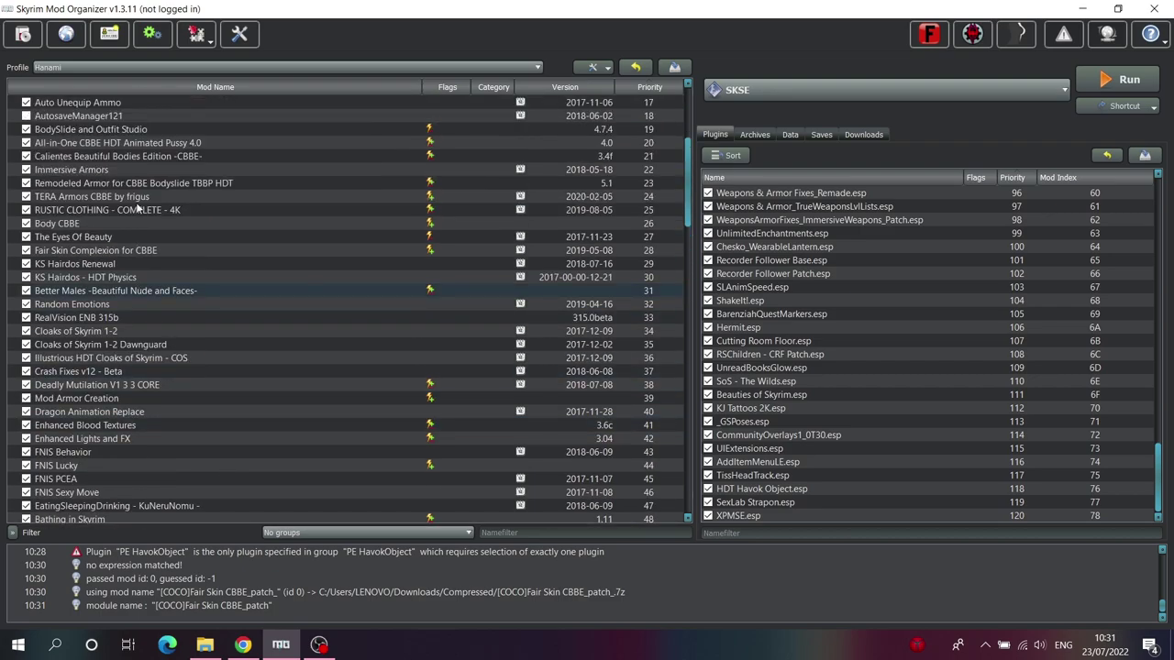
left_click(114, 330)
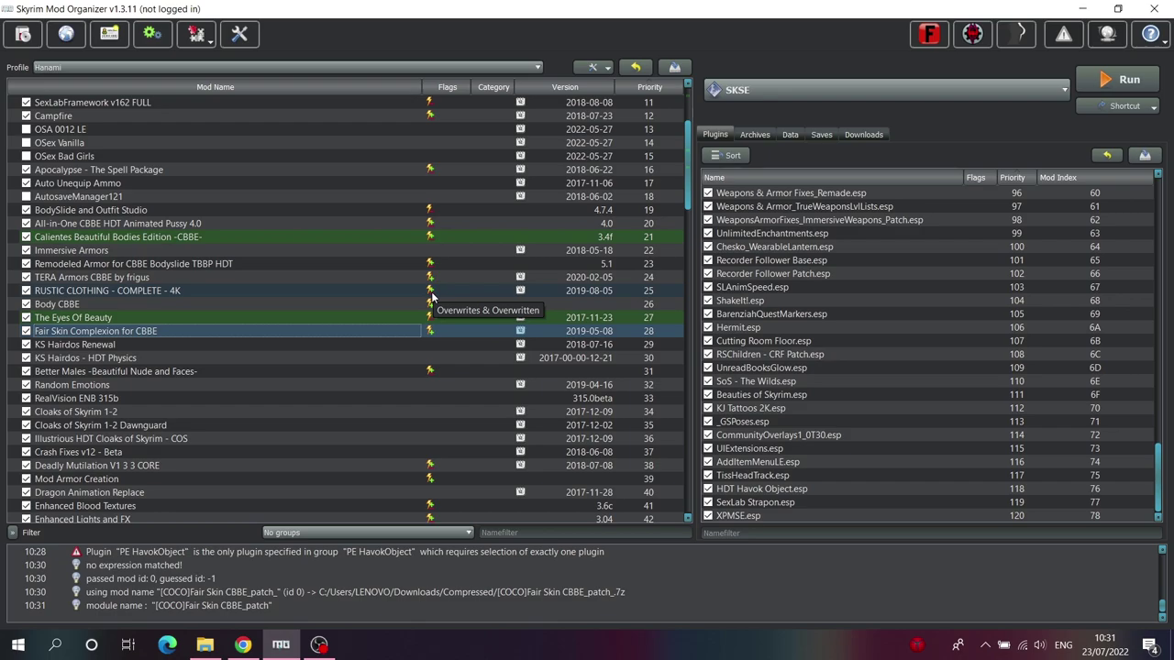
Step: Look through the installed mods for the physics requirements and check the conflicts of HDT Physics Extensions
scroll(306, 226, "up", 4)
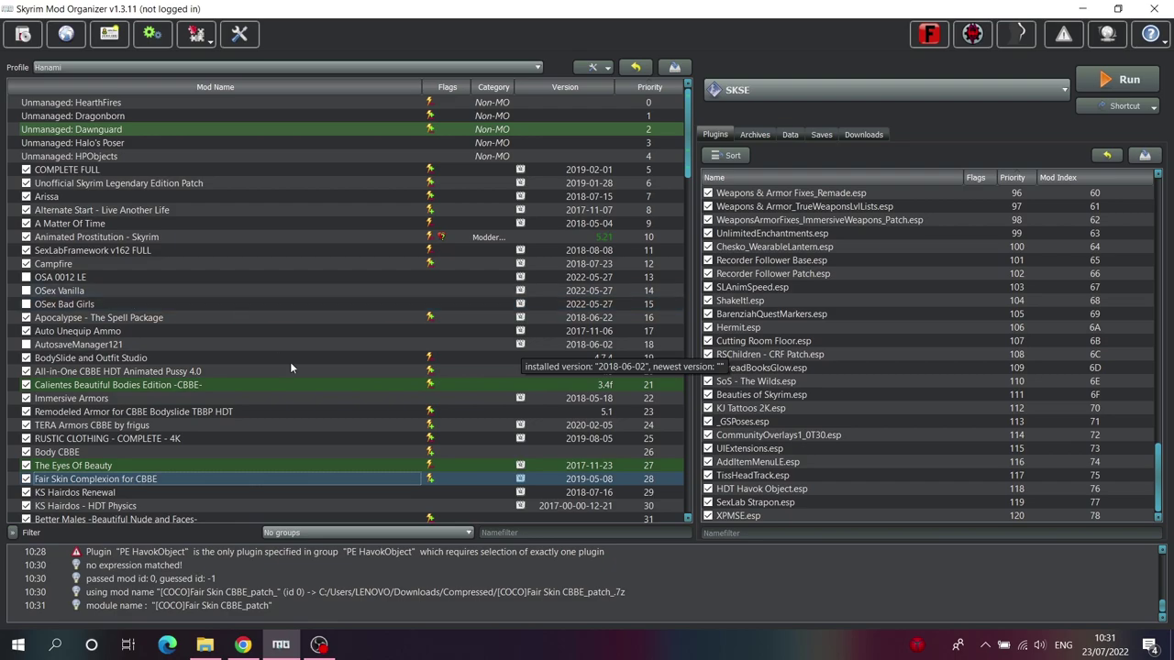
scroll(230, 381, "down", 7)
scroll(197, 397, "down", 6)
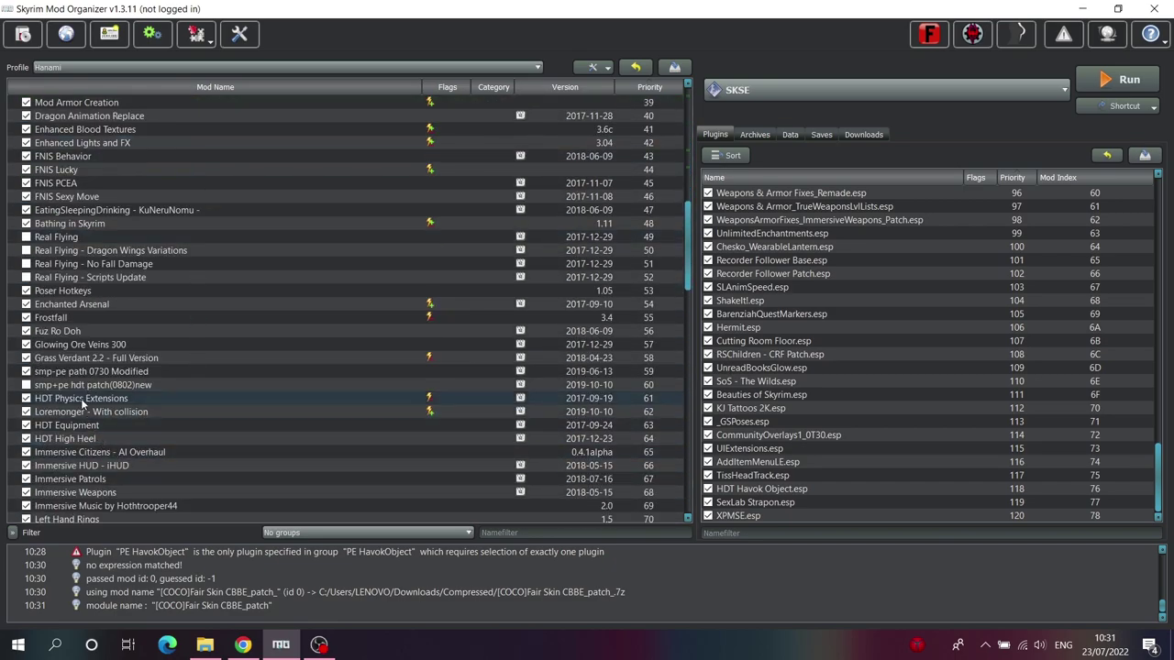
left_click(83, 401)
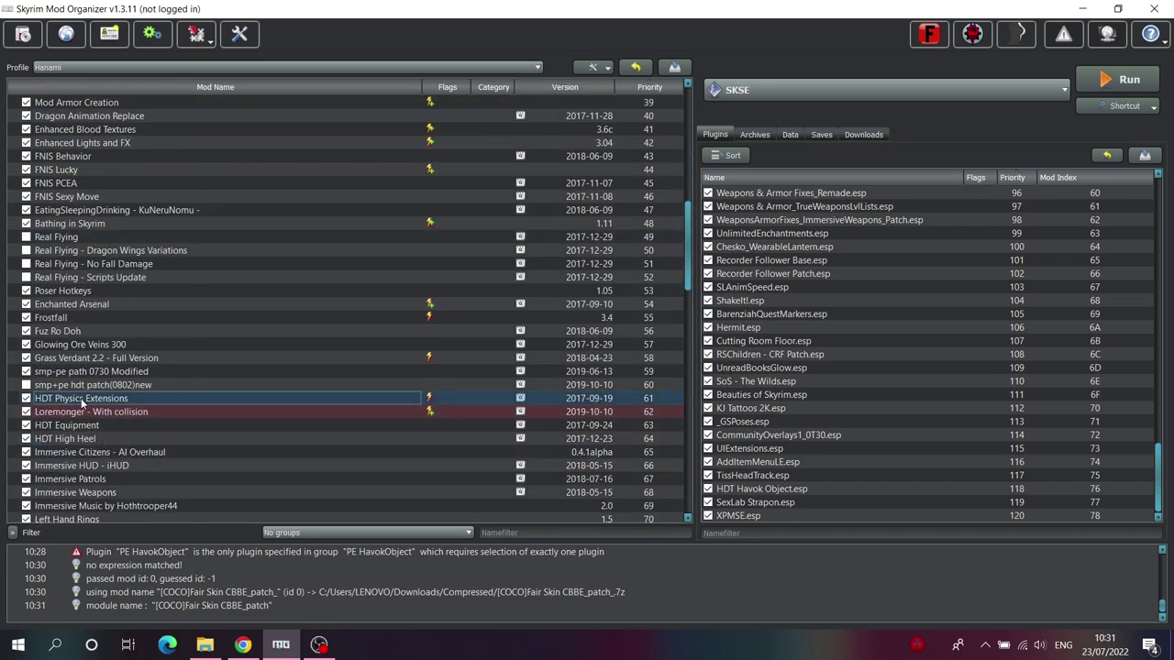
scroll(242, 395, "down", 7)
scroll(241, 392, "down", 7)
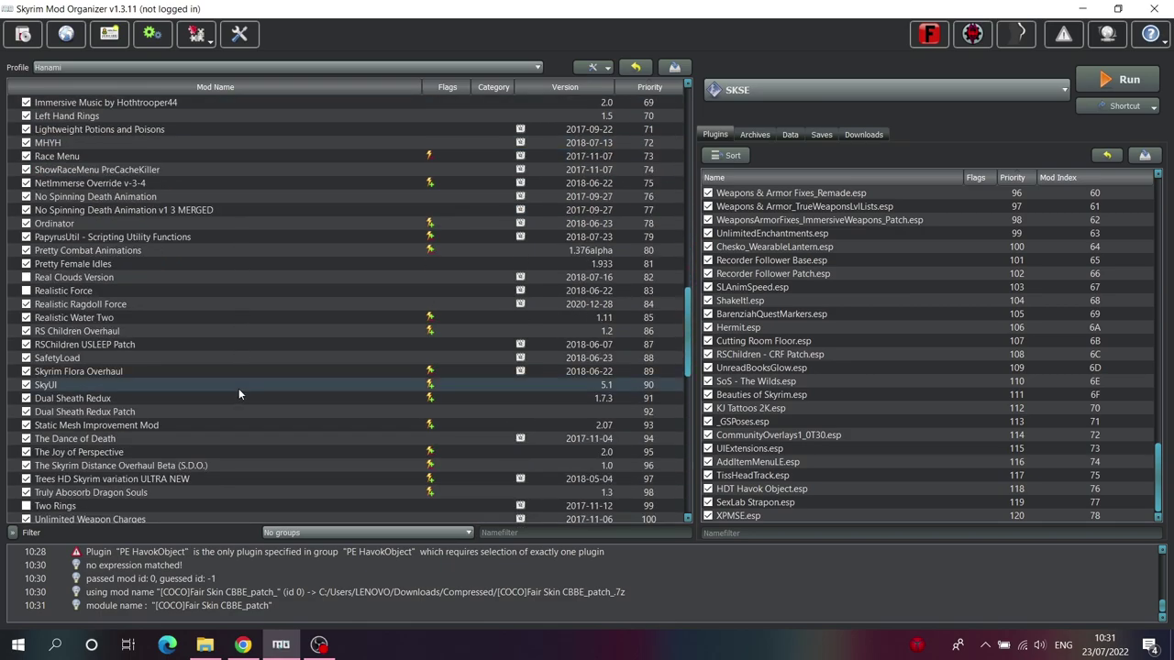
Step: Check the conflicts of Calientes Beautiful Bodies Edition -CBBE-, Body CBBE and XP32 Maximum Skeleton Extended in the mod list
scroll(239, 400, "up", 10)
scroll(239, 398, "up", 14)
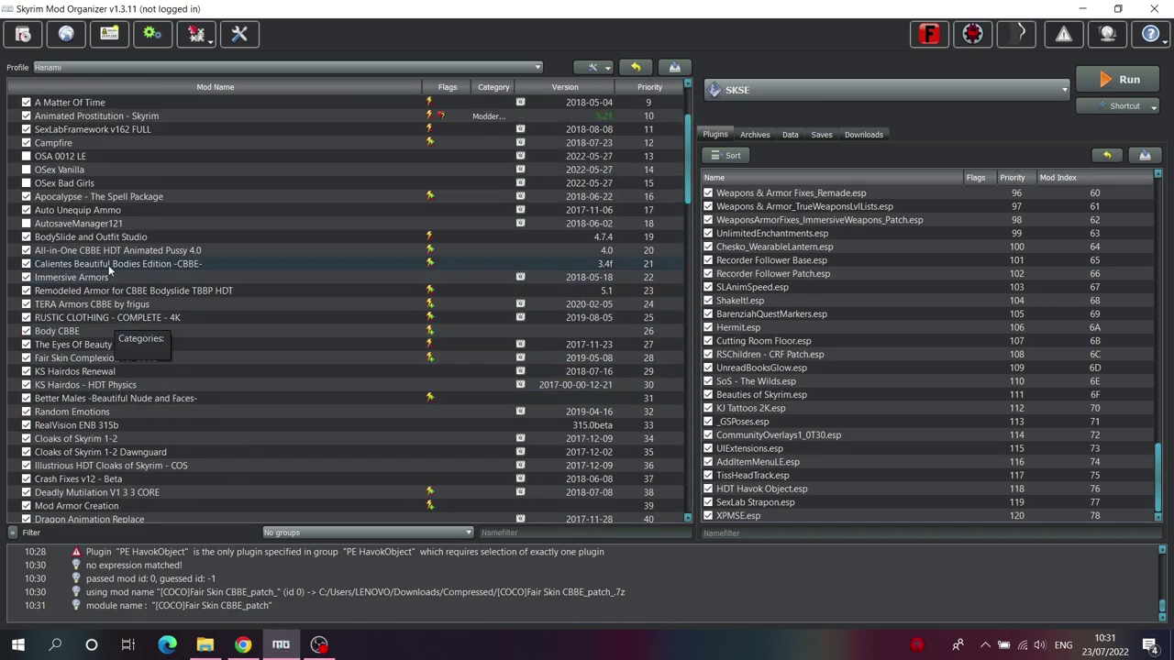
left_click(71, 263)
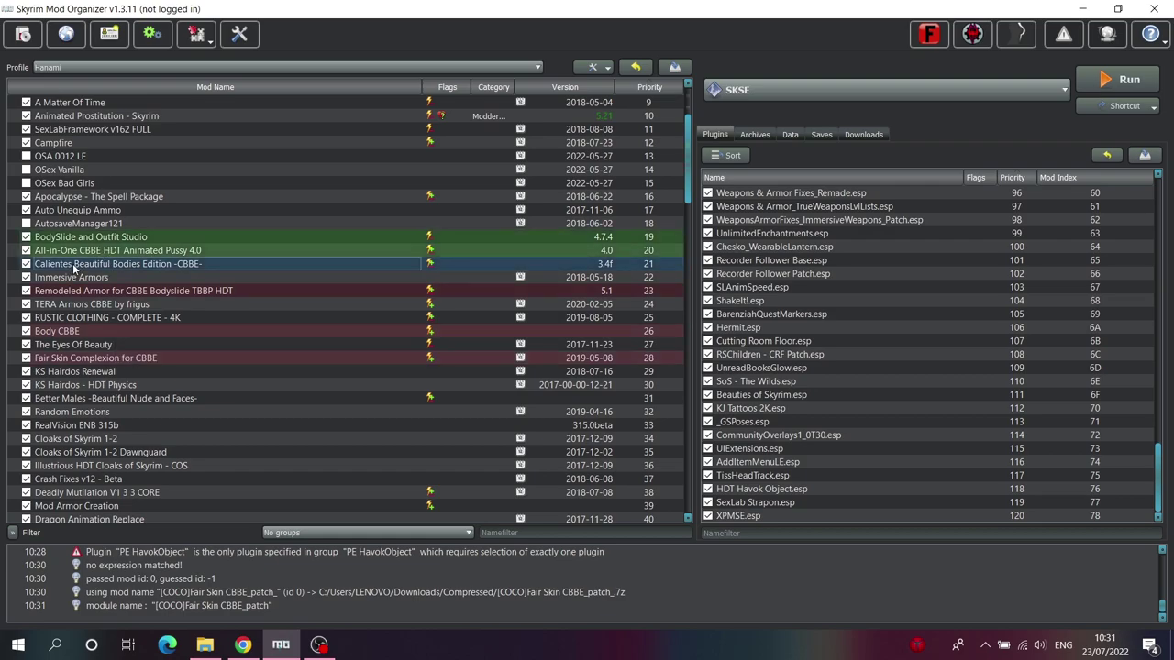
left_click(66, 331)
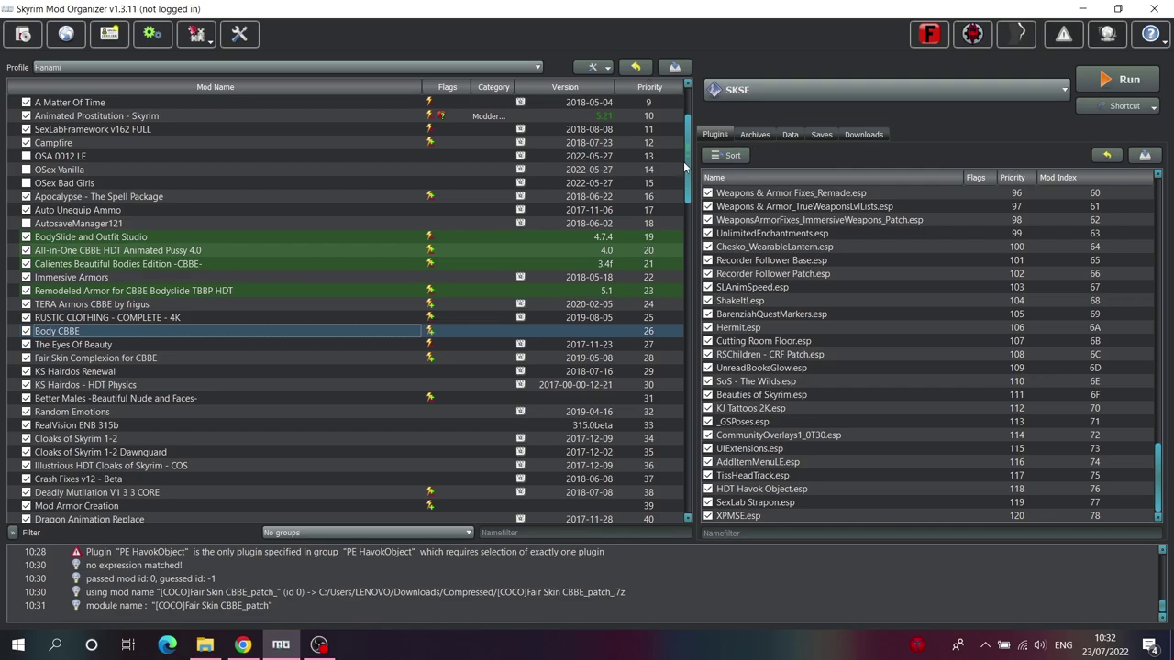
left_click_drag(690, 171, 690, 514)
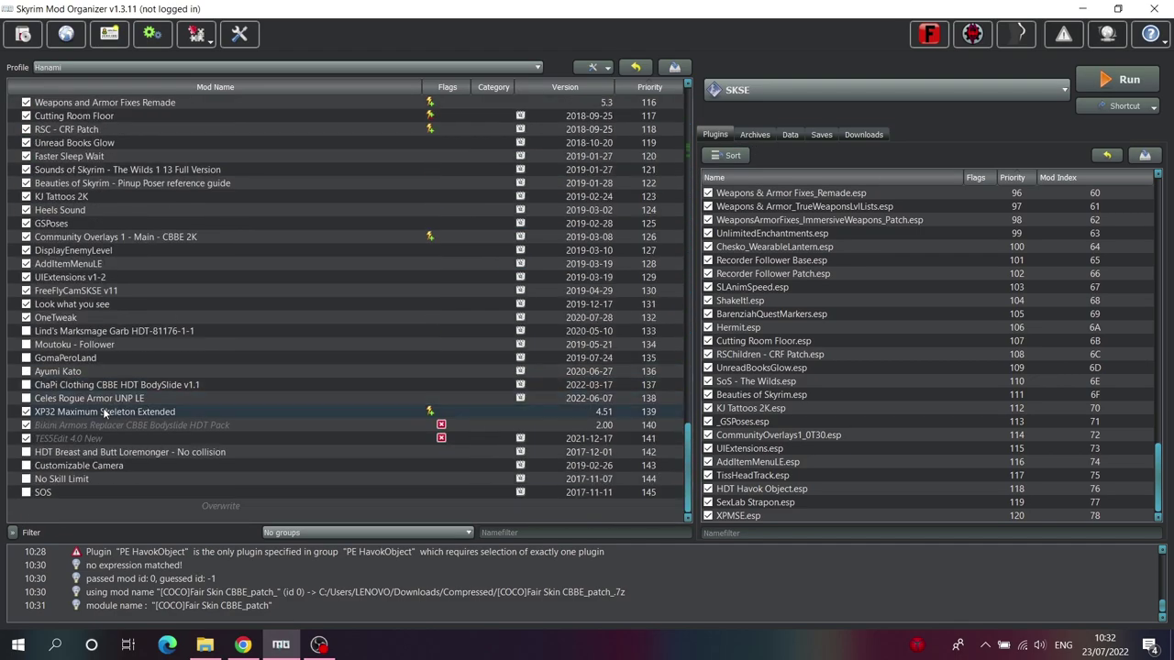
left_click(94, 414)
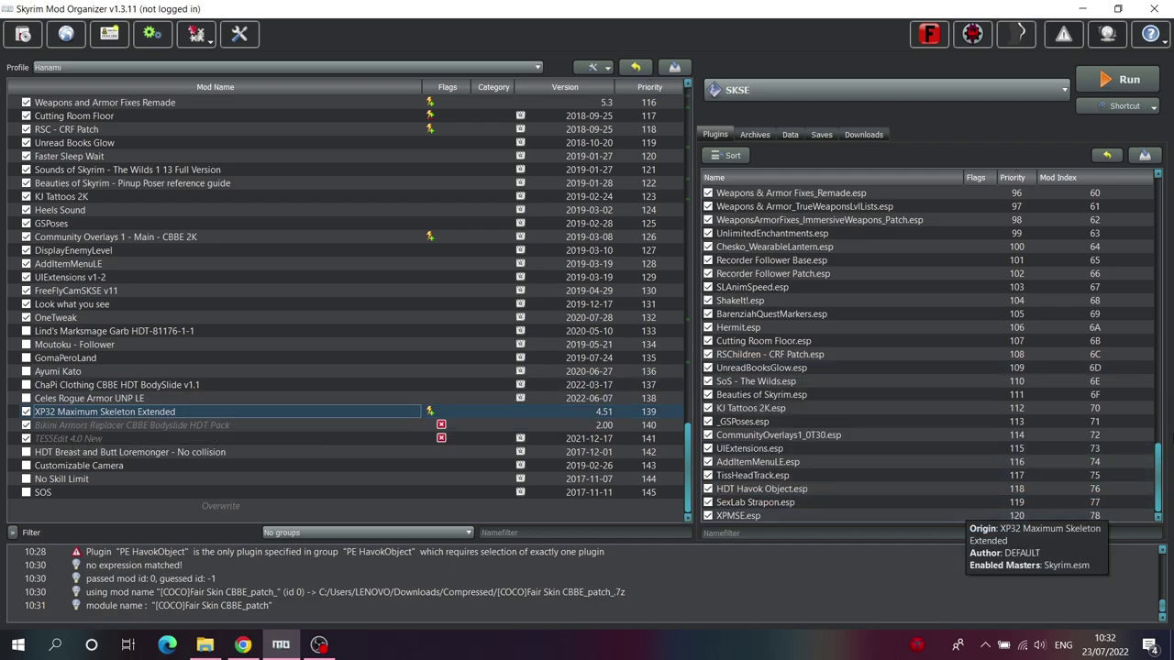
Step: Examine the plugin load order from Skyrim.esm down to XPMSE.esp
scroll(825, 394, "up", 20)
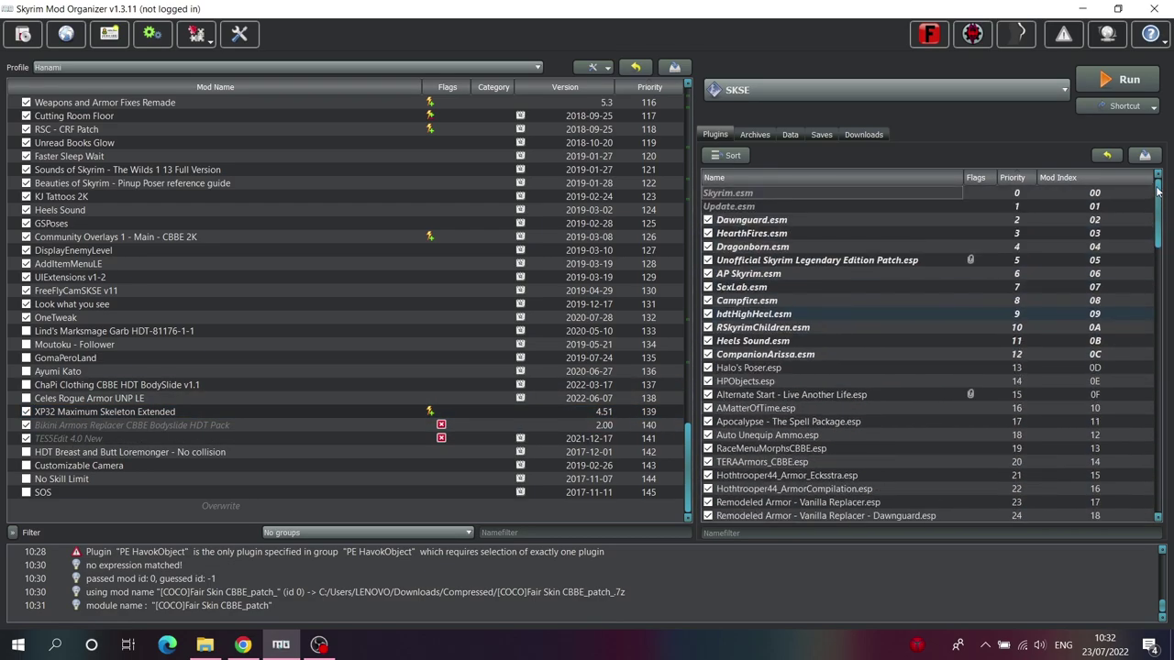
scroll(826, 464, "down", 11)
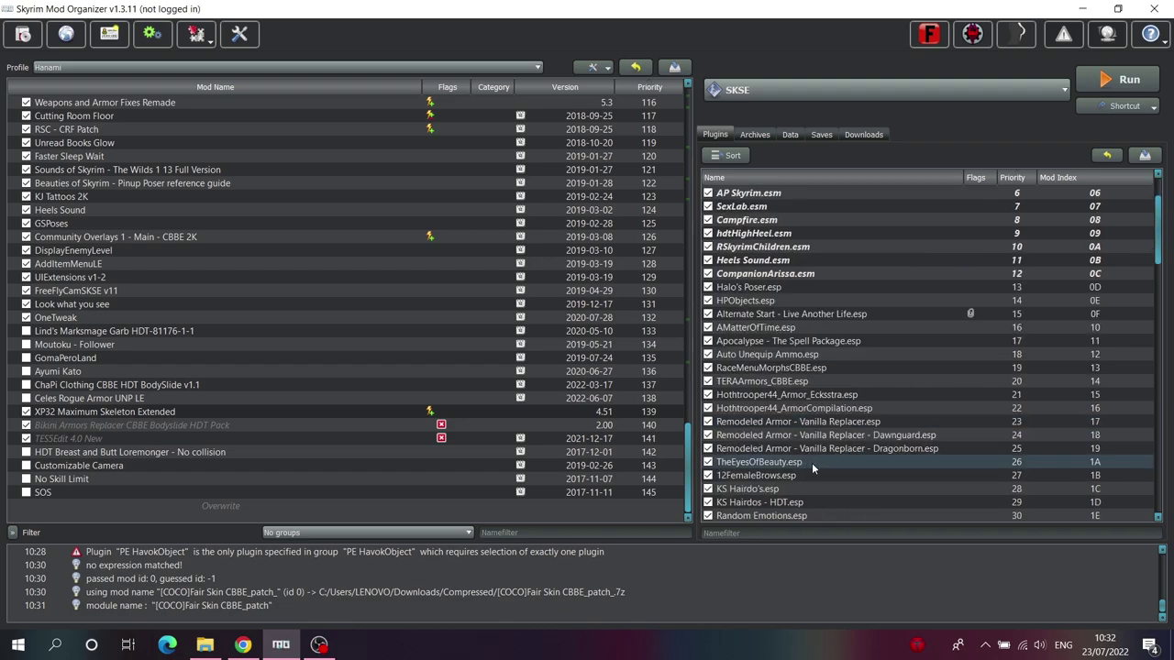
scroll(860, 434, "down", 20)
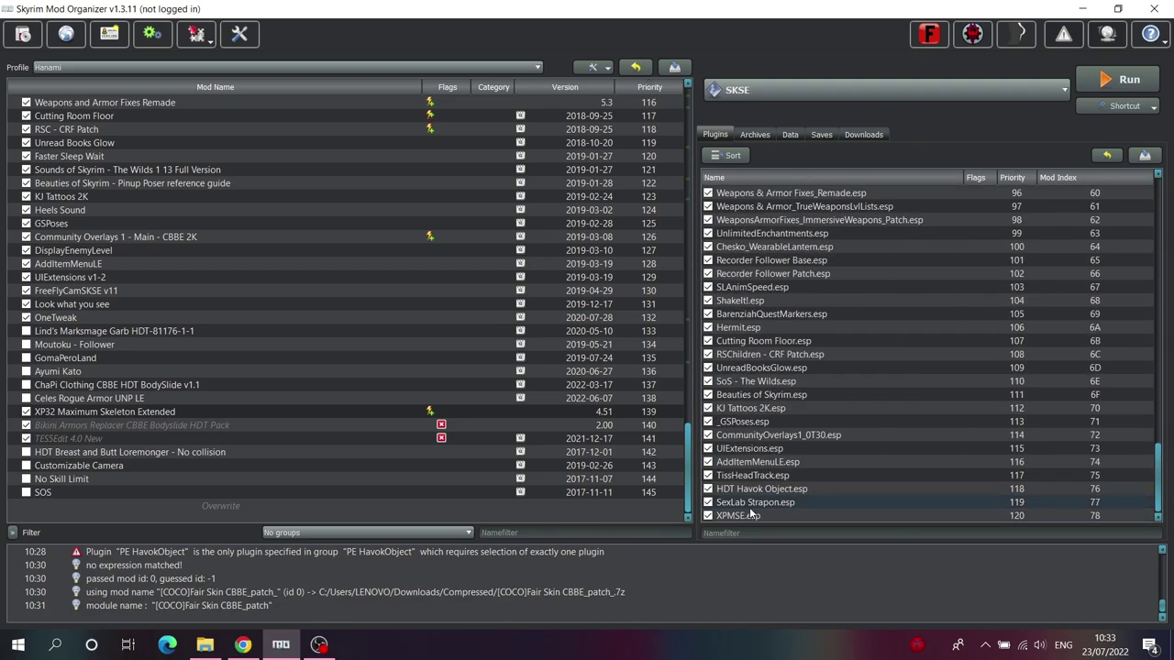
scroll(949, 370, "up", 7)
scroll(950, 371, "up", 20)
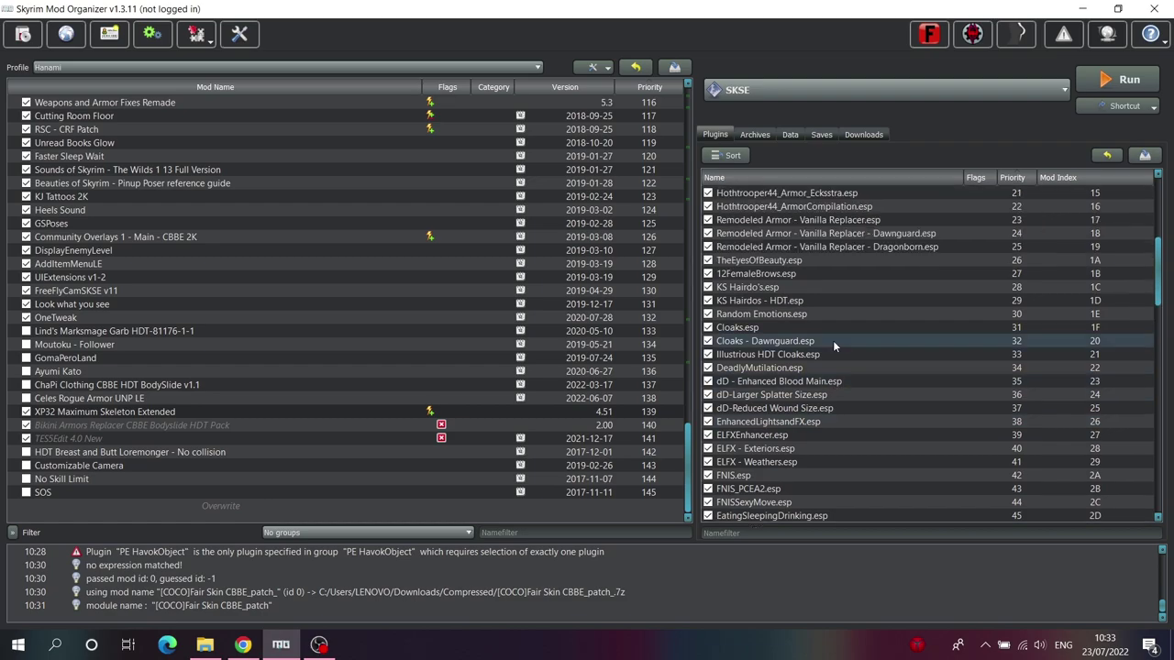
scroll(827, 342, "up", 4)
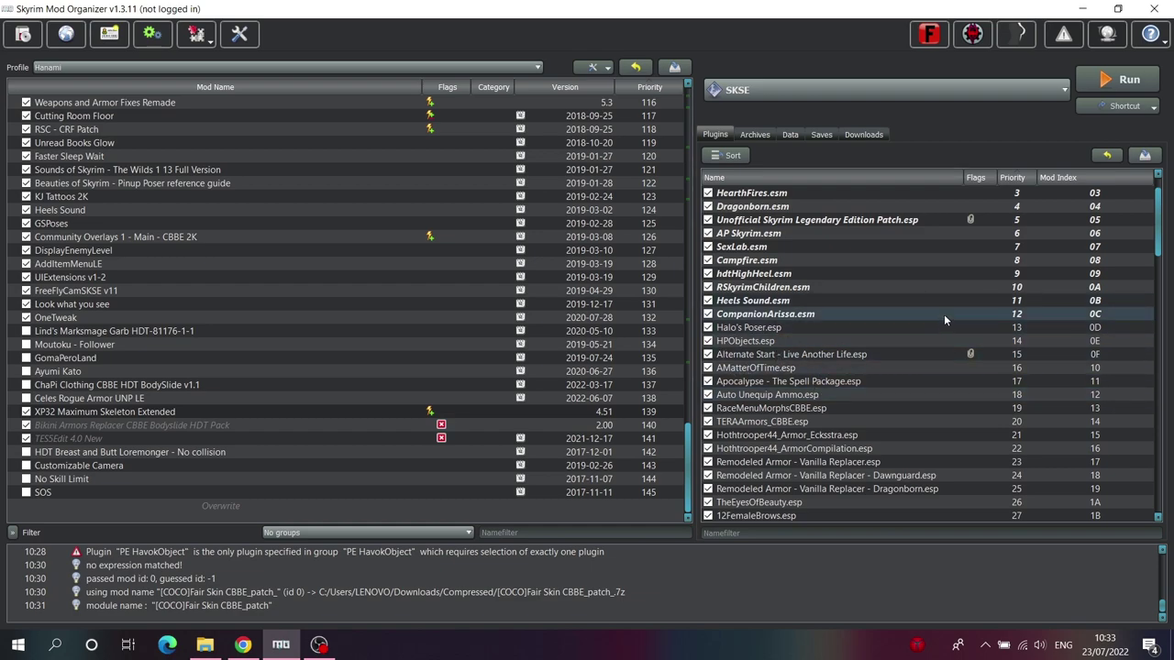
mouse_move(945, 320)
Step: Close this Mod Organizer and launch the separate copy from the "ModOrganizer - COCO Body (only)" folder on drive F:
left_click(1154, 8)
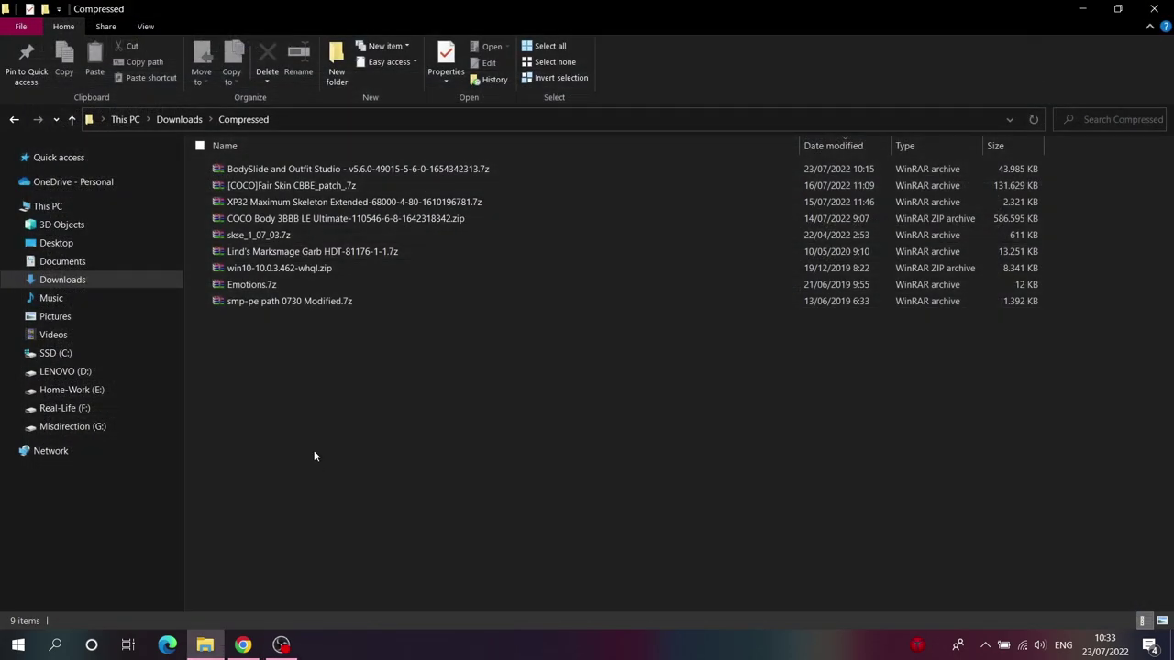
left_click(131, 413)
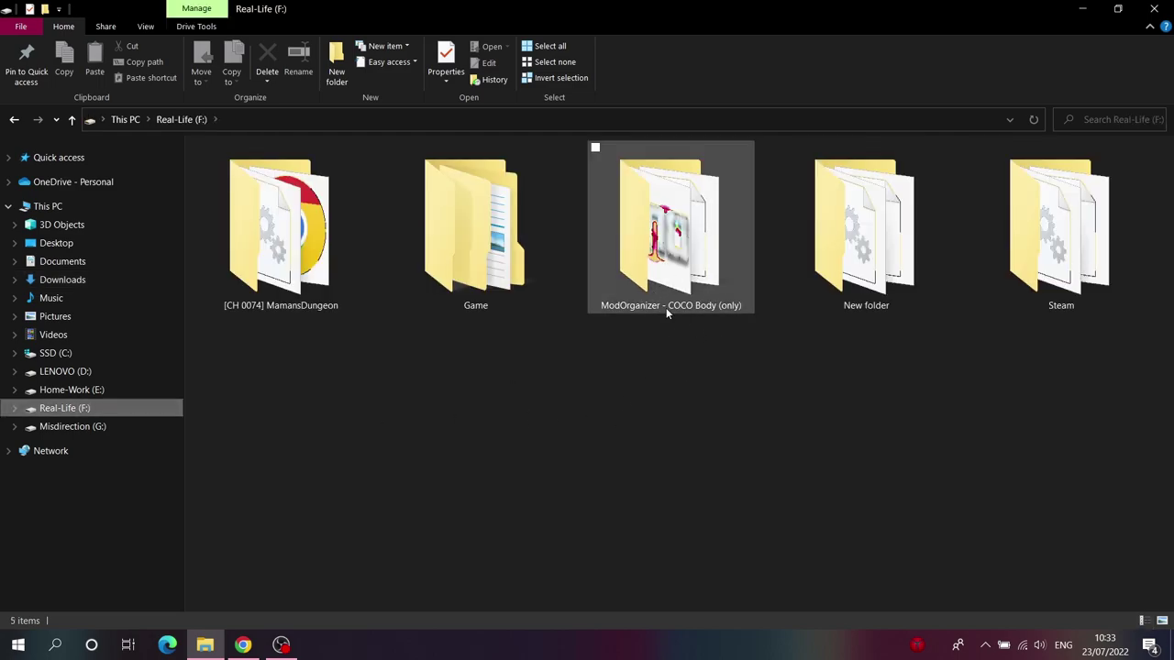
left_click(655, 259)
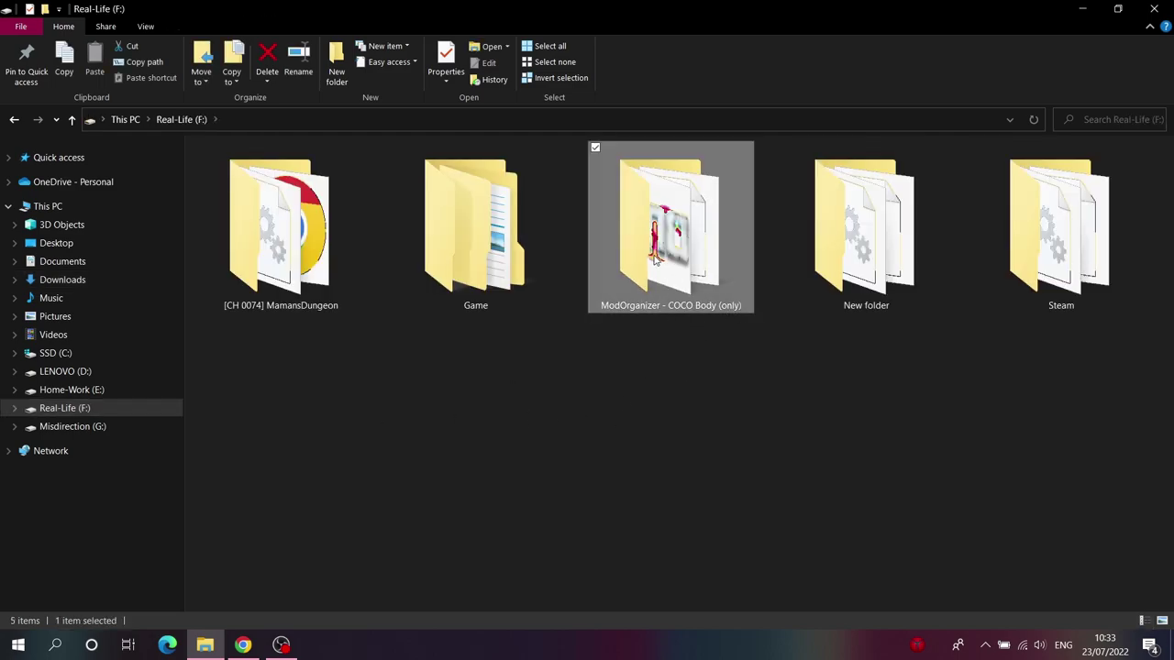
double_click(655, 259)
left_click(292, 449)
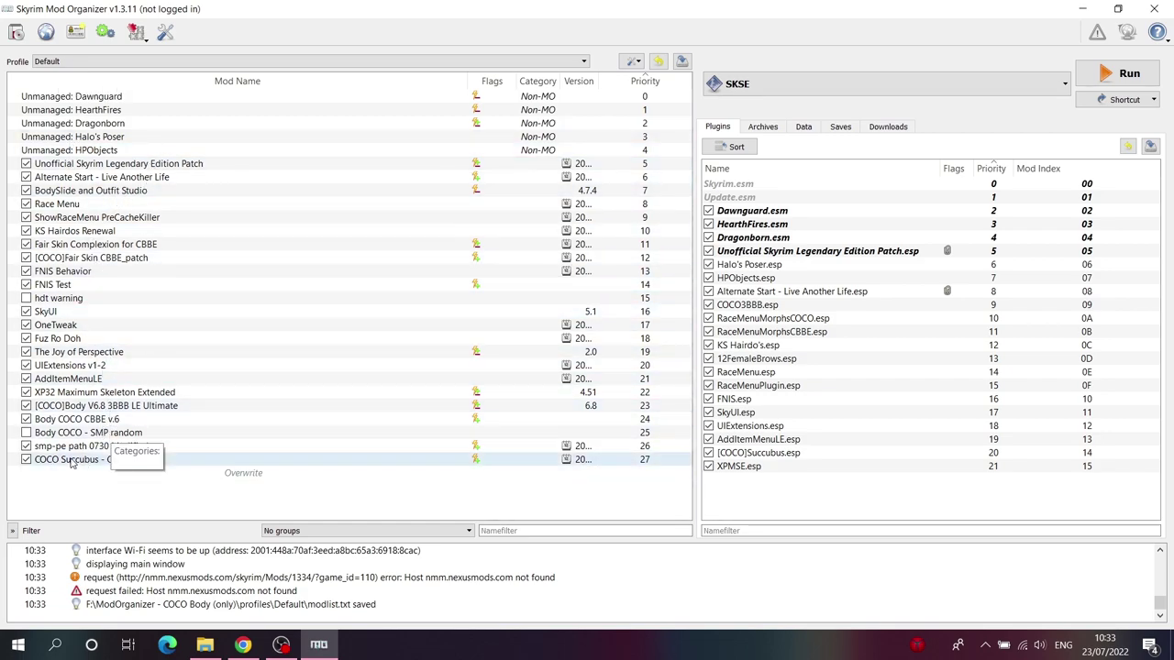
Step: Check the conflicts of XP32 Maximum Skeleton Extended and [COCO]Body V6.8 3BBB LE Ultimate in the mod list
left_click(92, 392)
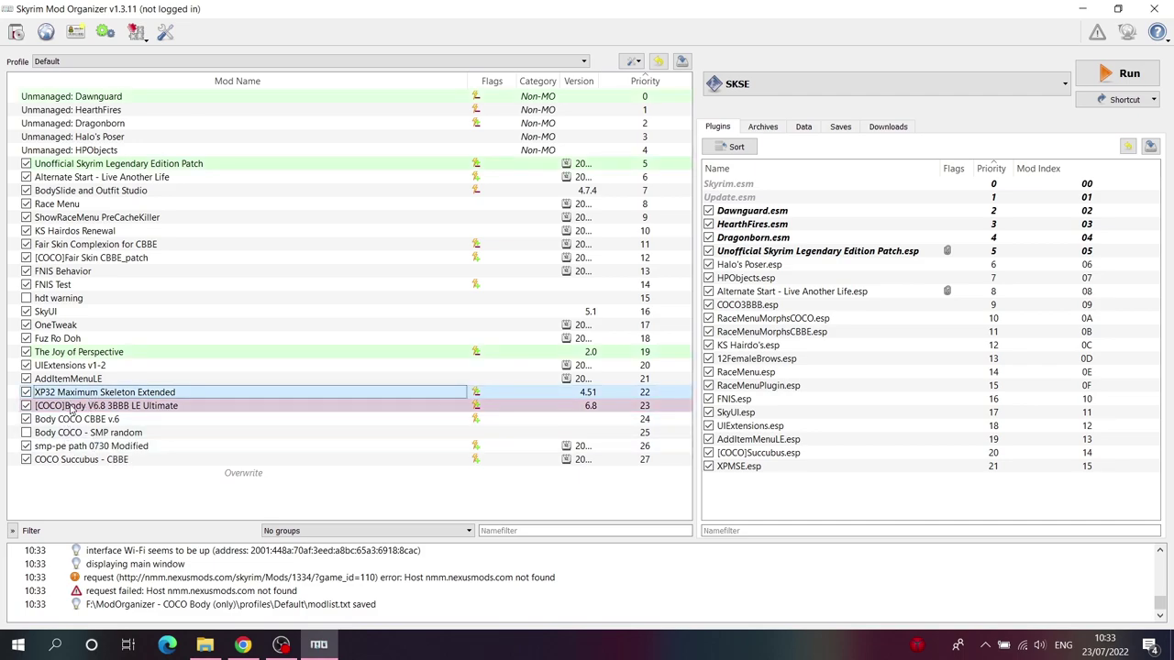
left_click(69, 409)
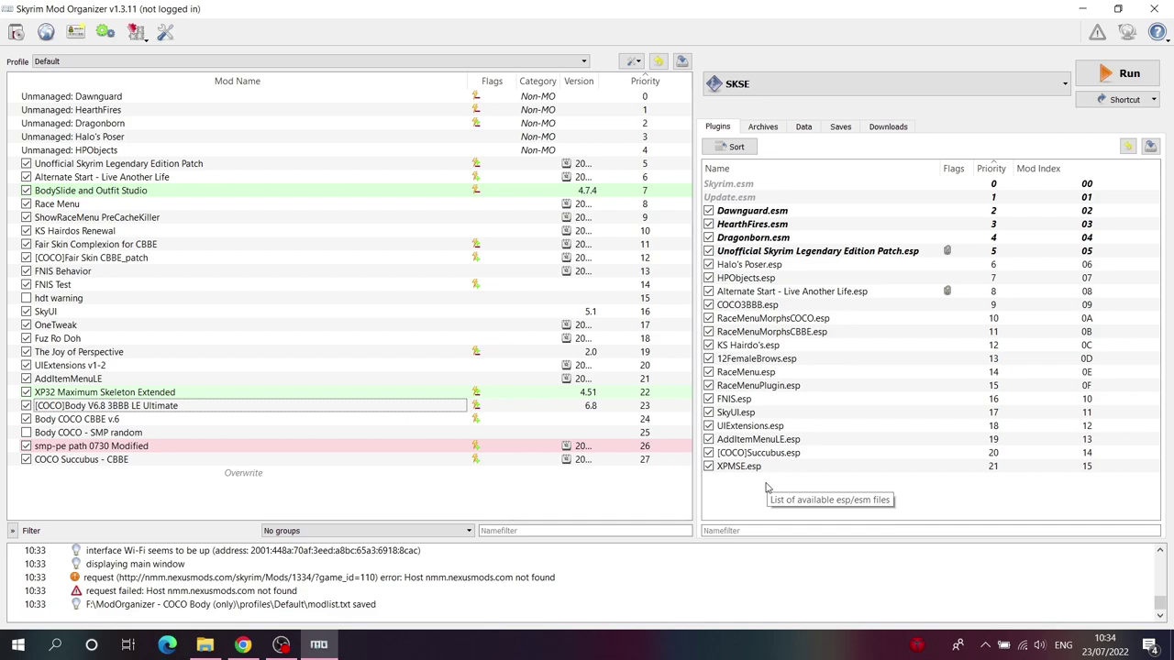
Step: View the available executables, keeping SKSE selected, and show the combined data files with their source mods
left_click(851, 83)
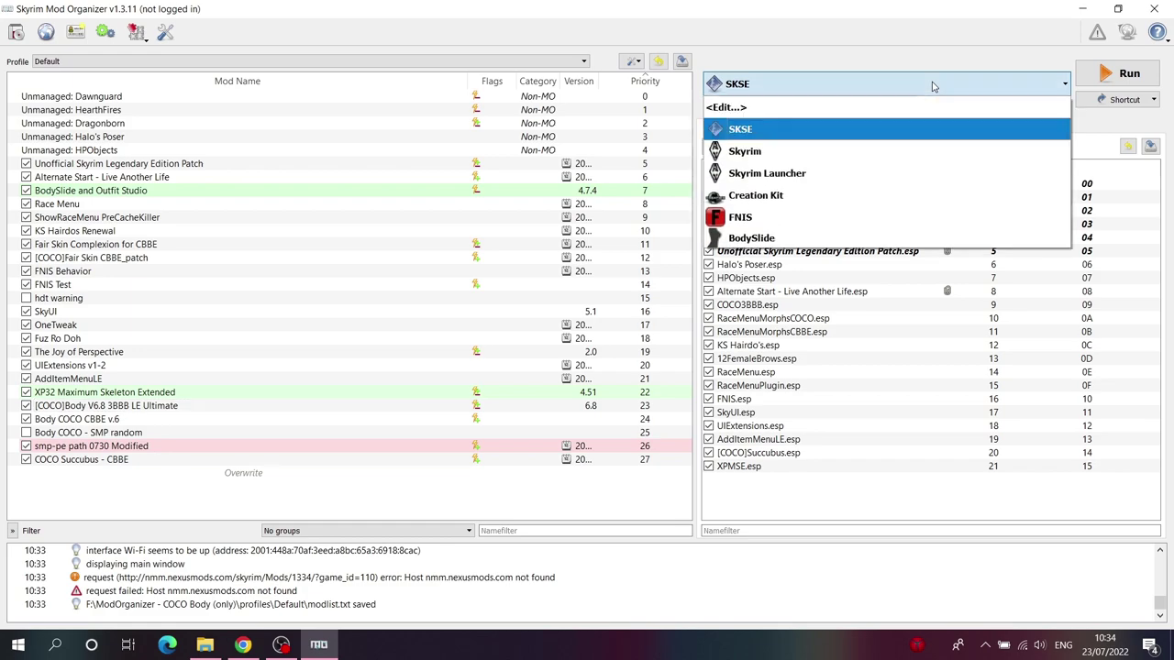
left_click(797, 495)
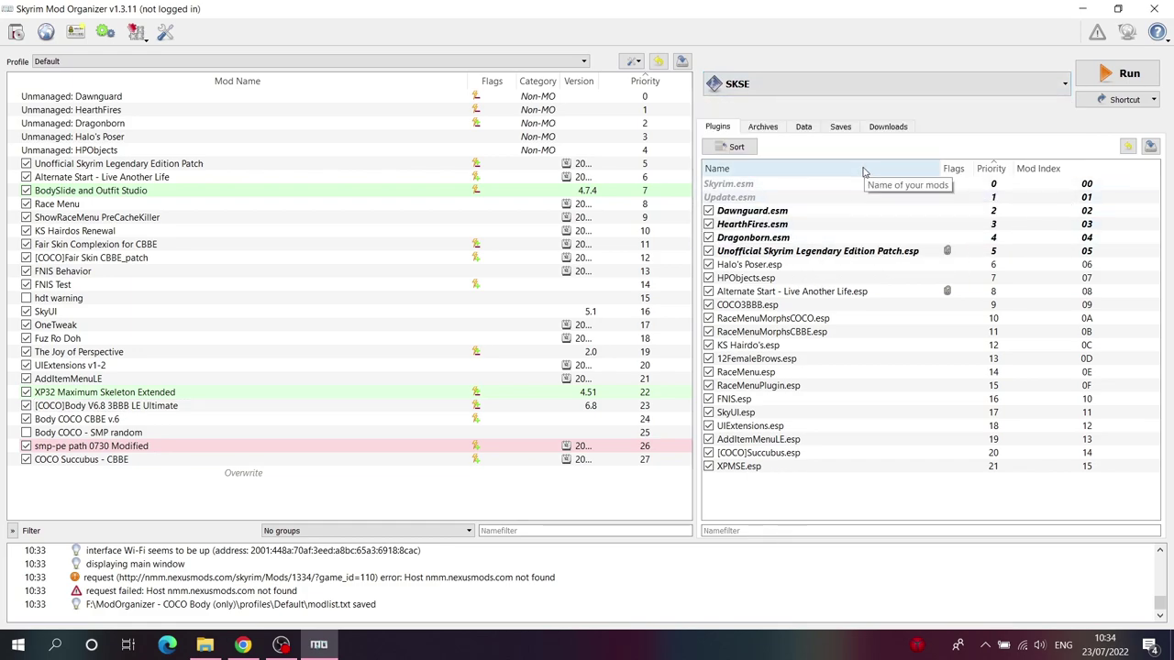
left_click(805, 127)
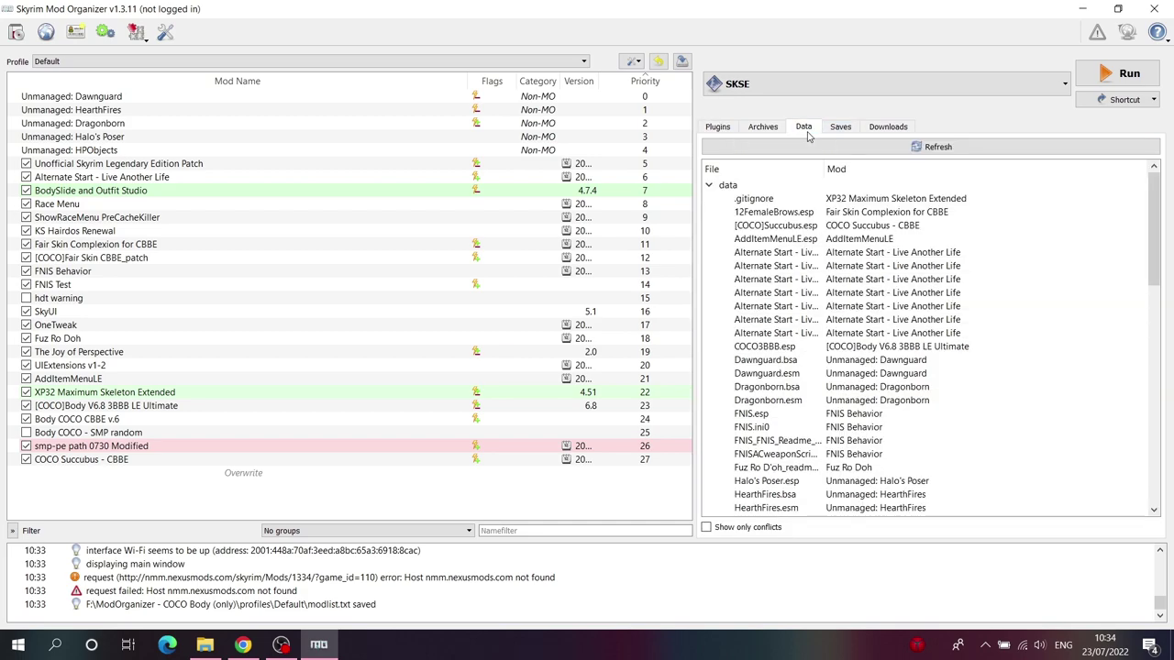
Step: Expand the BodySlide folder under CalienteTools in the combined data files and widen the File column to show full names
scroll(800, 334, "down", 15)
scroll(800, 334, "down", 1)
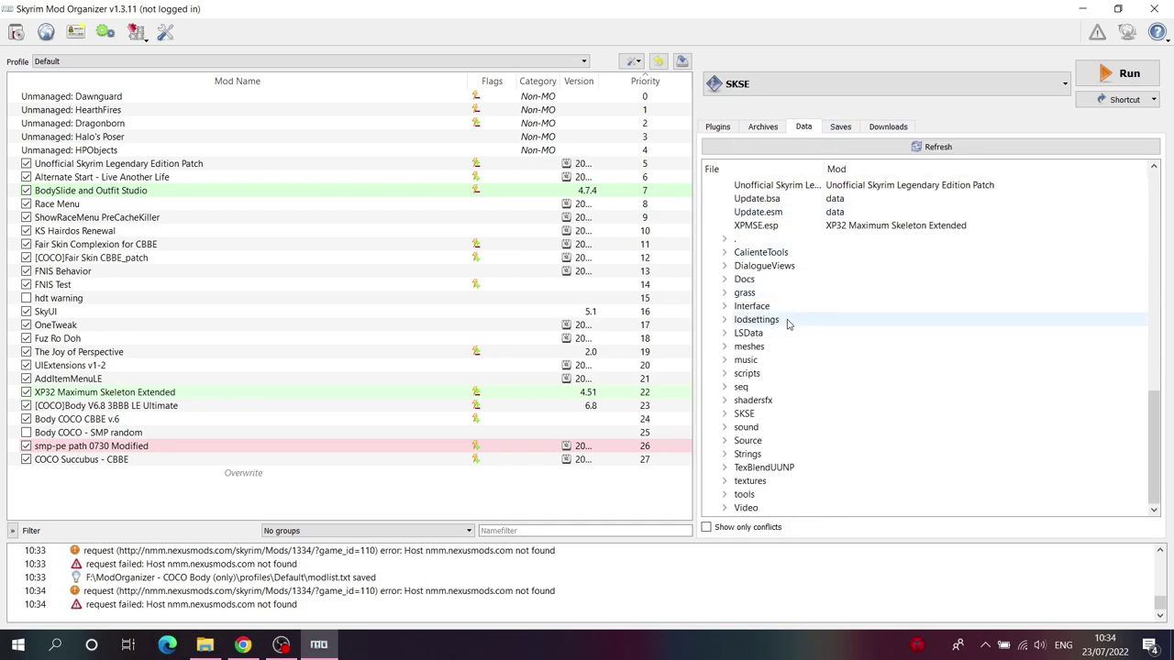
left_click(725, 253)
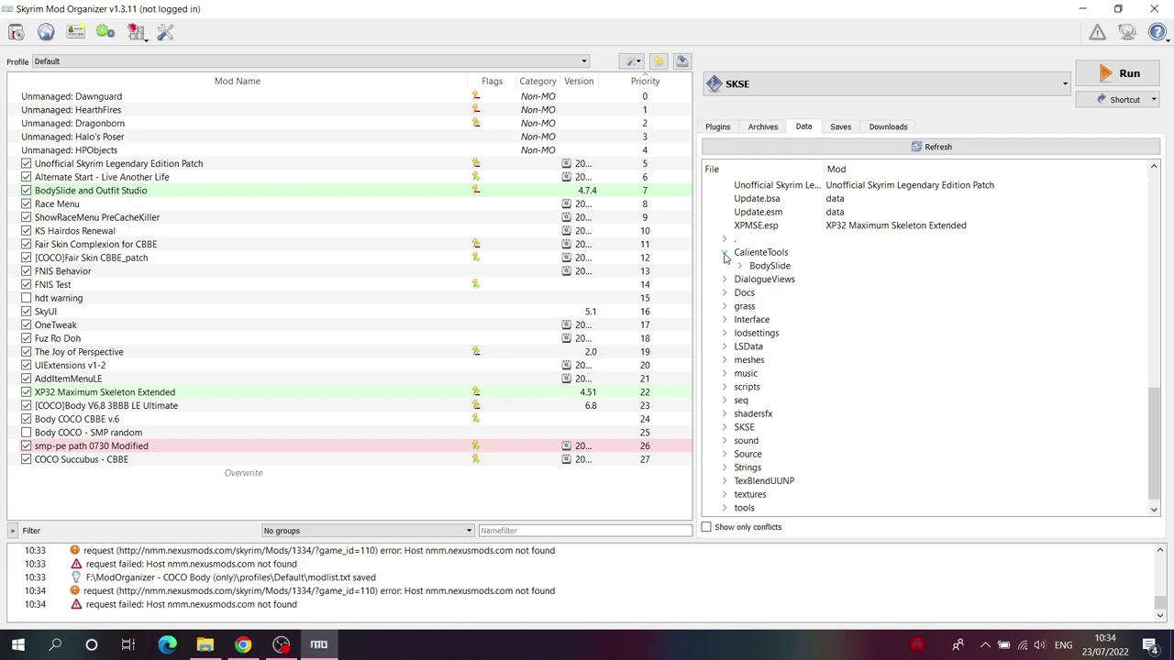
left_click(740, 266)
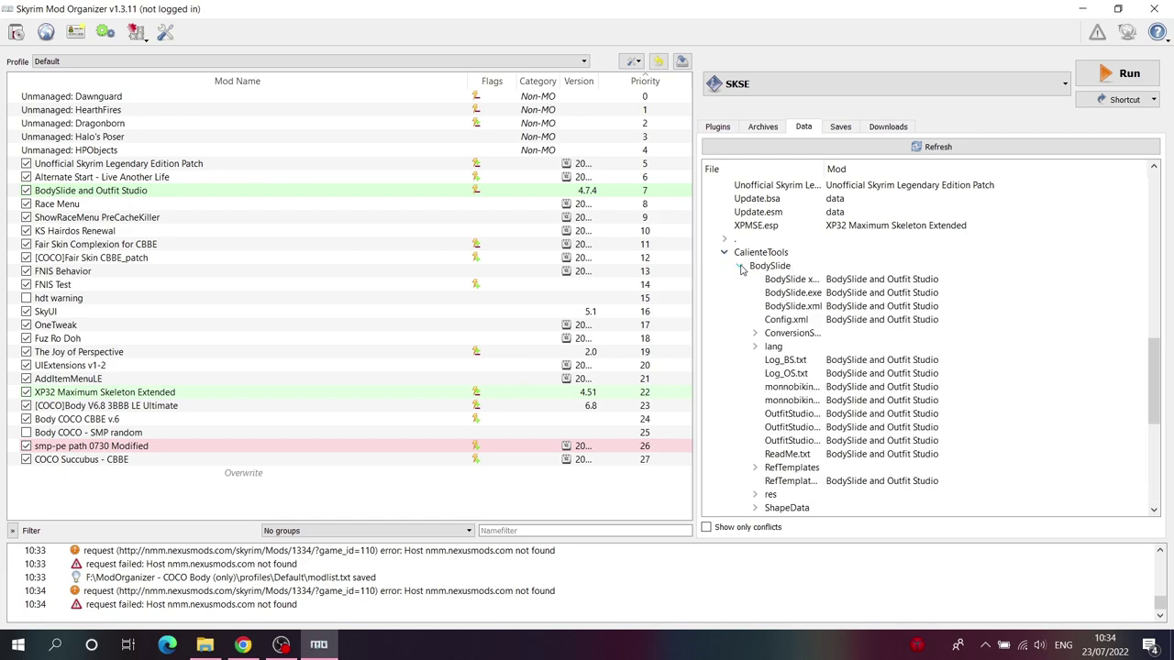
left_click_drag(823, 169, 905, 172)
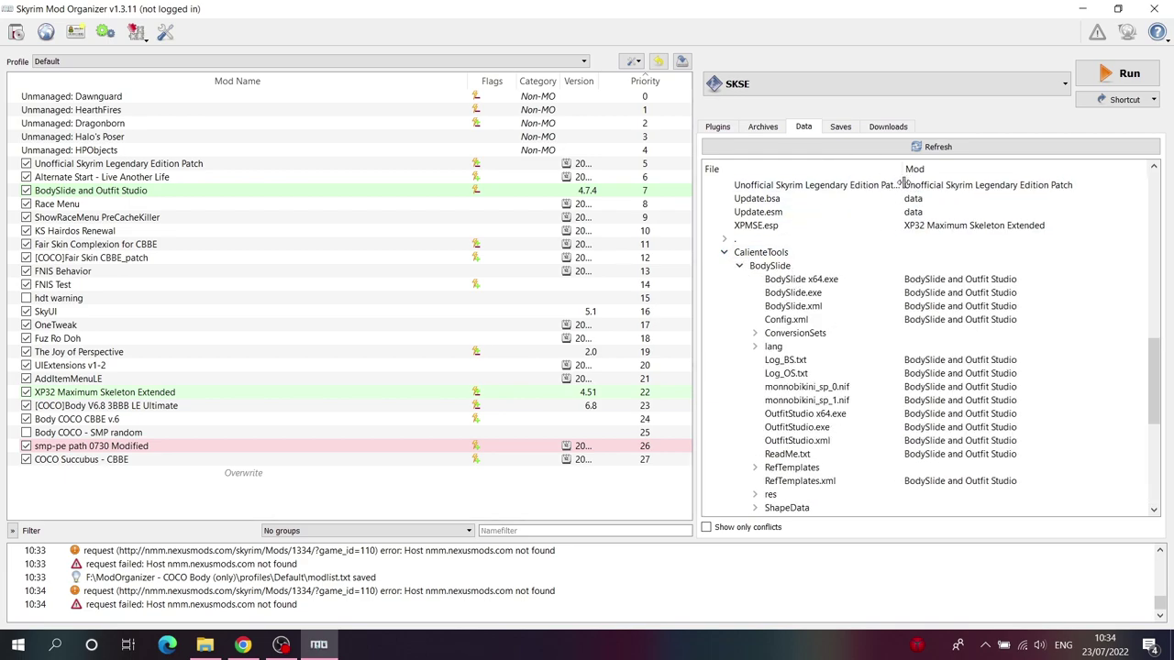
Step: Add BodySlide.exe from the combined data files as an executable named "BodySlide x52"
right_click(812, 296)
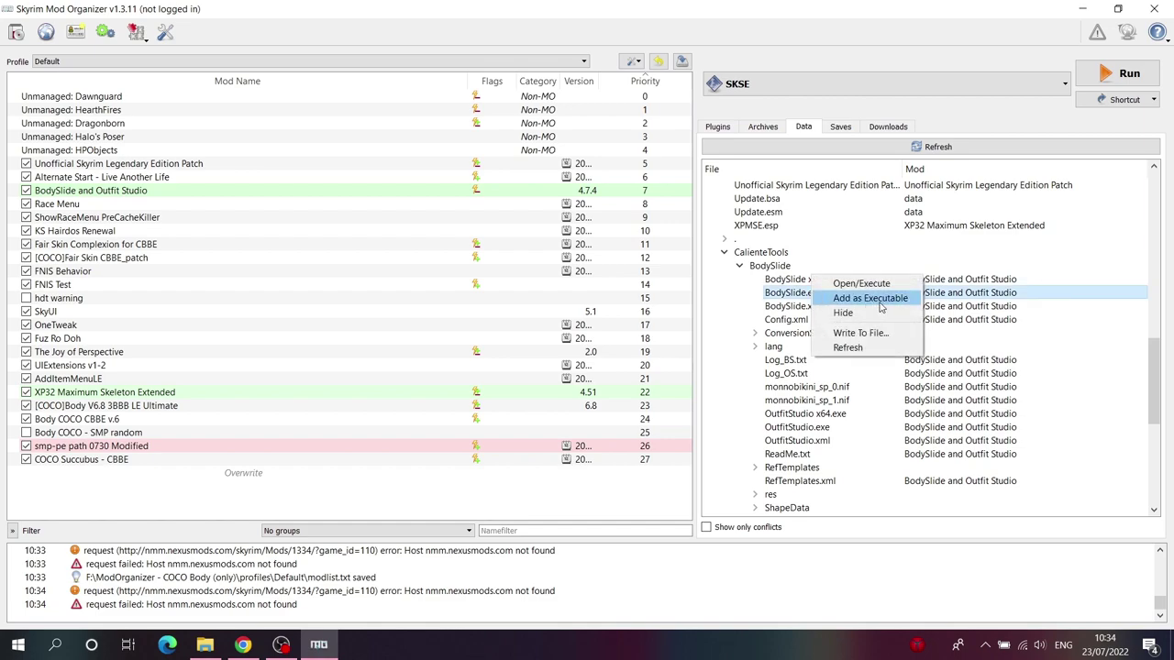
left_click(881, 307)
left_click(571, 320)
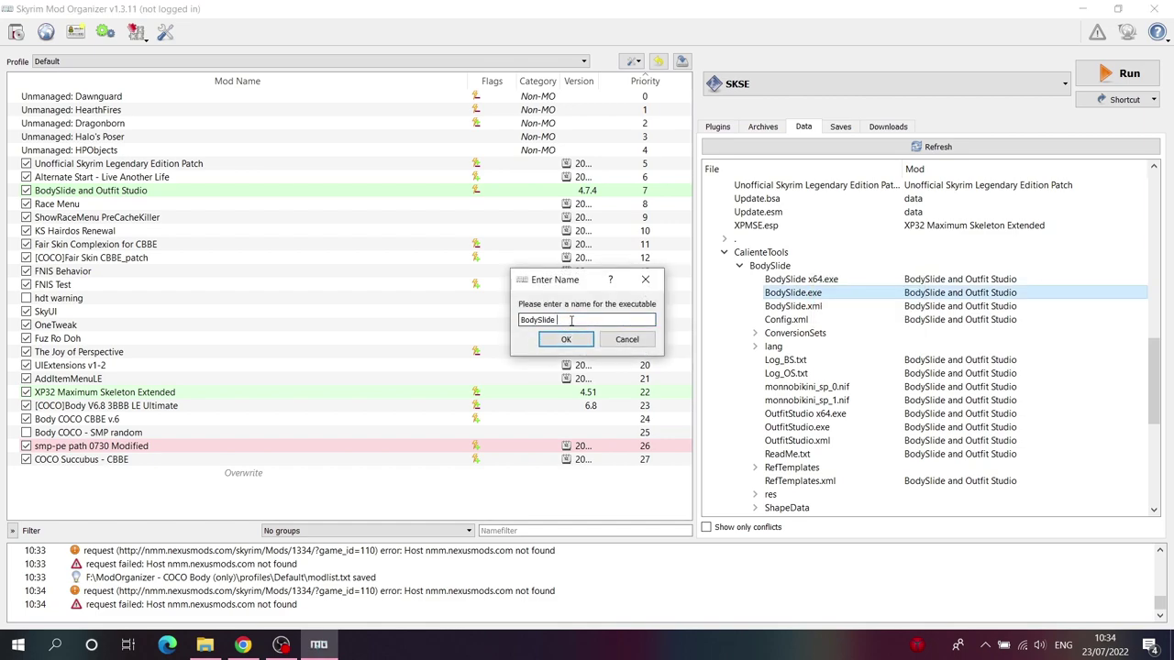
type("x32")
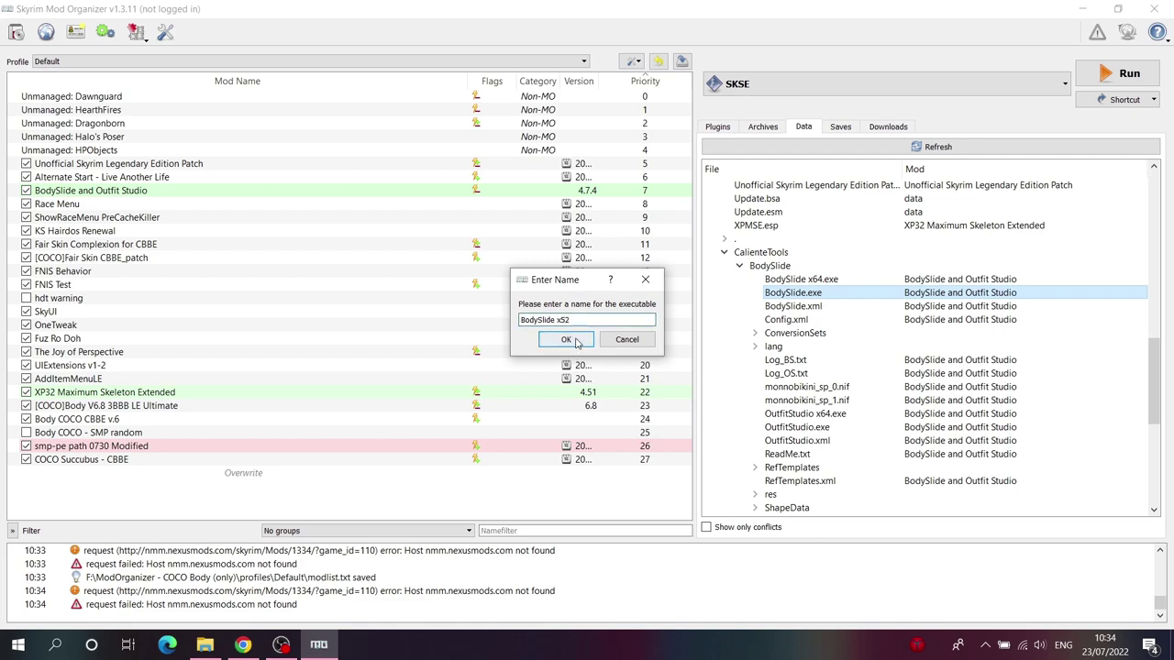
left_click(566, 339)
Step: Remove the "BodySlide x52" entry from the executables and close the executables editor
left_click(848, 85)
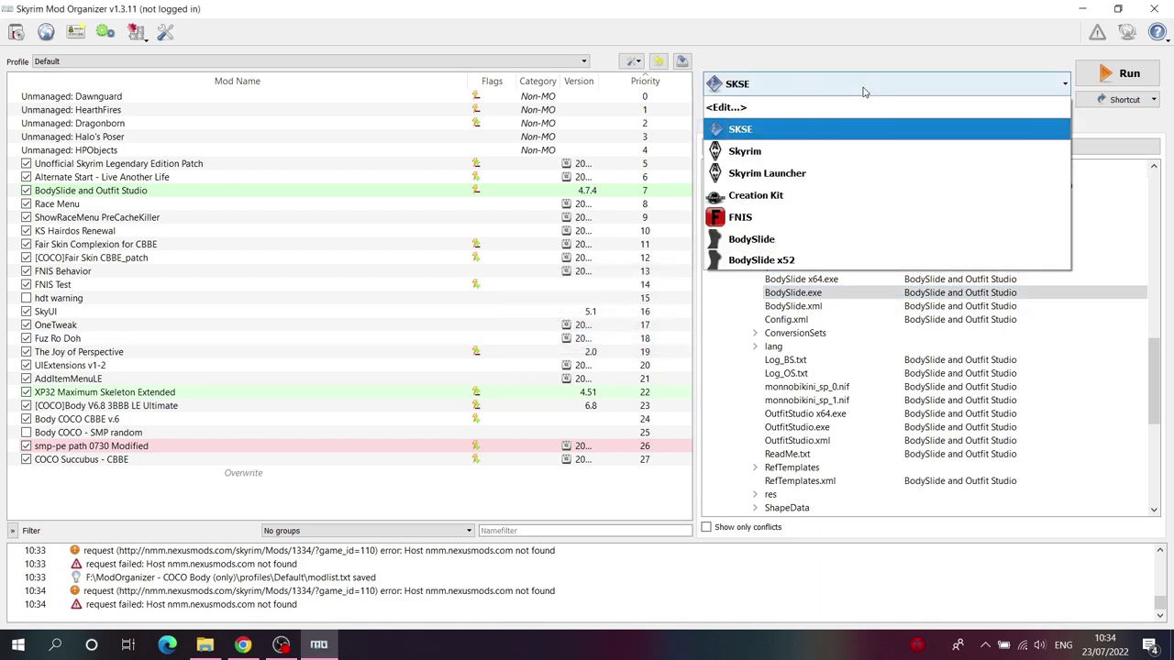
left_click(754, 111)
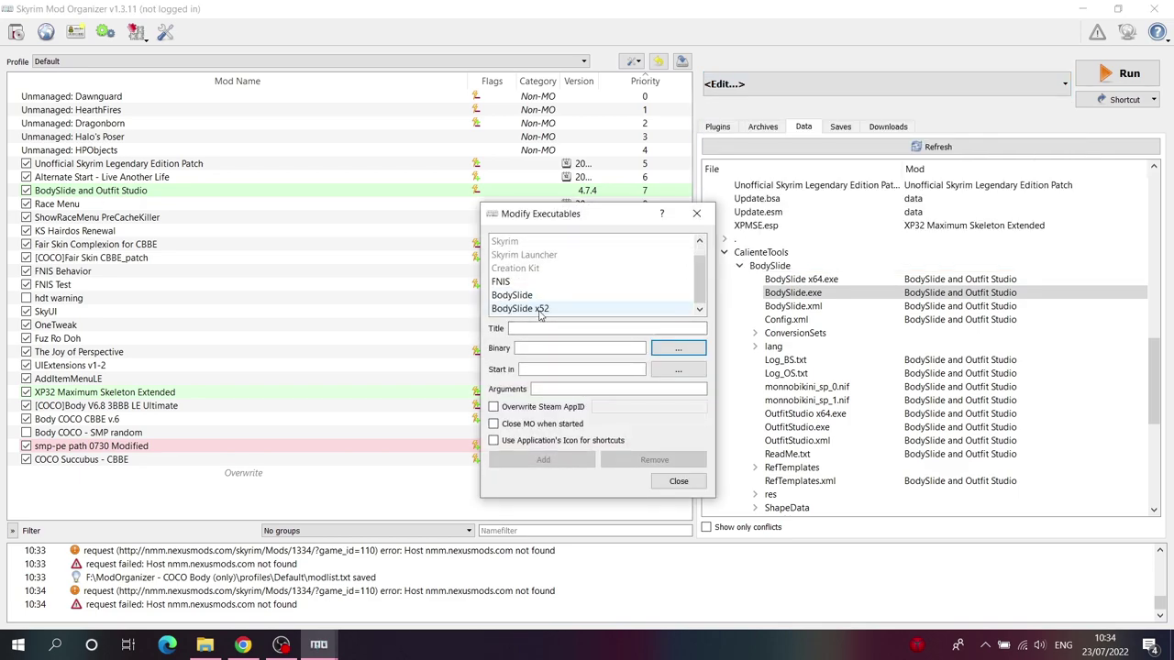
left_click(609, 310)
left_click(651, 461)
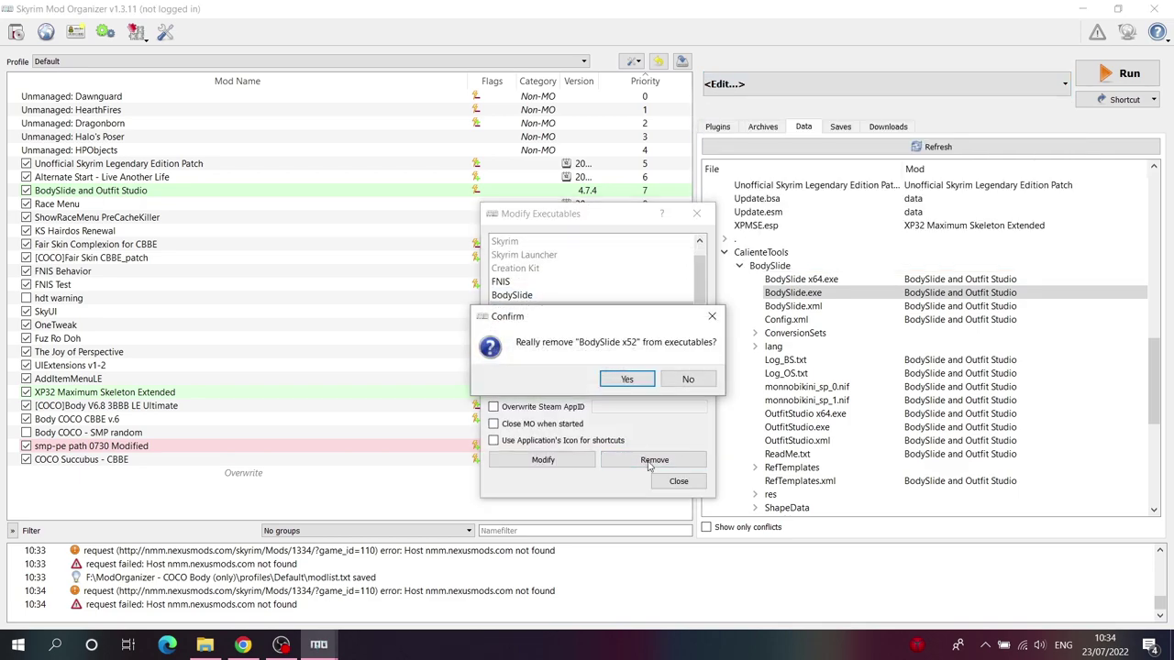
left_click(627, 379)
left_click(678, 480)
Step: Reopen the executables editor and enter "Bodyslide" as the title of a new entry
left_click(794, 87)
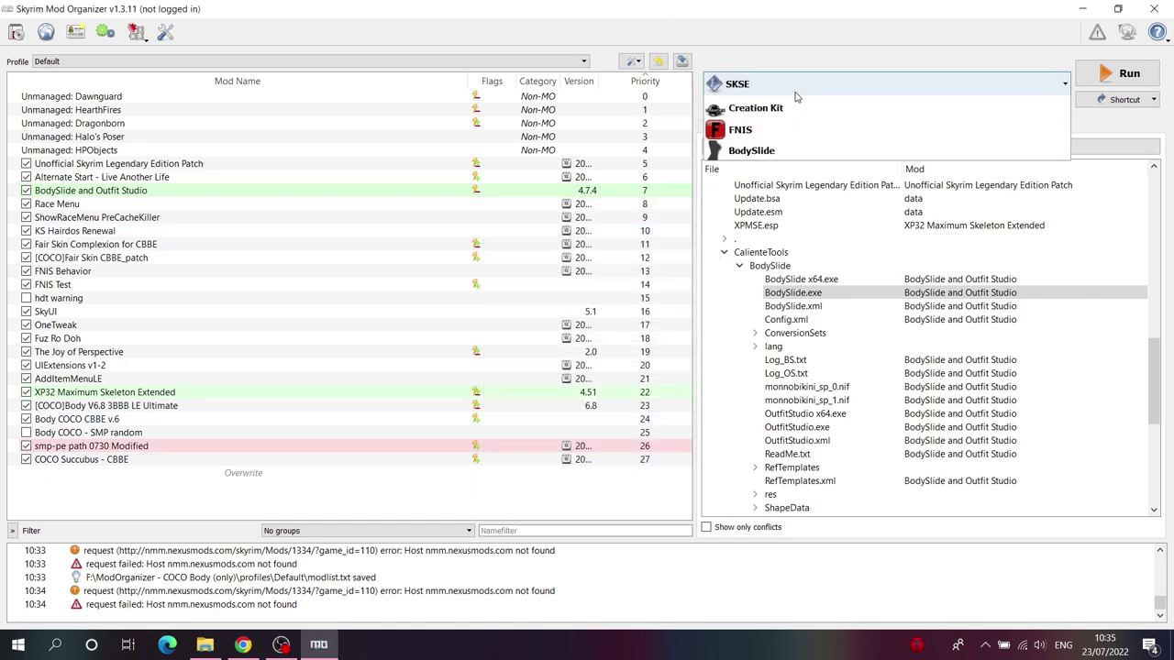
left_click(794, 104)
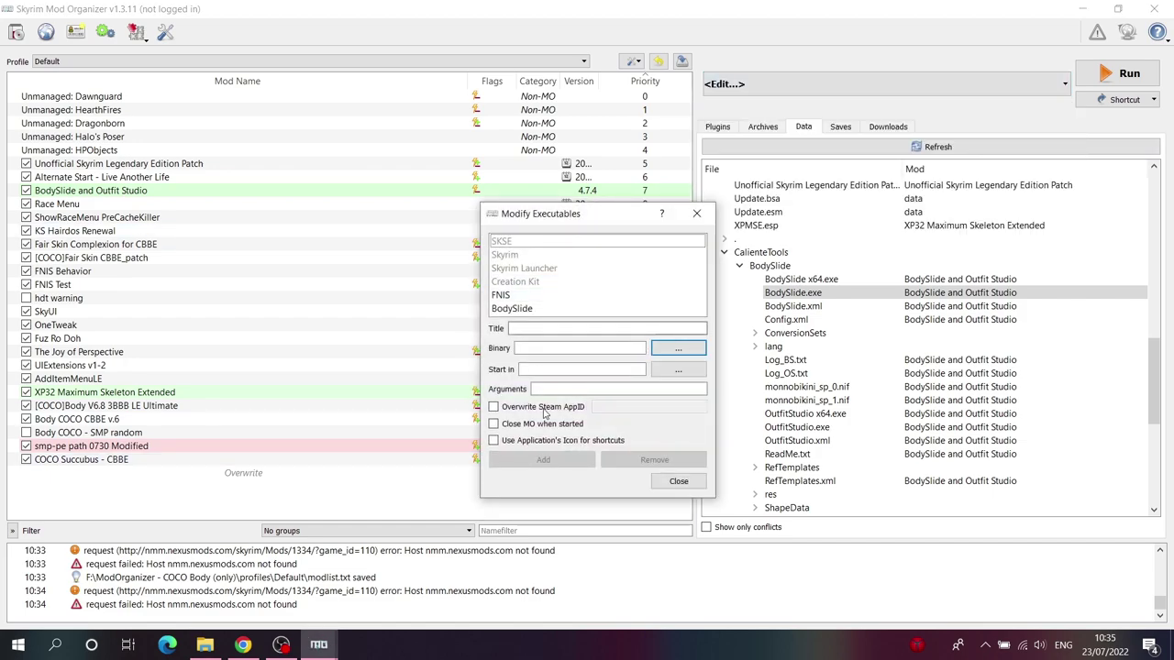
left_click(544, 330)
type("B")
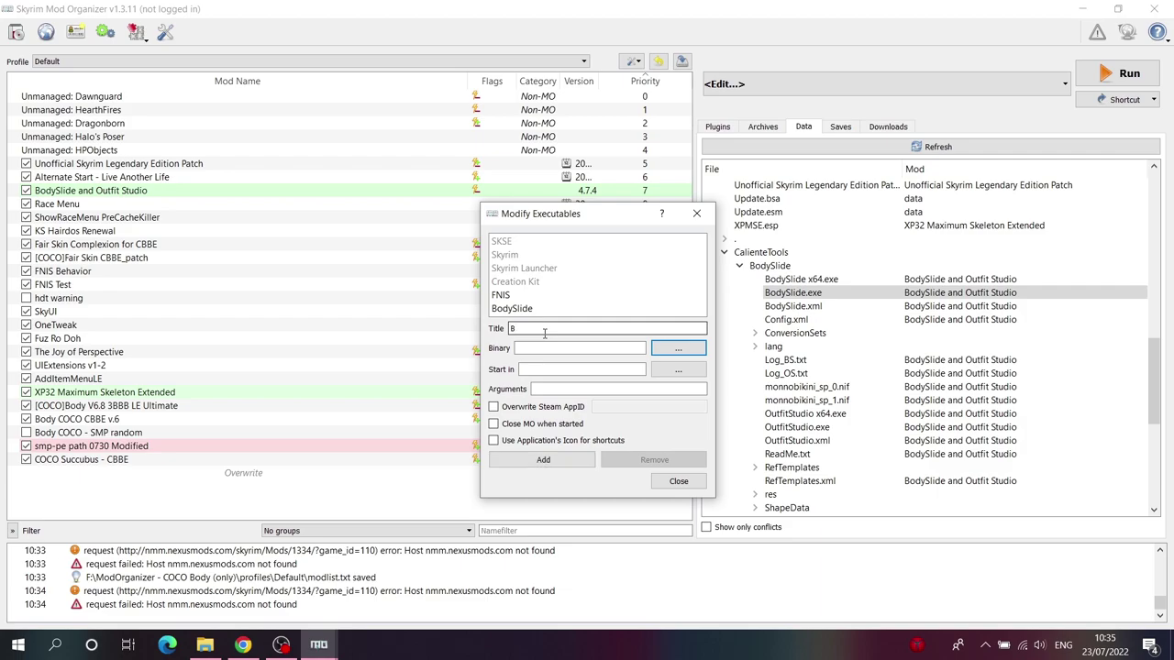
type("odyslide")
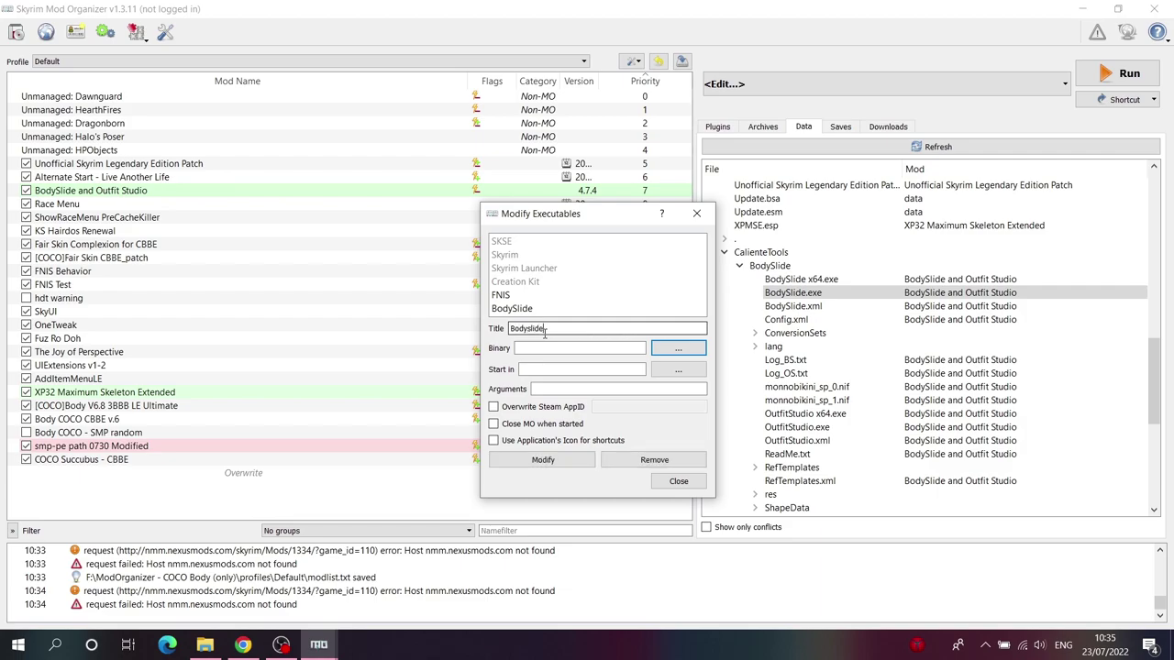
Step: Set the entry's binary to BodySlide.exe from the BodySlide and Outfit Studio mod's CalienteTools\BodySlide folder, and save the entry
left_click(677, 350)
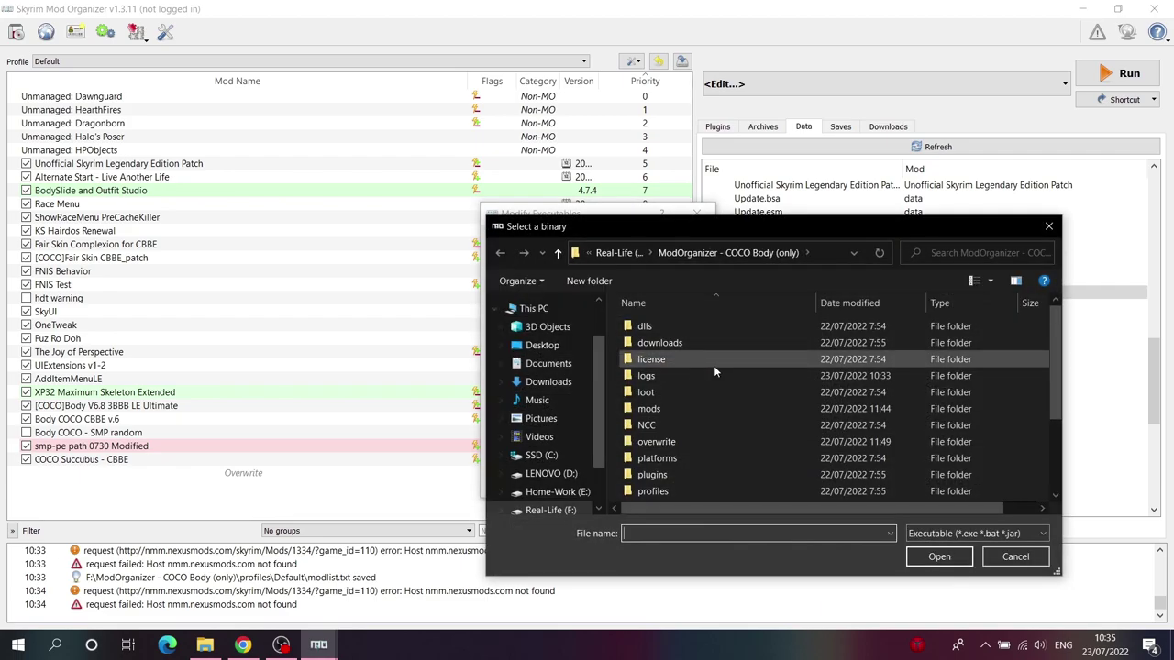
left_click(693, 392)
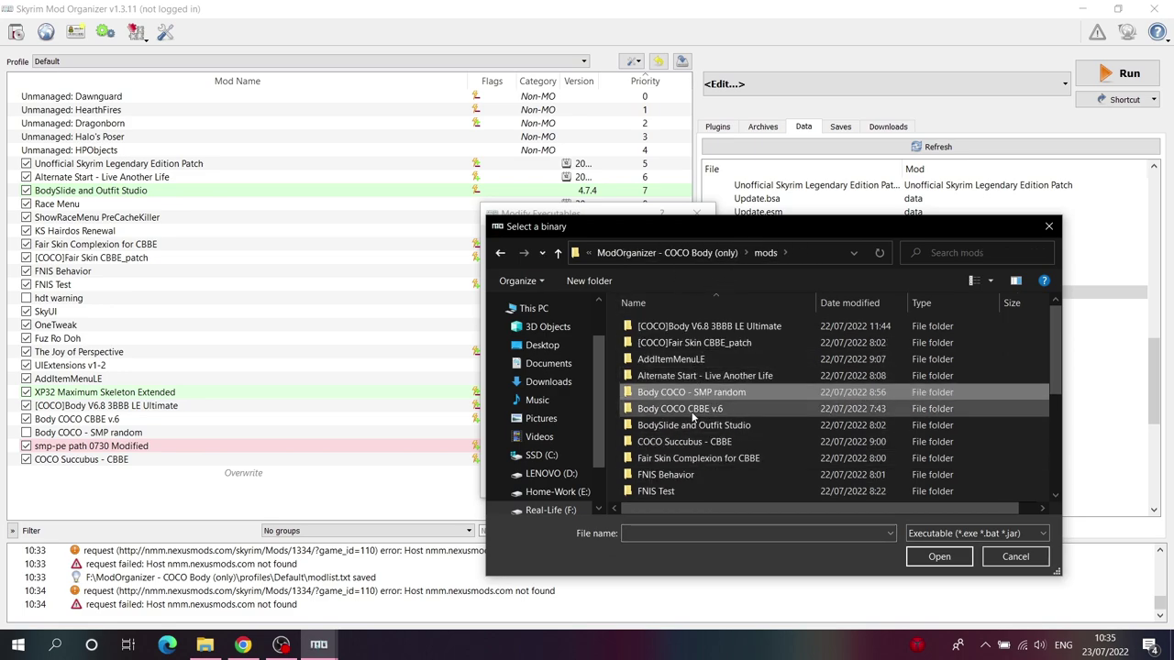
double_click(708, 428)
double_click(681, 329)
double_click(681, 327)
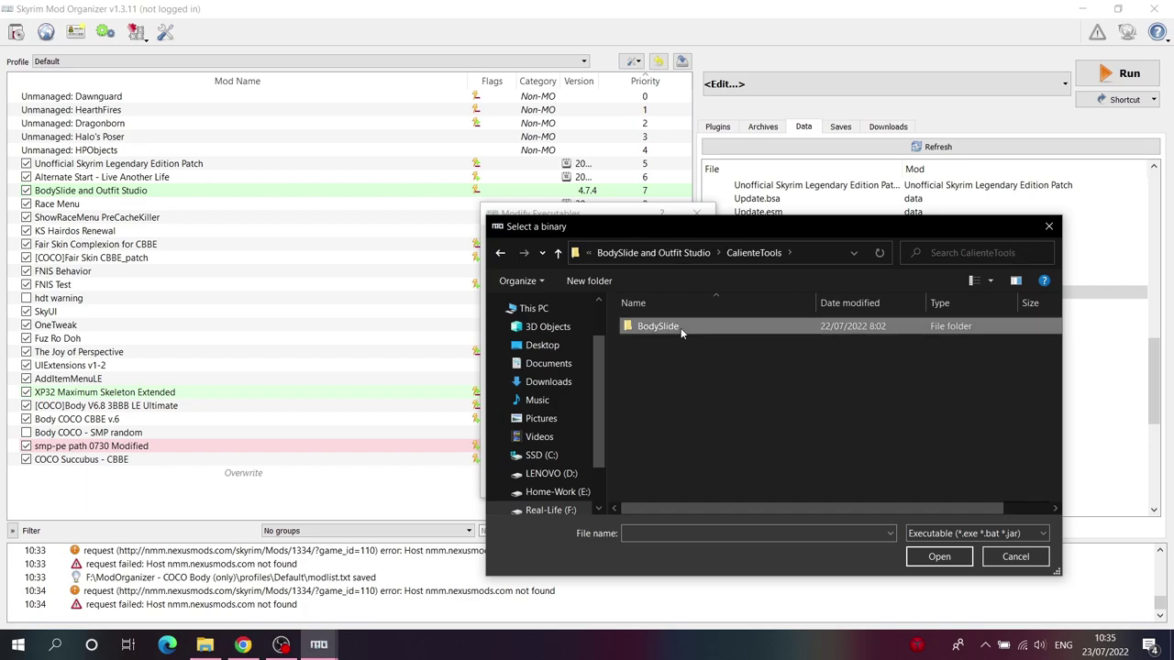
scroll(714, 400, "down", 1)
left_click(681, 460)
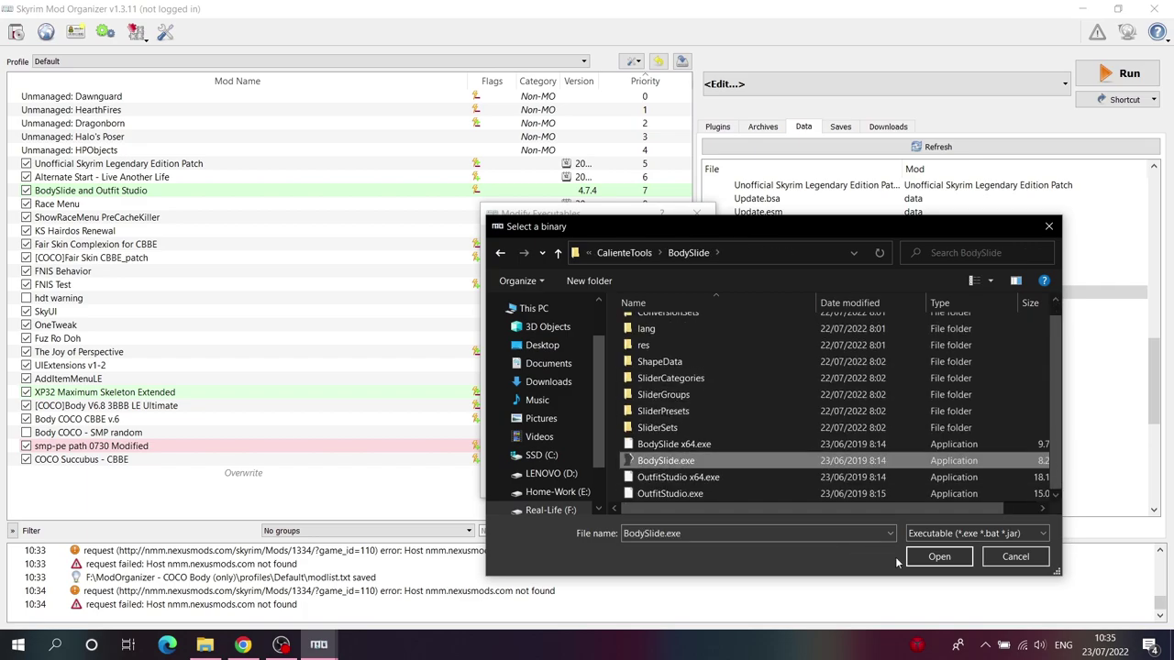
left_click(931, 557)
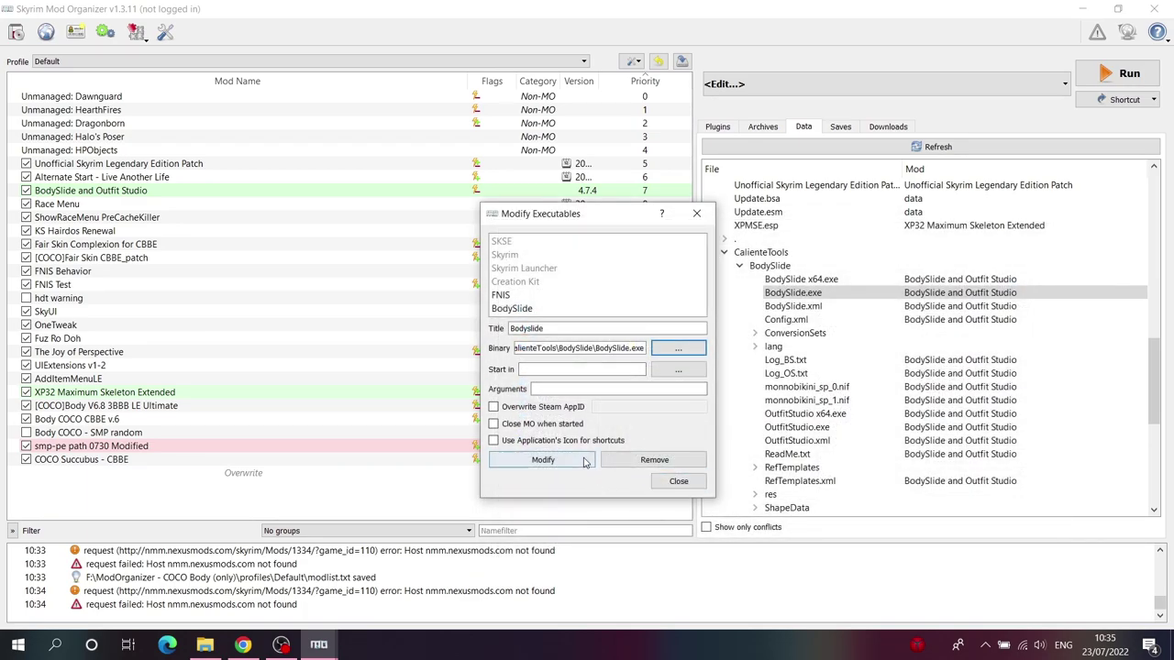
left_click(584, 463)
left_click(690, 486)
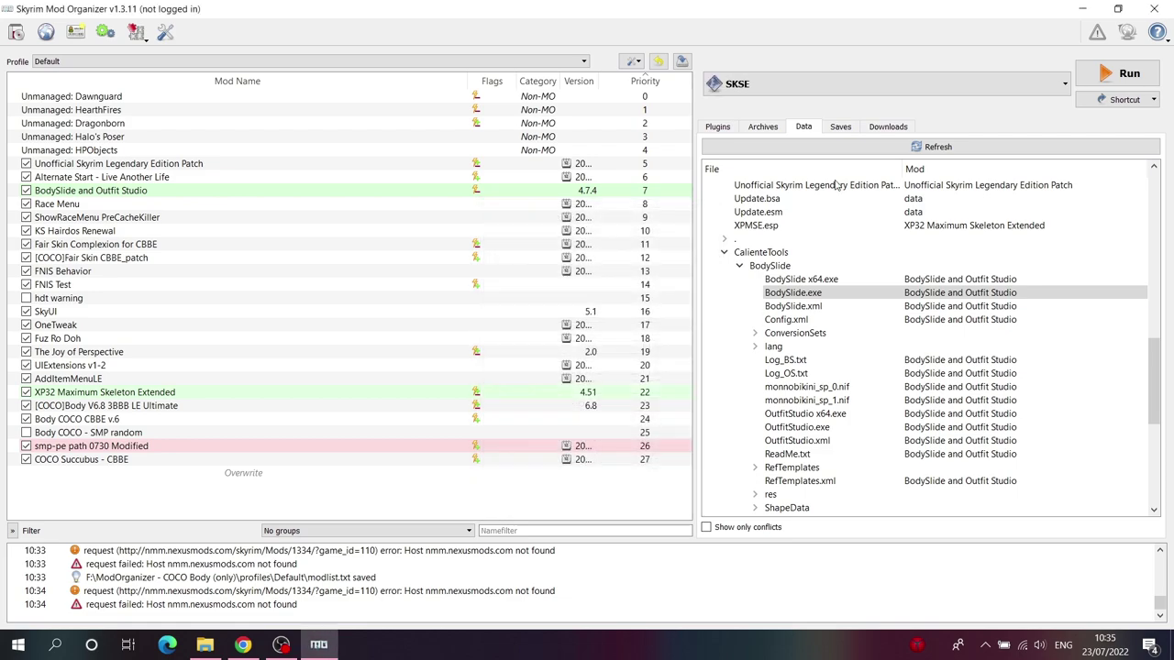
Step: Try to remove the duplicate "Bodyslide" entry from the executables
left_click(830, 84)
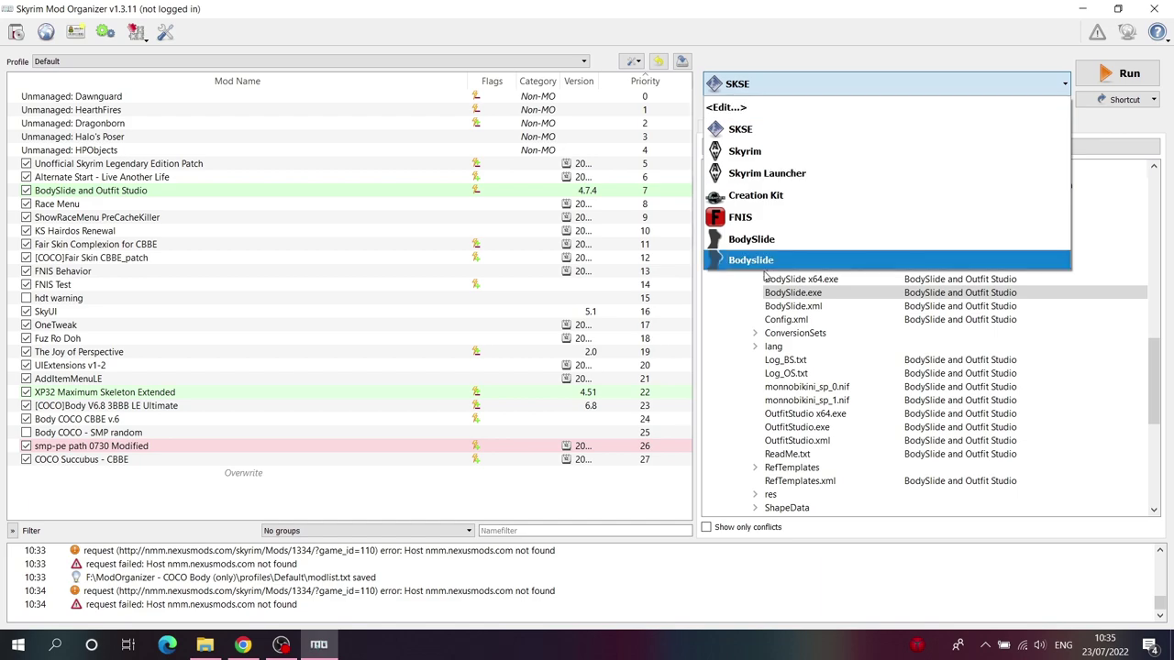
key("Return")
scroll(593, 277, "down", 1)
left_click(606, 309)
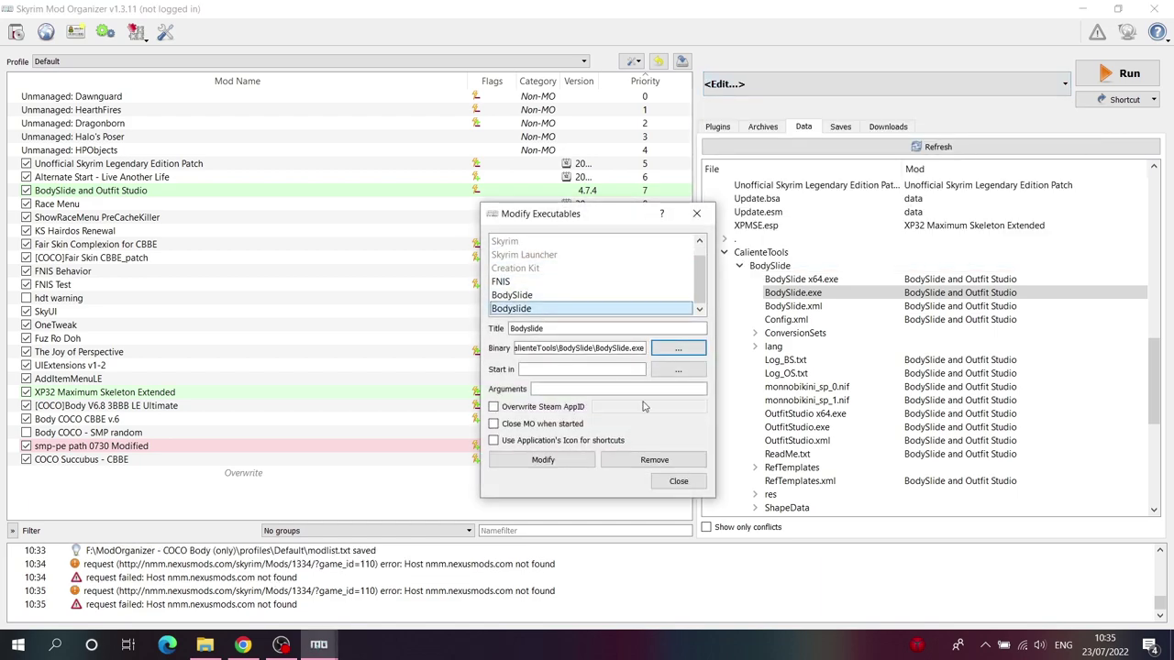
left_click(654, 459)
left_click(679, 481)
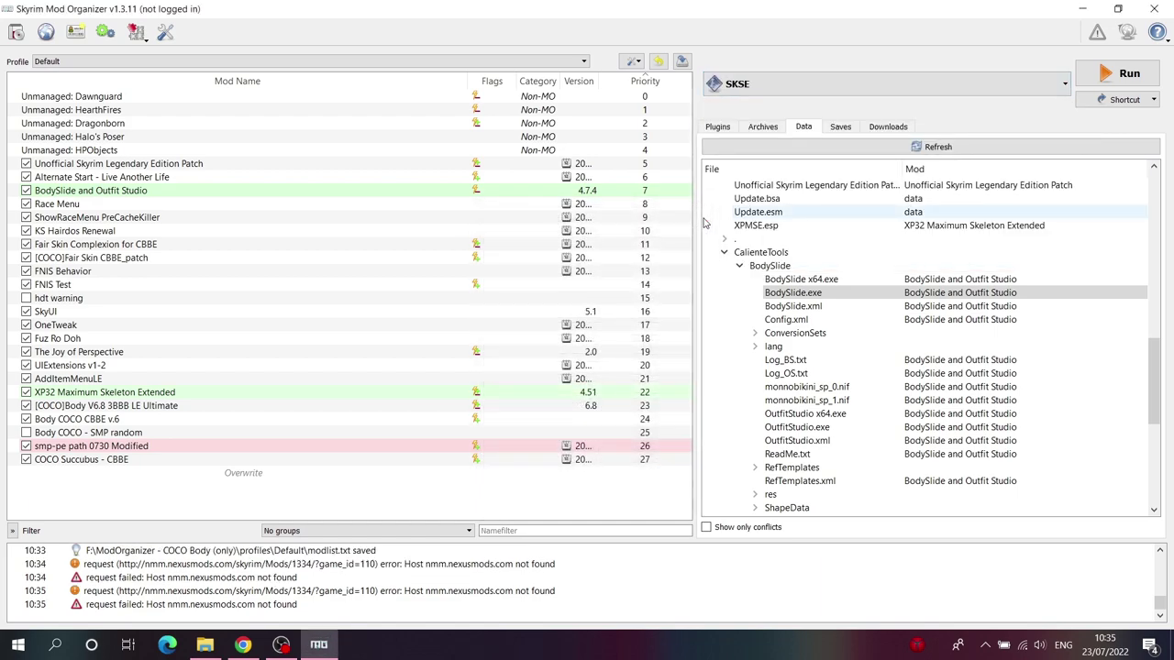
Step: Choose the original "BodySlide" executable, spelled with a capital S, and run it
left_click(918, 88)
left_click(764, 262)
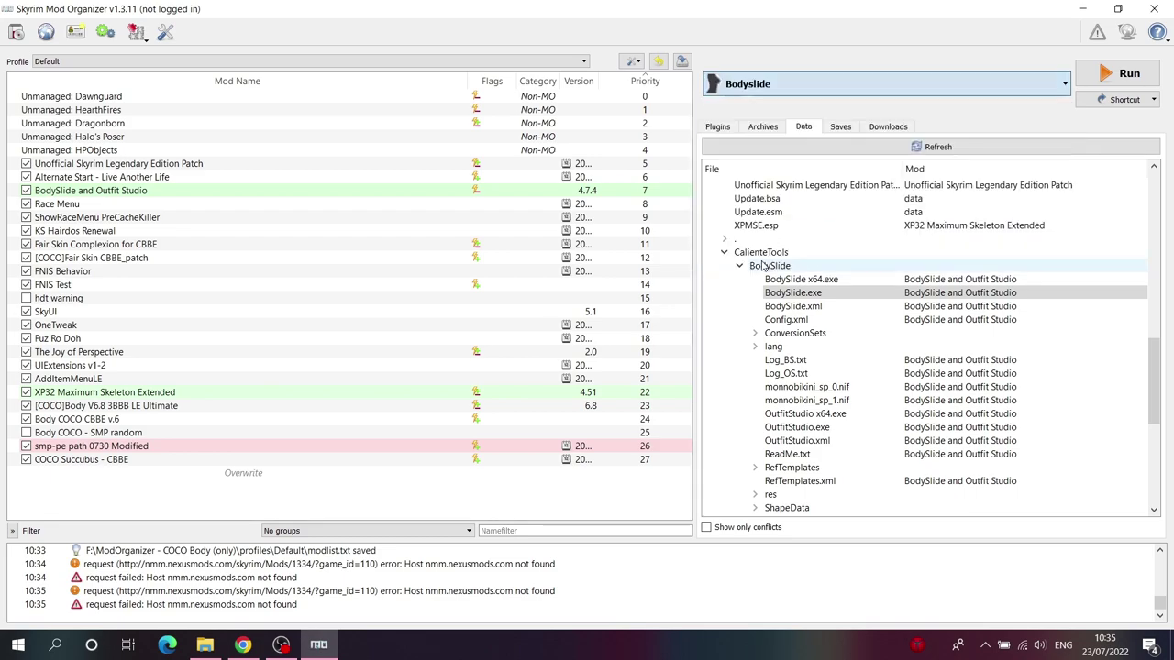
left_click(905, 85)
left_click(757, 235)
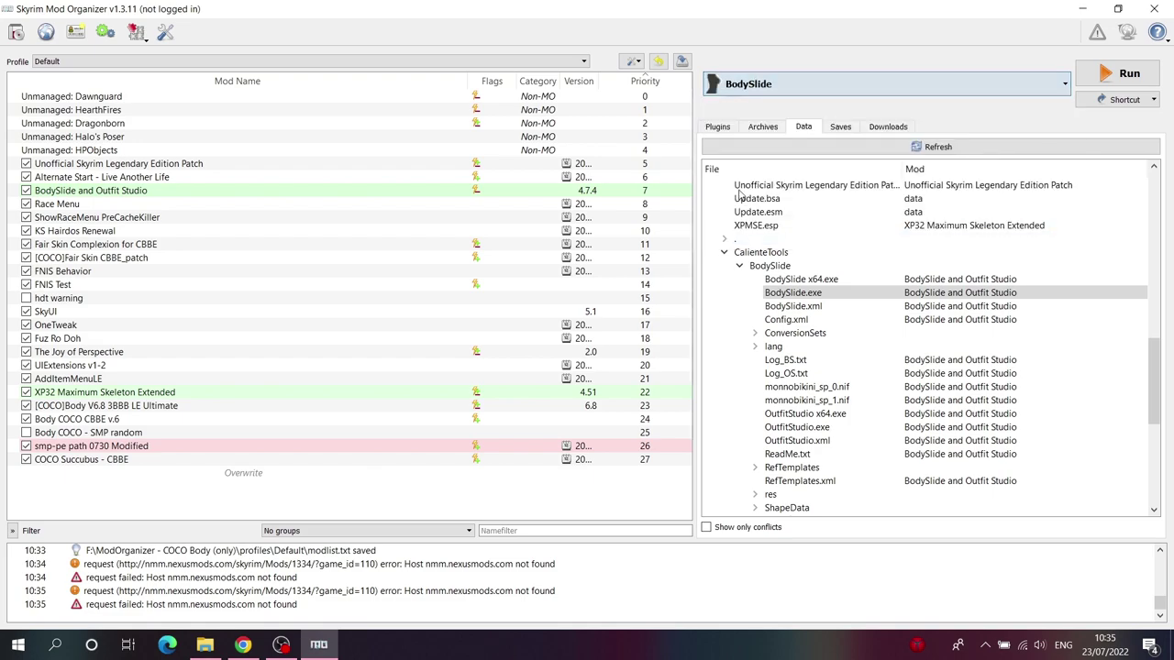
left_click(1126, 73)
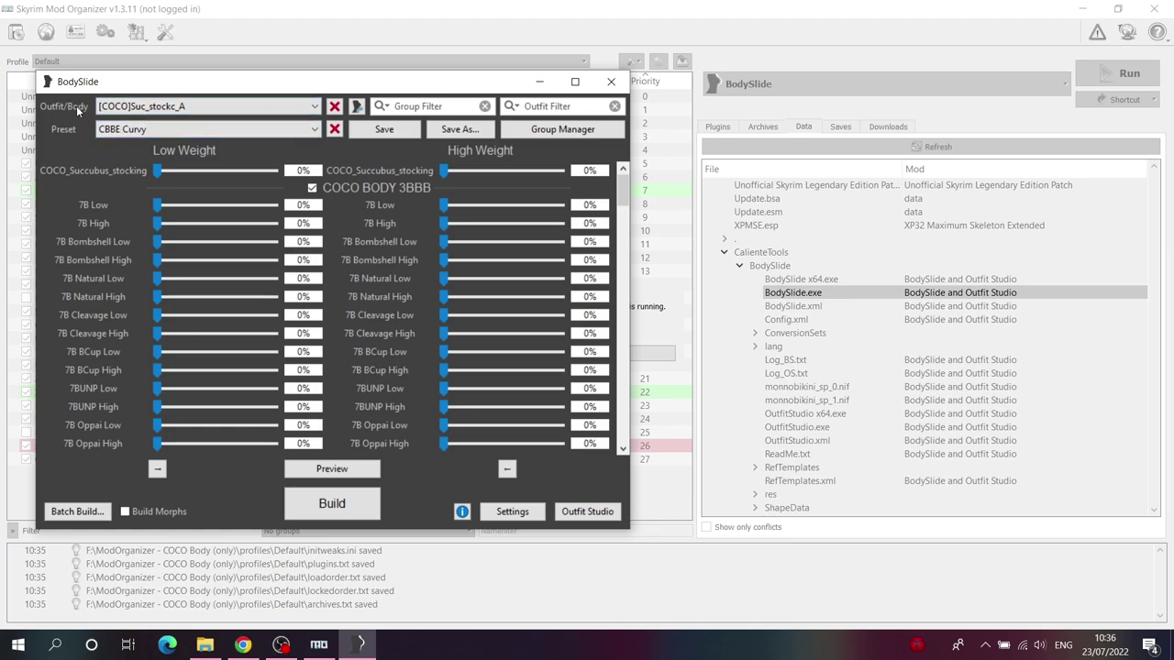
Step: Look through the full list of available outfits and bodies without changing the current one
left_click(165, 106)
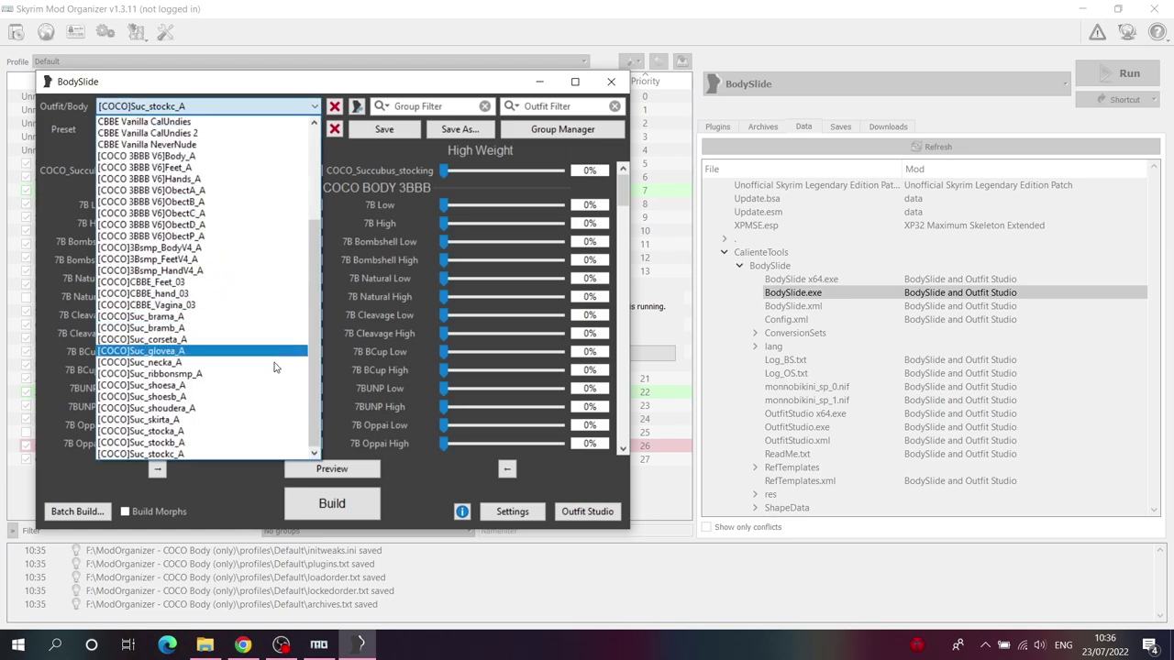
left_click_drag(316, 280, 328, 187)
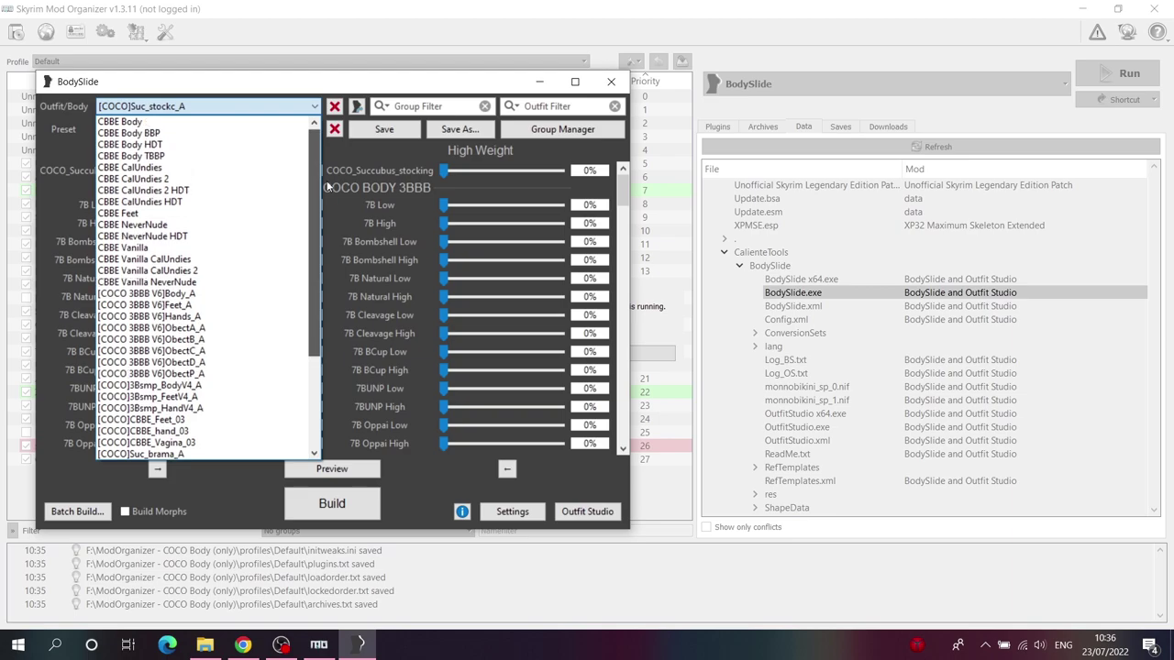
left_click(347, 89)
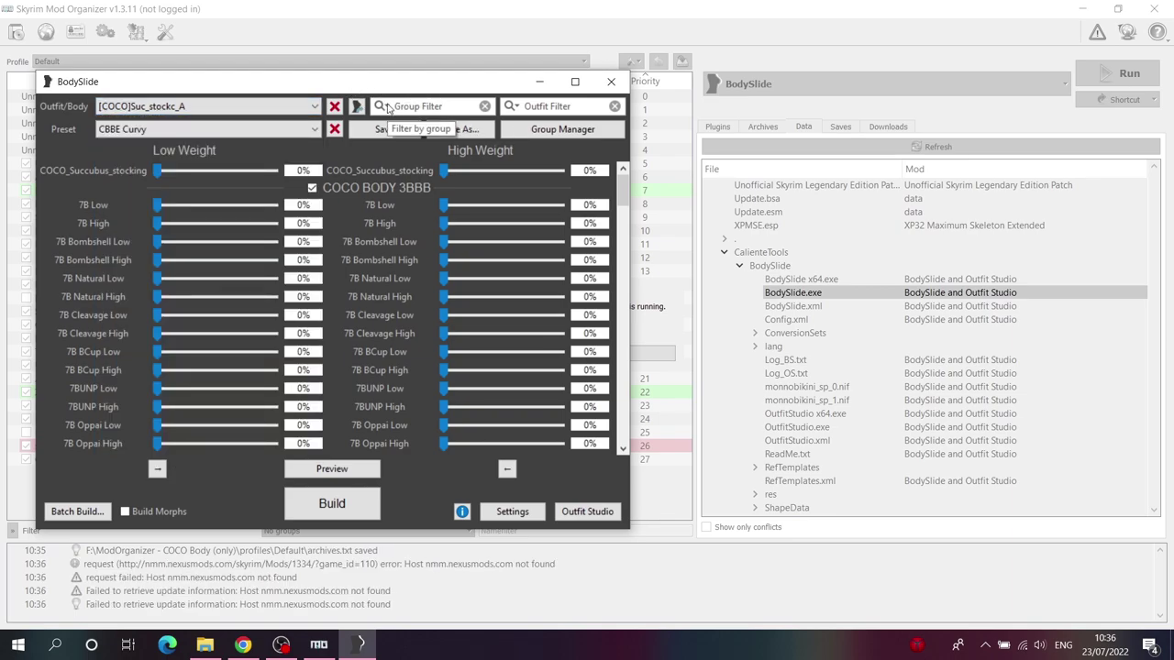
Step: Filter the outfit list to the COCO CBBE 3BBB group
left_click(389, 109)
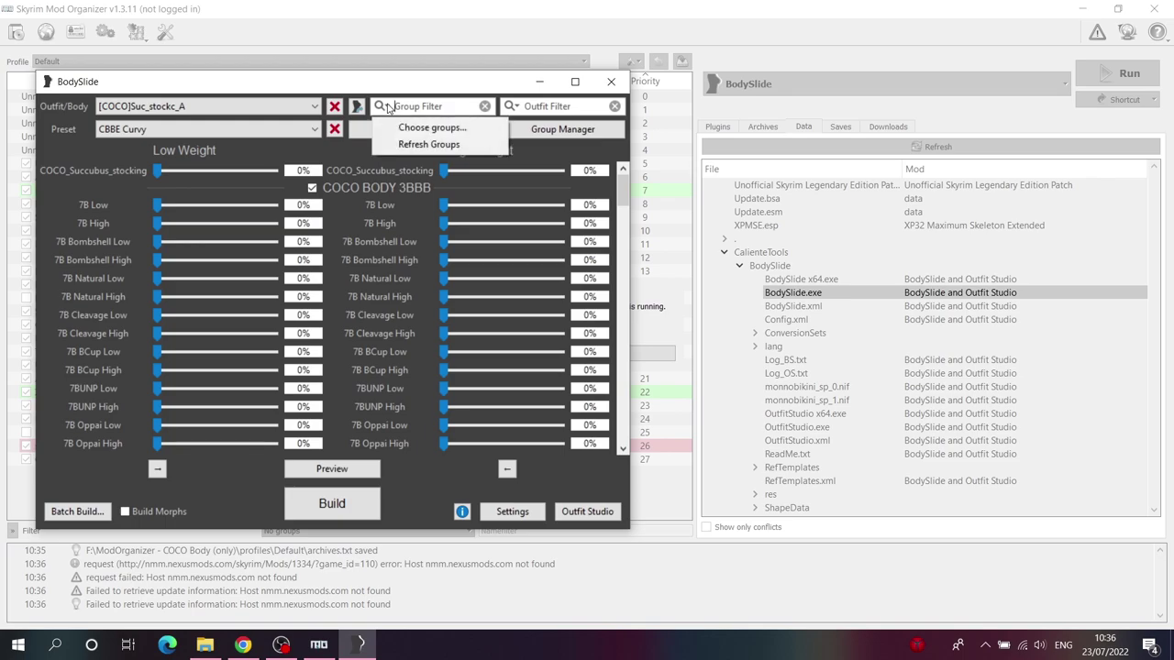
left_click(406, 127)
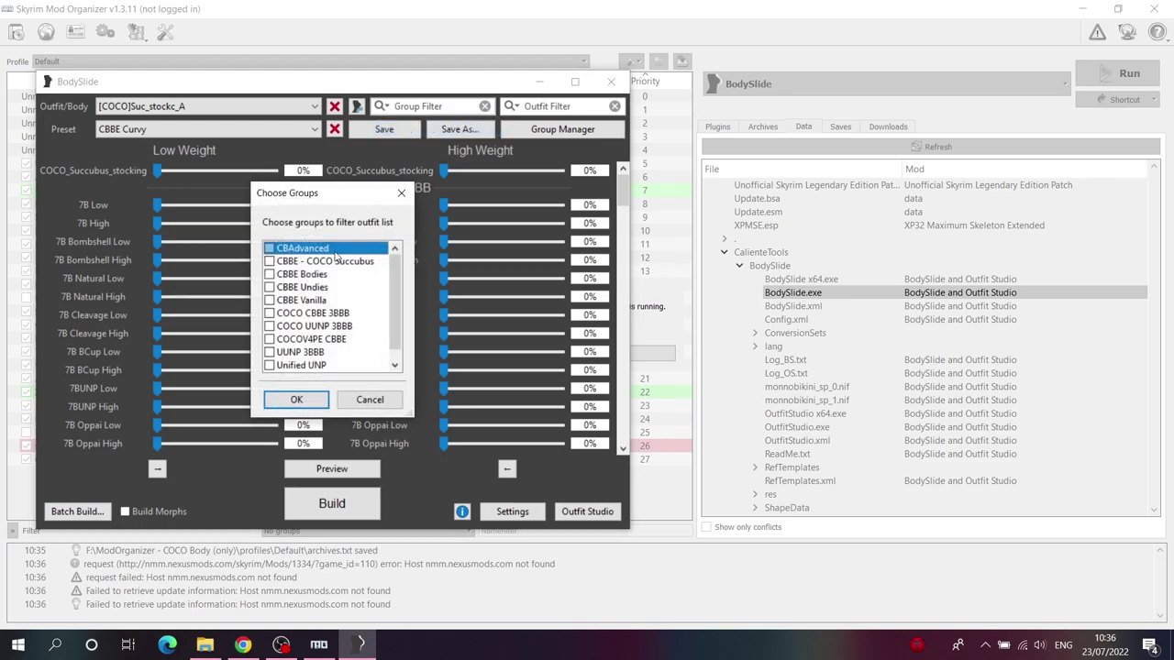
left_click(333, 313)
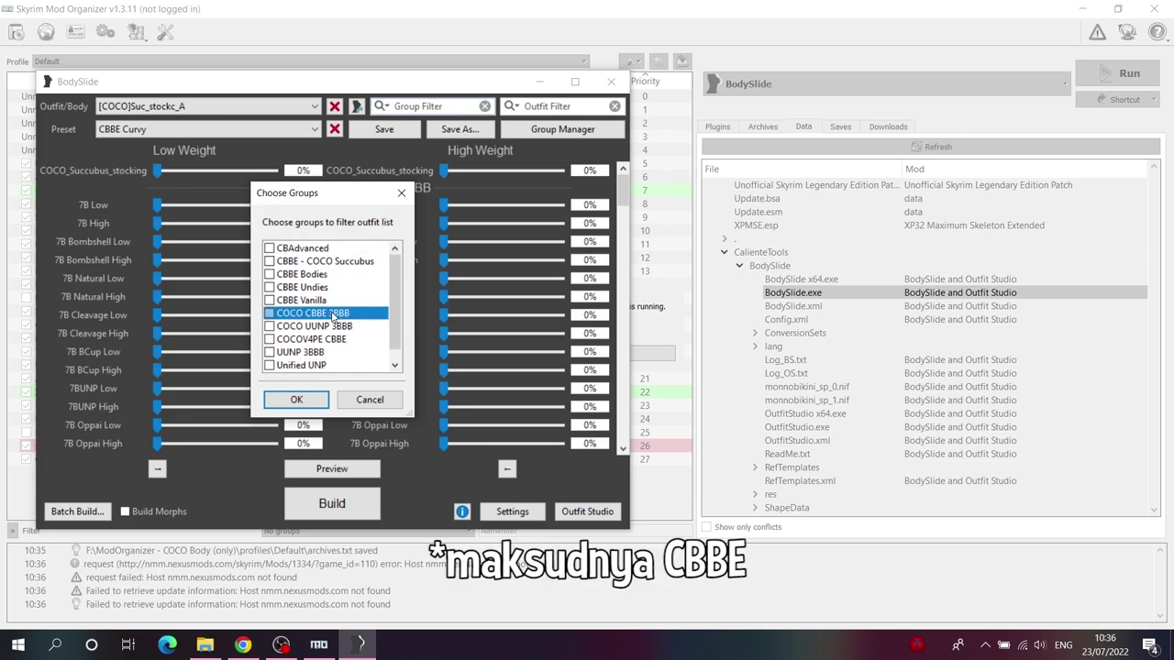
left_click(269, 313)
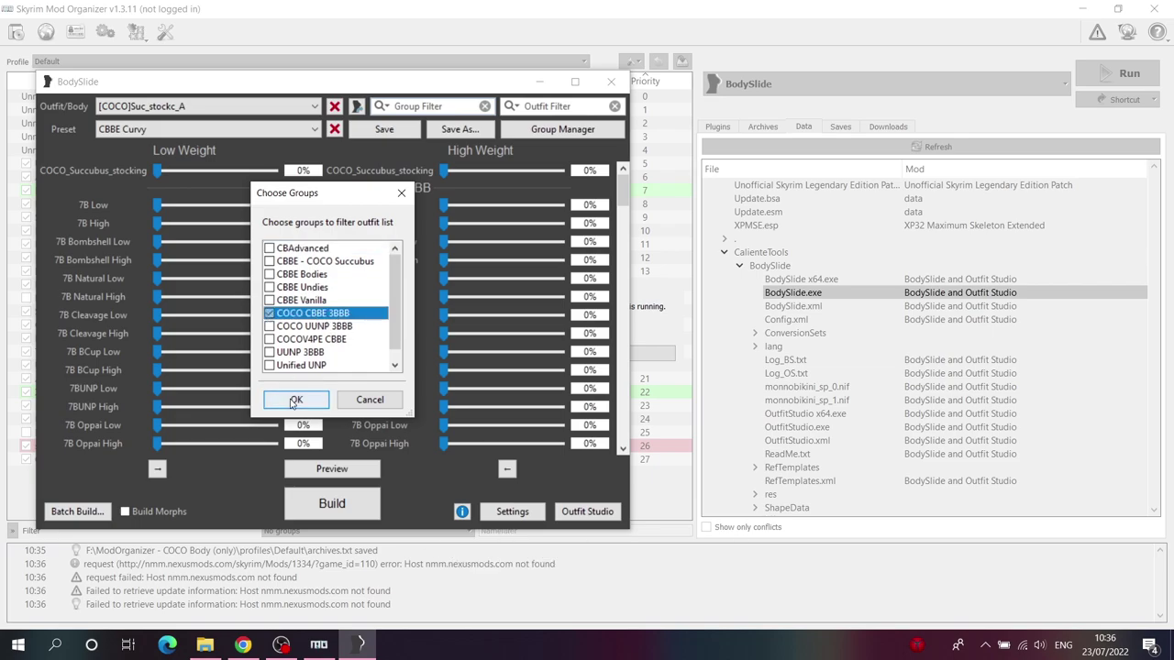
left_click(293, 394)
Step: Choose [COCO 3BBB V6]Body_A as the outfit/body
left_click(202, 108)
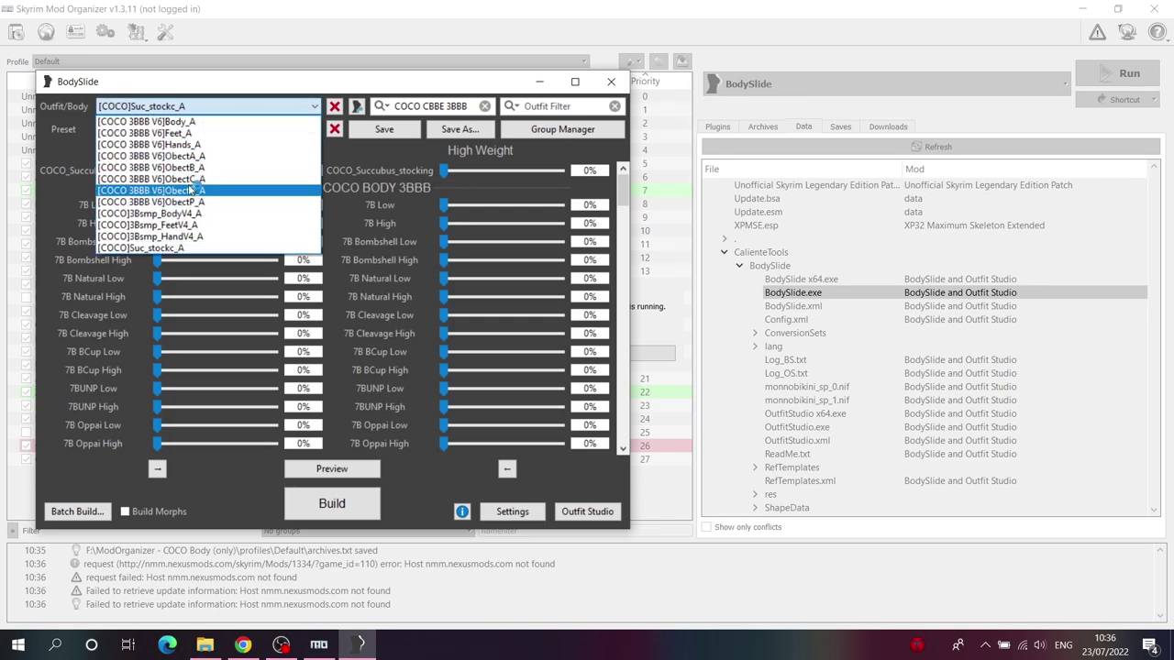
left_click(186, 125)
left_click(184, 126)
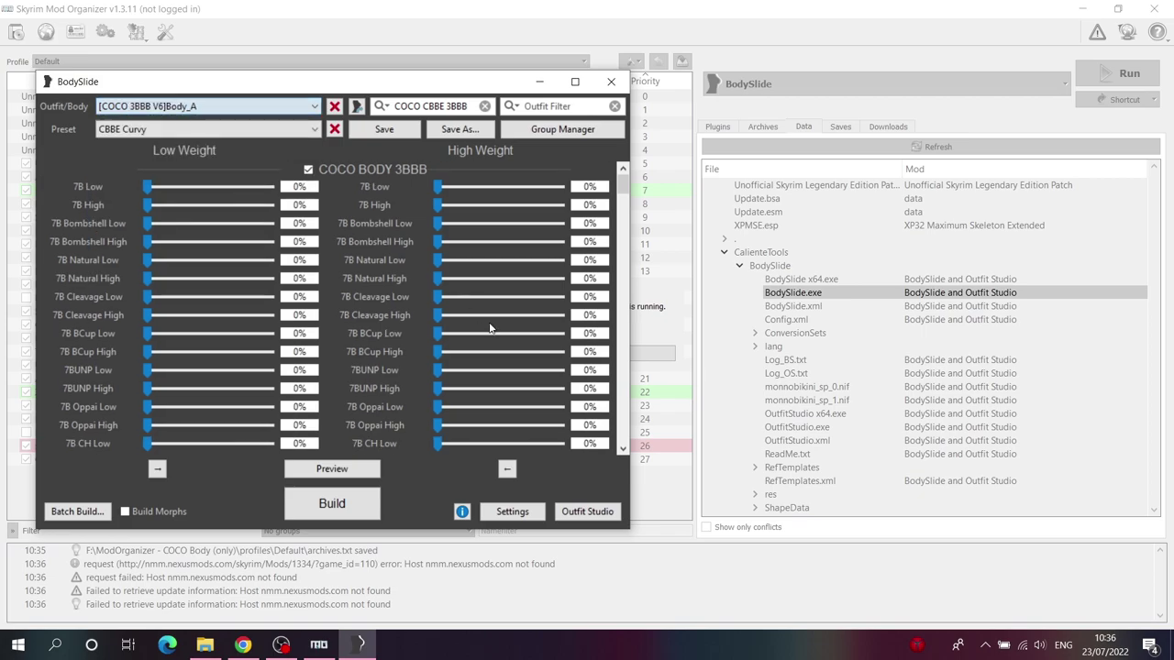
Step: Open the body preview and apply the COCO - 7B Natural preset
left_click(347, 473)
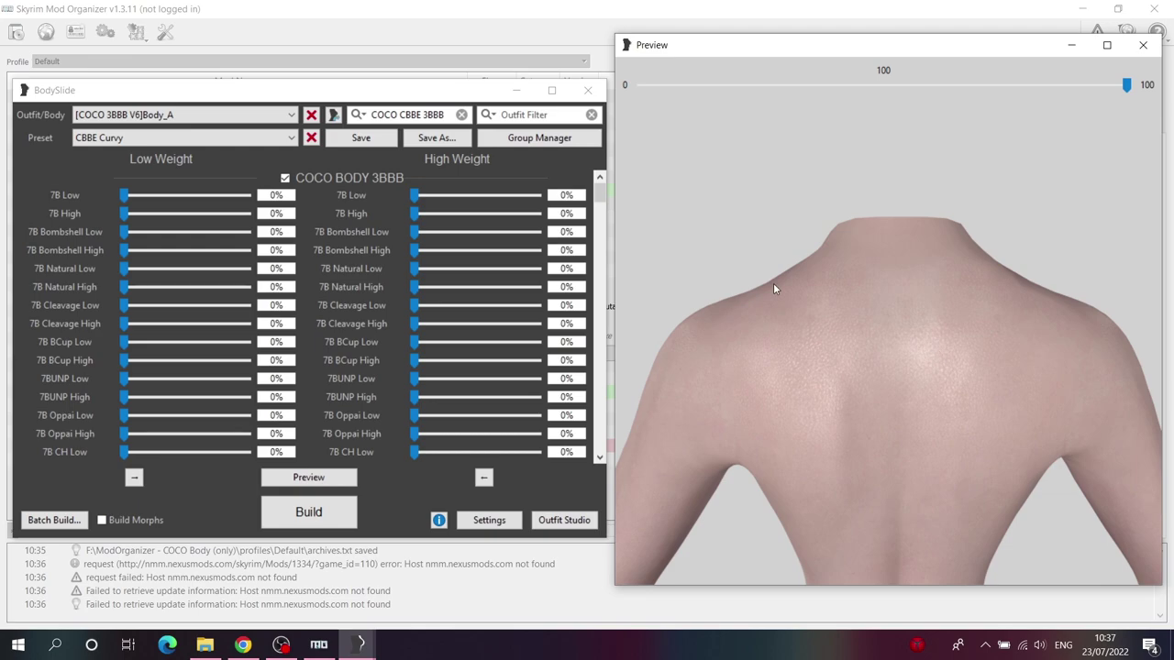
left_click(255, 138)
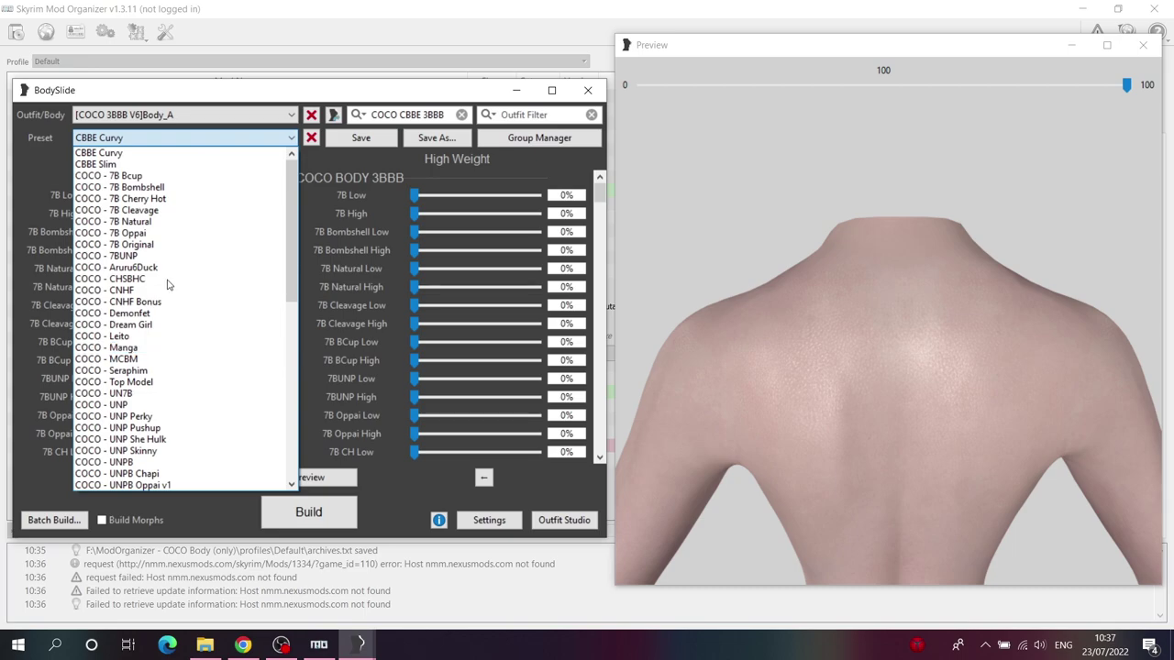
scroll(193, 331, "down", 2)
scroll(191, 330, "down", 1)
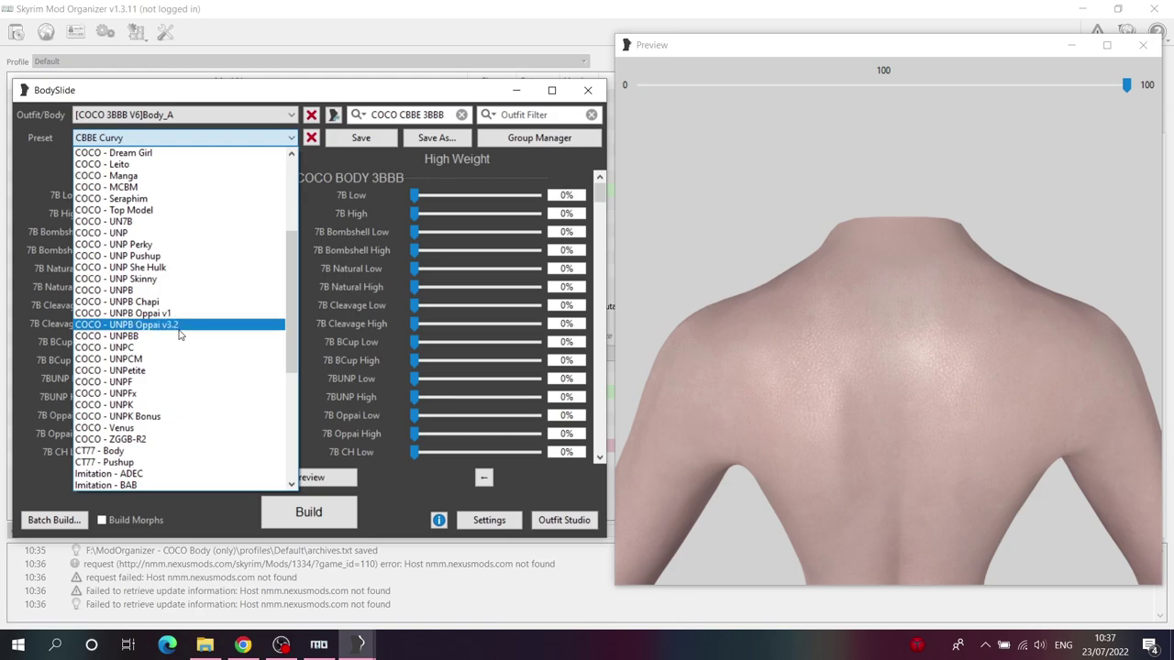
scroll(181, 337, "up", 5)
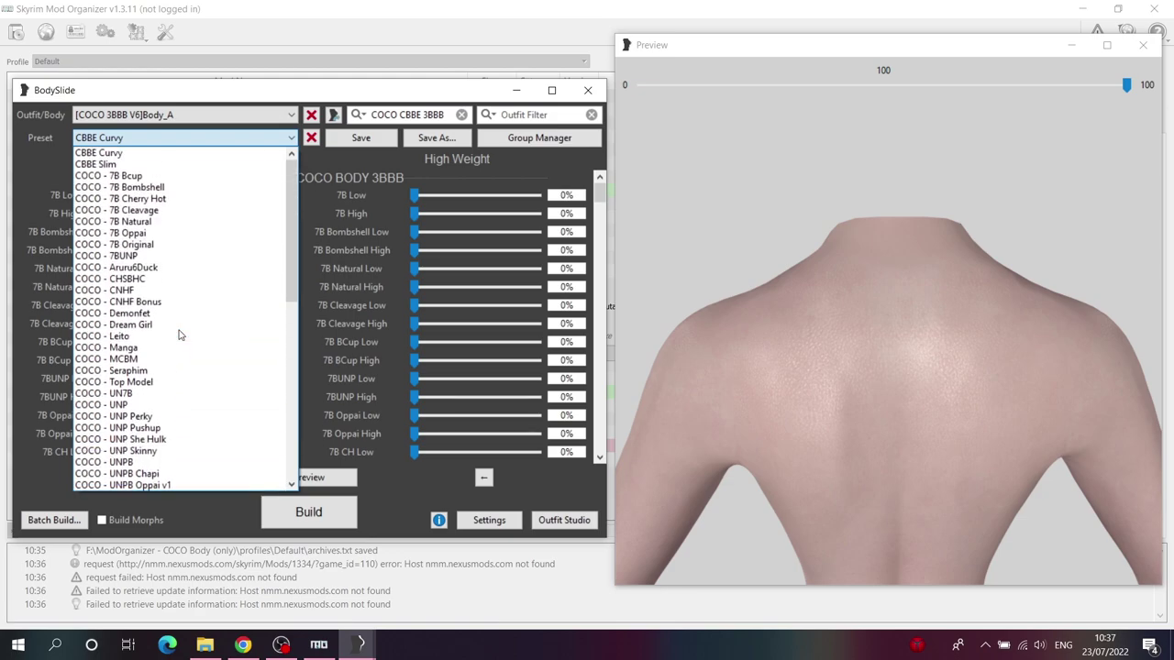
left_click(153, 226)
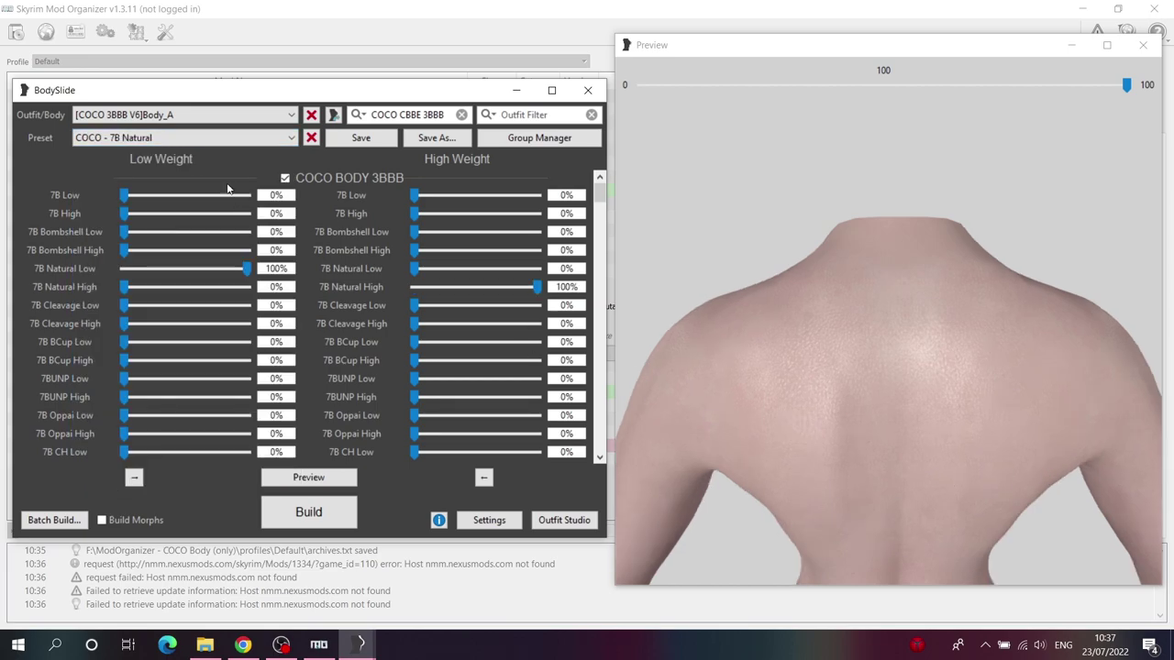
Step: Try the COCO - 7B Original and COCO - Seraphim presets, and return to COCO - 7B Natural
left_click(197, 137)
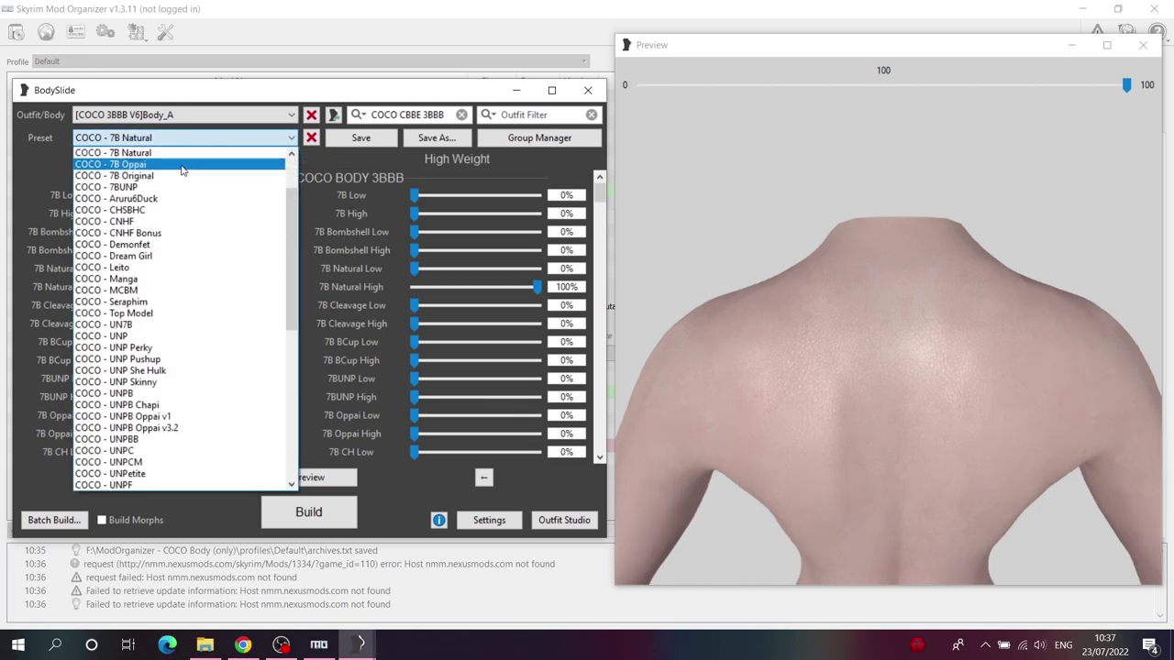
left_click(181, 175)
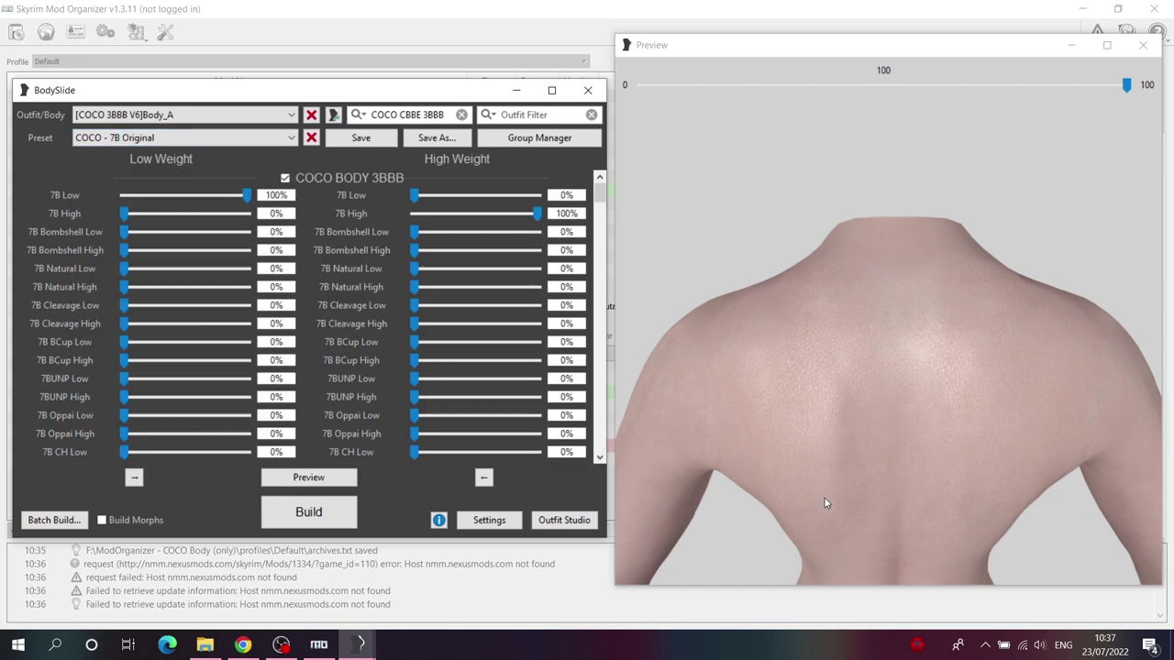
left_click(222, 137)
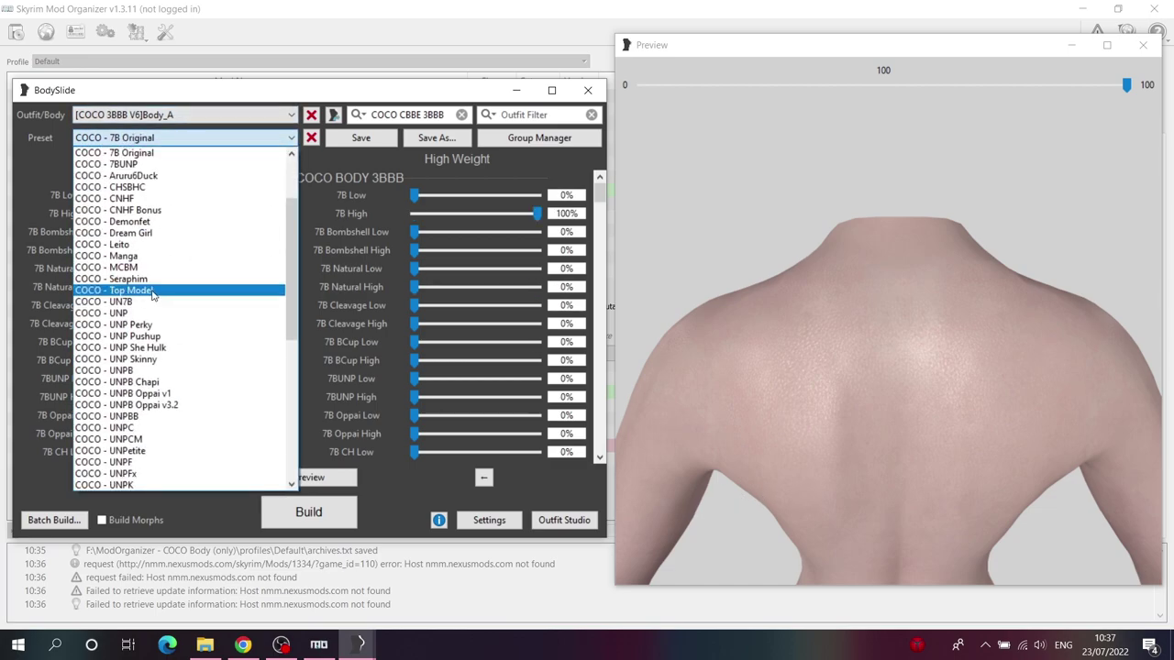
left_click(147, 280)
left_click(196, 138)
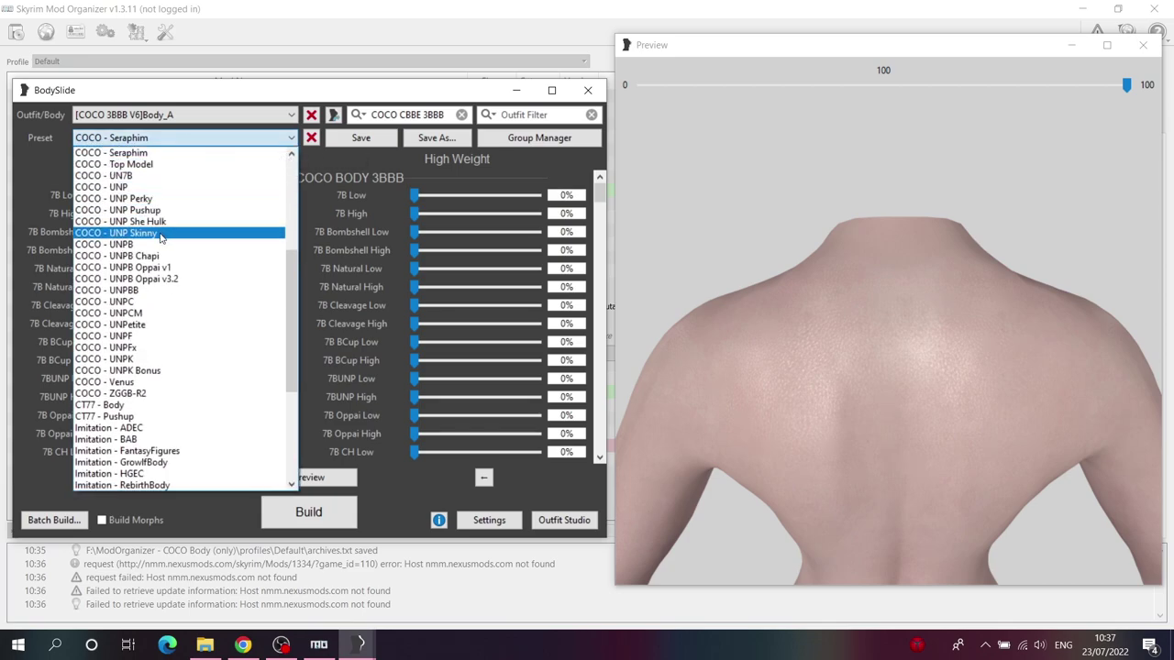
scroll(160, 239, "up", 6)
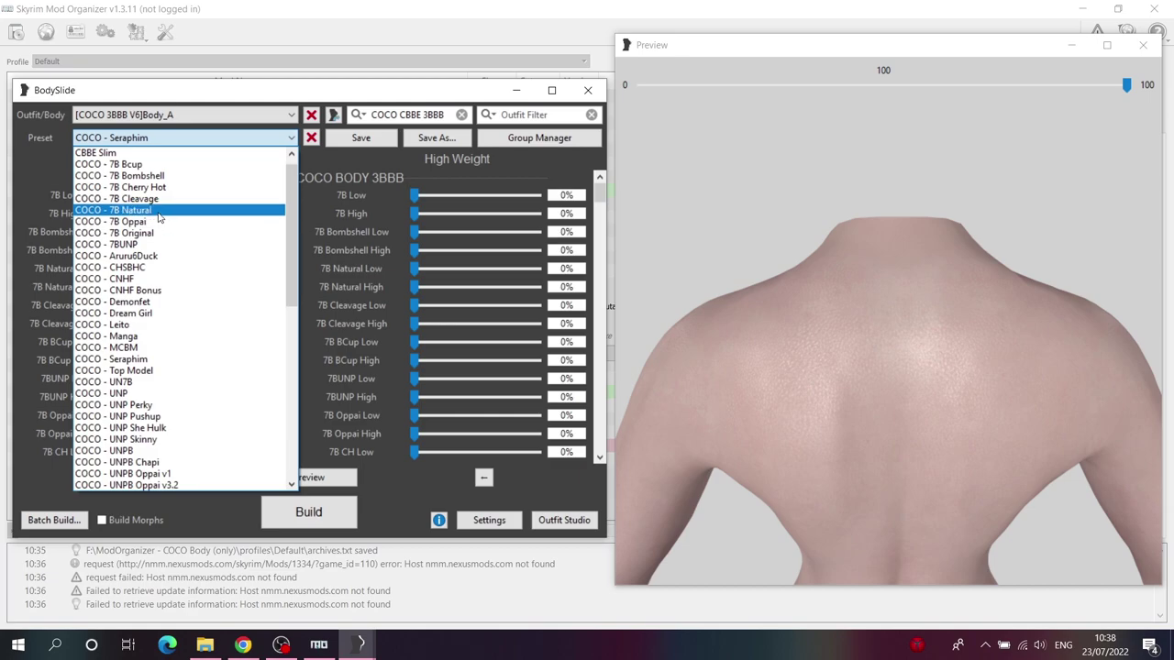
left_click(160, 211)
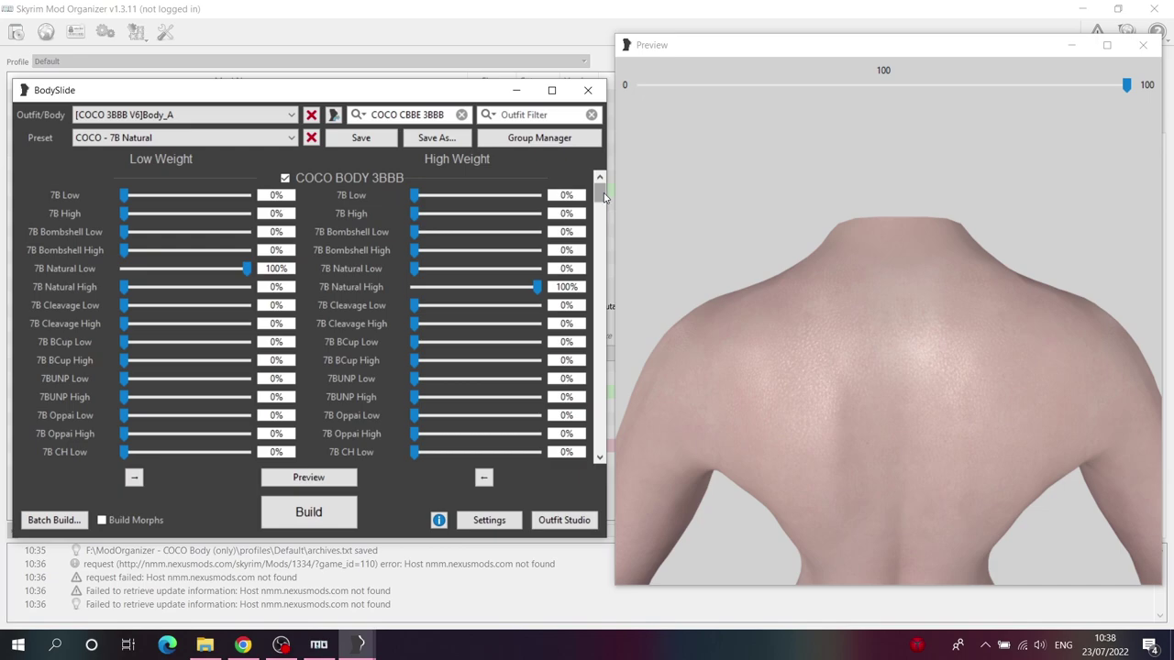
Step: Look through the body shape sliders and the filtered outfit list without changing the current outfit
left_click_drag(604, 197, 589, 367)
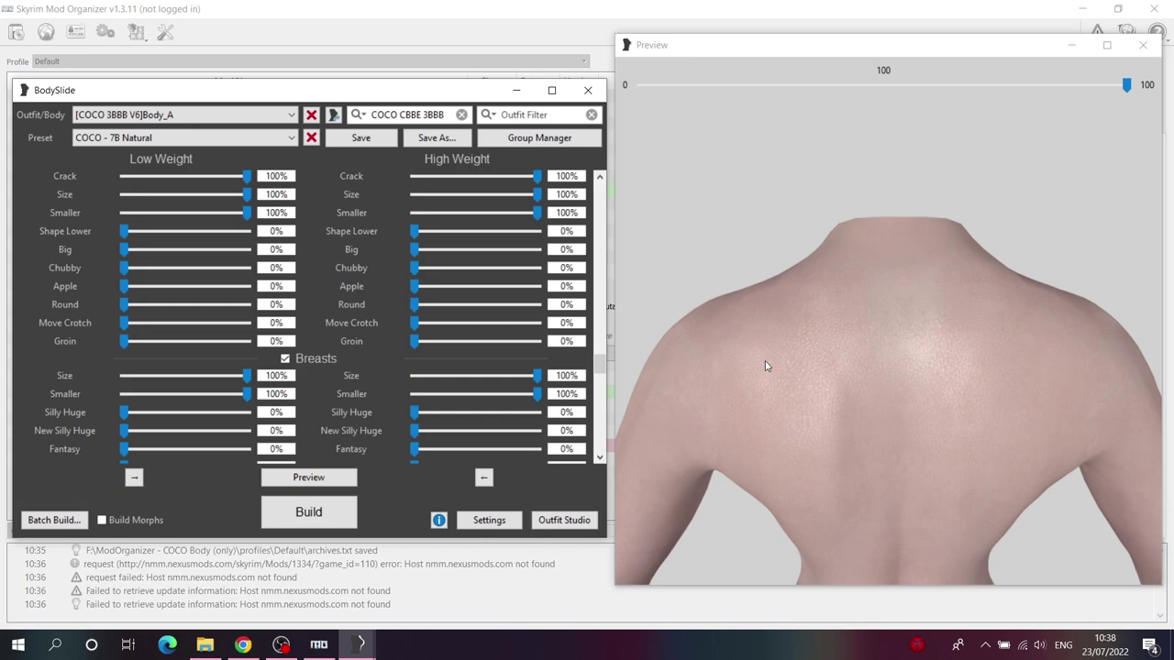
left_click(279, 121)
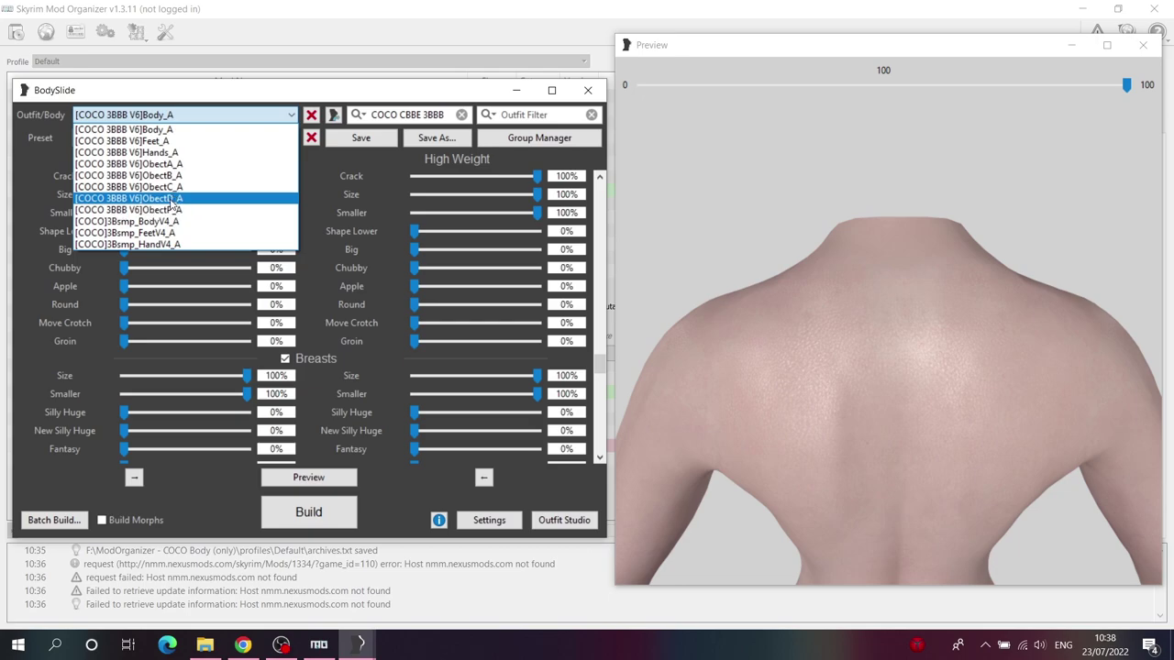
left_click(347, 255)
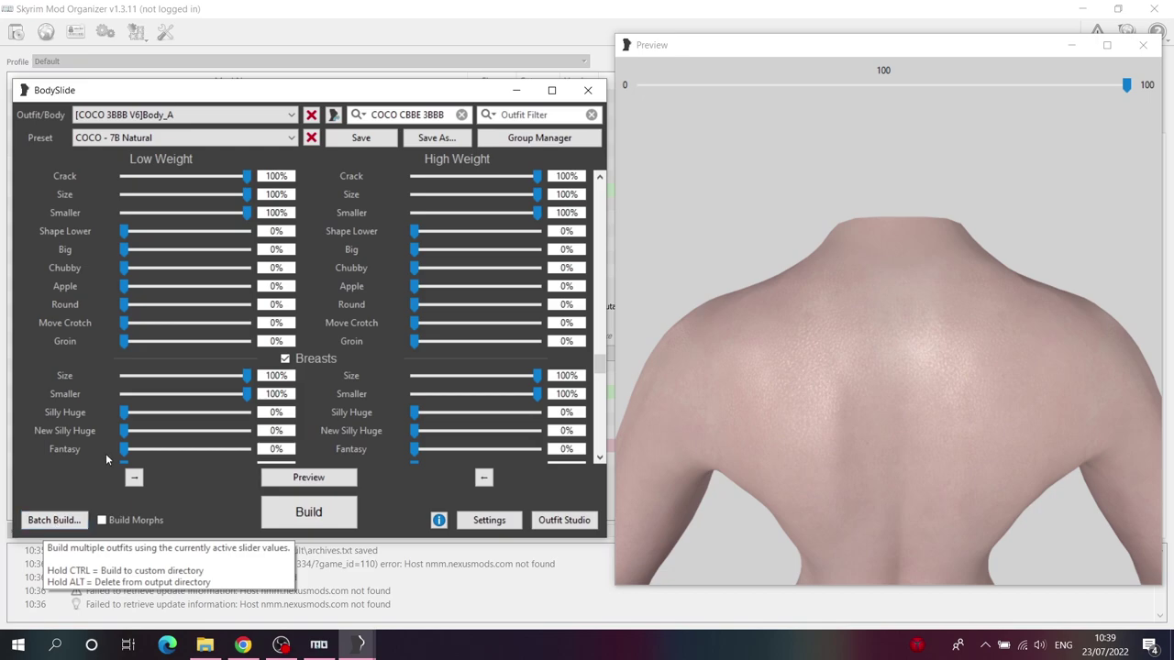
Step: Start a batch build and exclude the 3Bsmp_BodyV4_A, 3Bsmp_FeetV4_A and 3Bsmp_HandV4_A sets
left_click(55, 521)
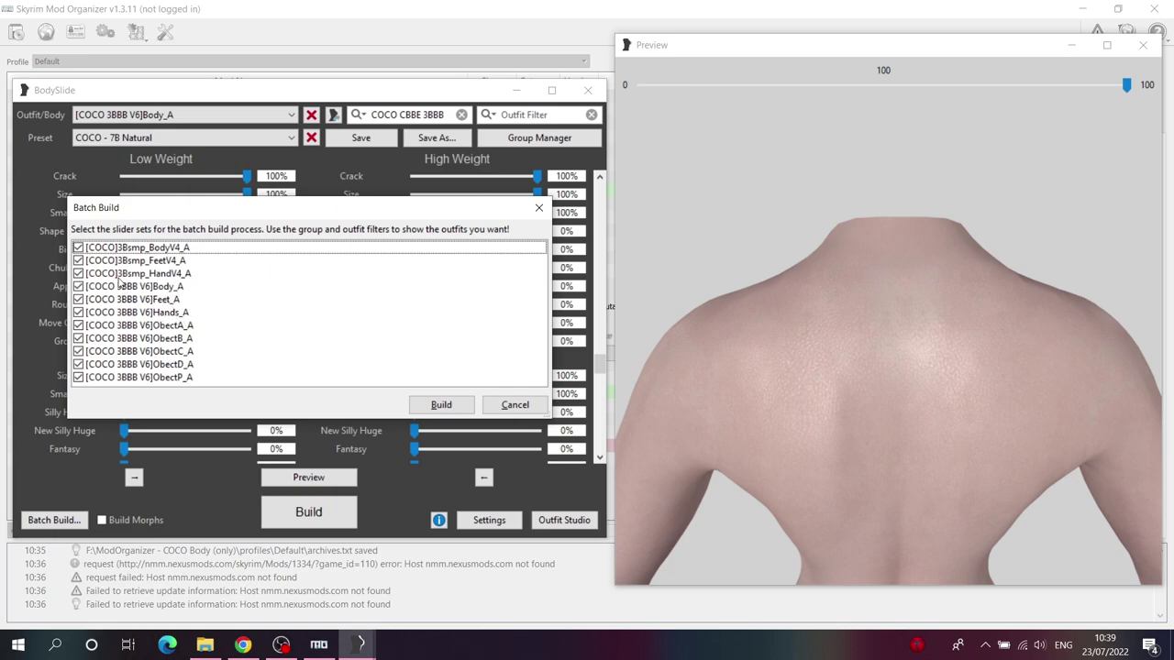
left_click(79, 274)
left_click(79, 260)
left_click(79, 247)
Step: Exclude the ObectA, ObectB, ObectC, ObectD and ObectP sets, keeping only the COCO 3BBB V6 body, feet and hands
left_click(79, 325)
left_click(79, 351)
left_click(79, 364)
left_click(79, 377)
left_click(78, 325)
left_click(79, 338)
left_click(78, 351)
left_click(78, 364)
left_click(79, 364)
left_click(79, 351)
left_click(79, 339)
left_click(79, 326)
left_click(79, 313)
left_click(78, 313)
Step: Start the build to a custom directory and browse to the mods folder of ModOrganizer - COCO Body (only) on drive F
left_click(449, 407)
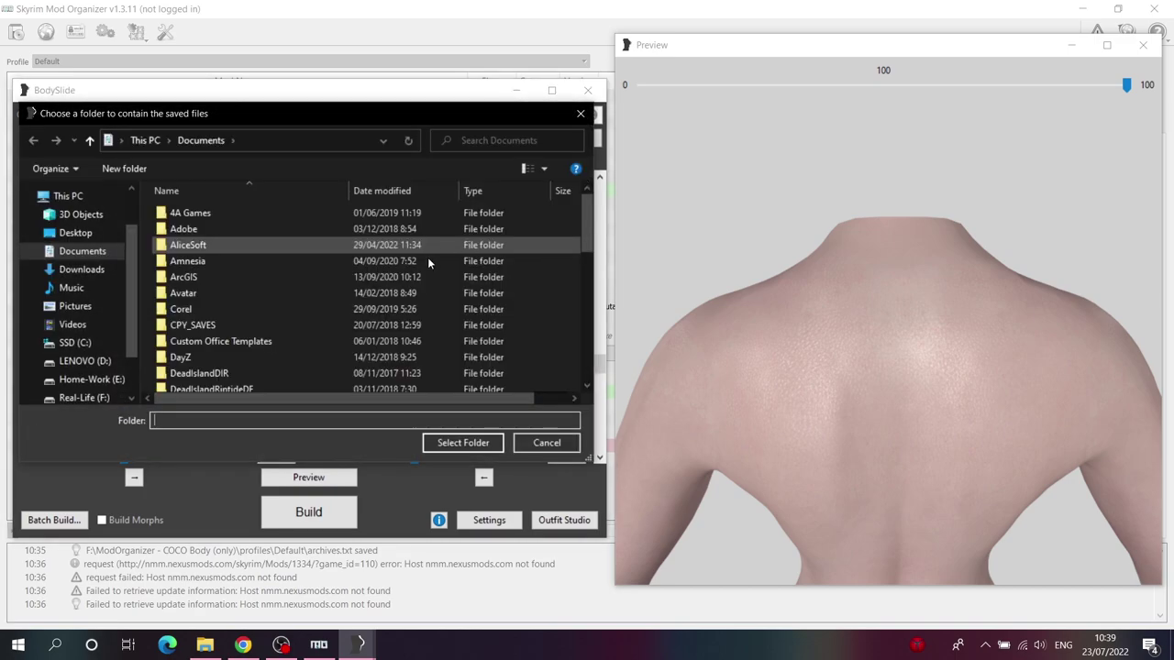
scroll(92, 303, "down", 2)
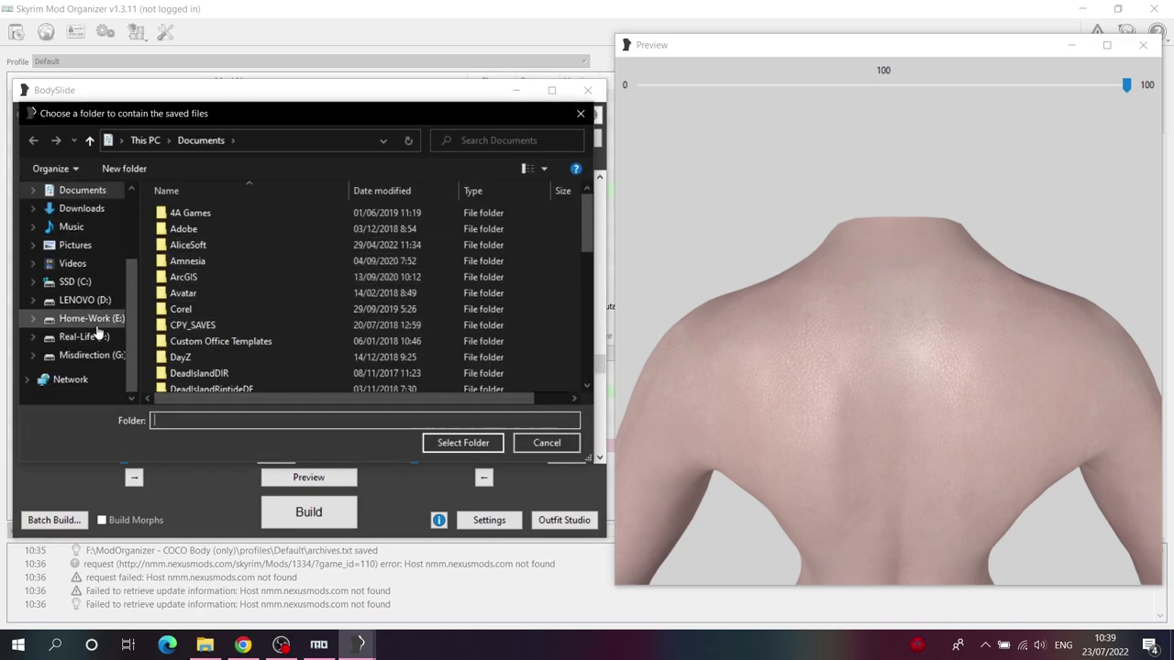
left_click(85, 337)
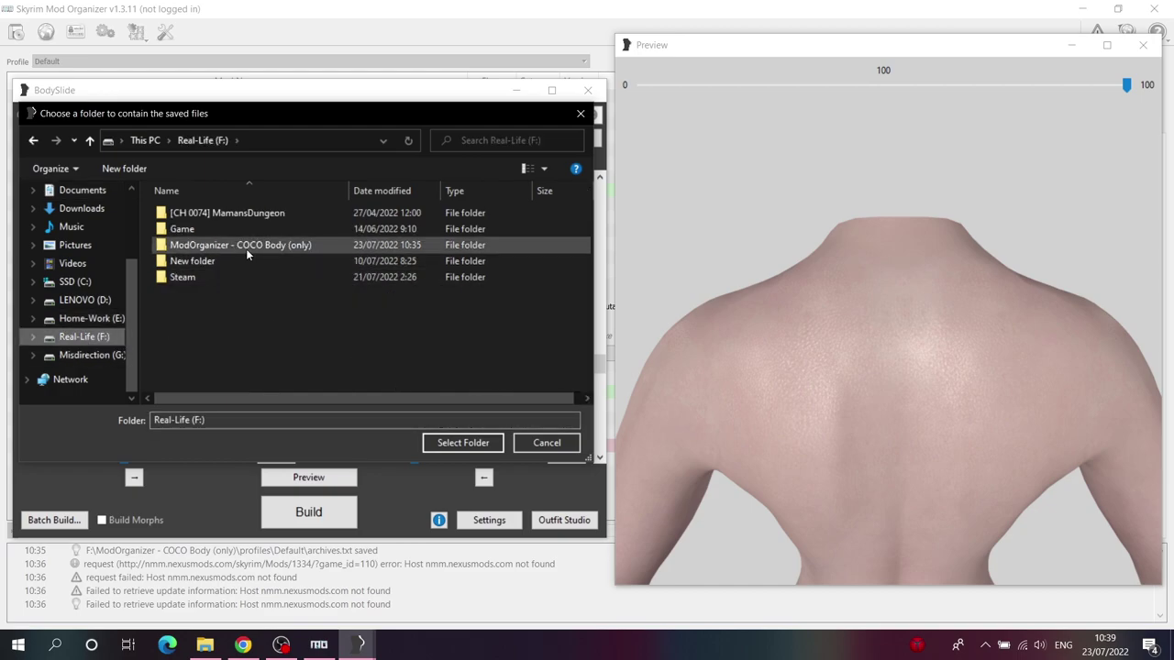
double_click(245, 249)
left_click(236, 298)
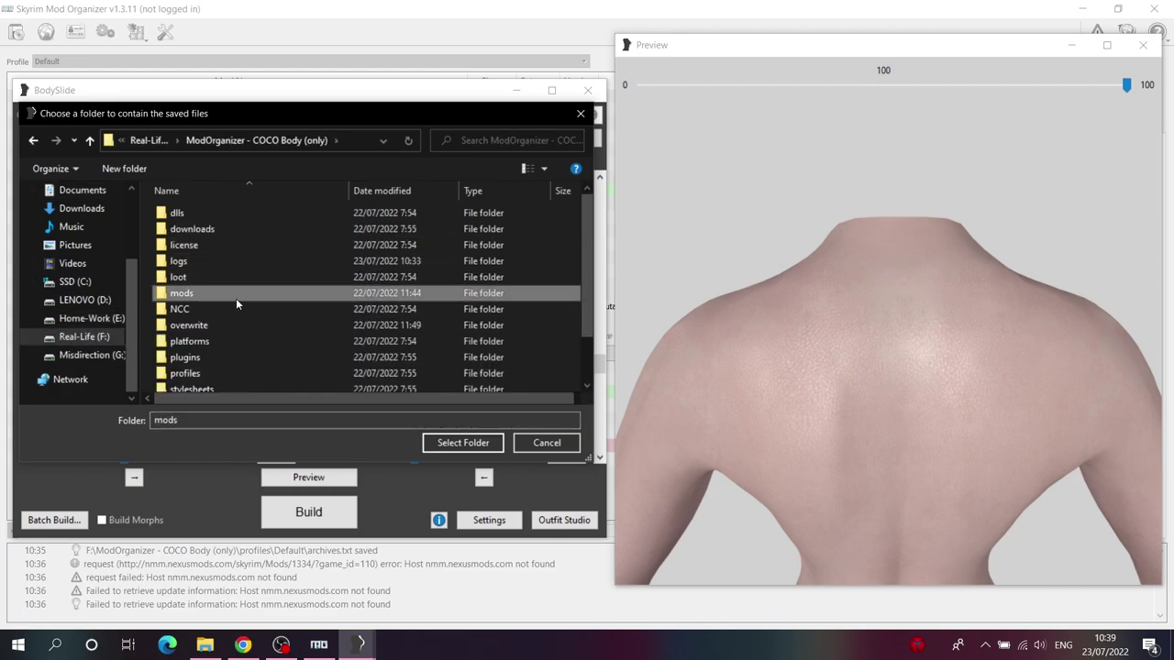
double_click(236, 298)
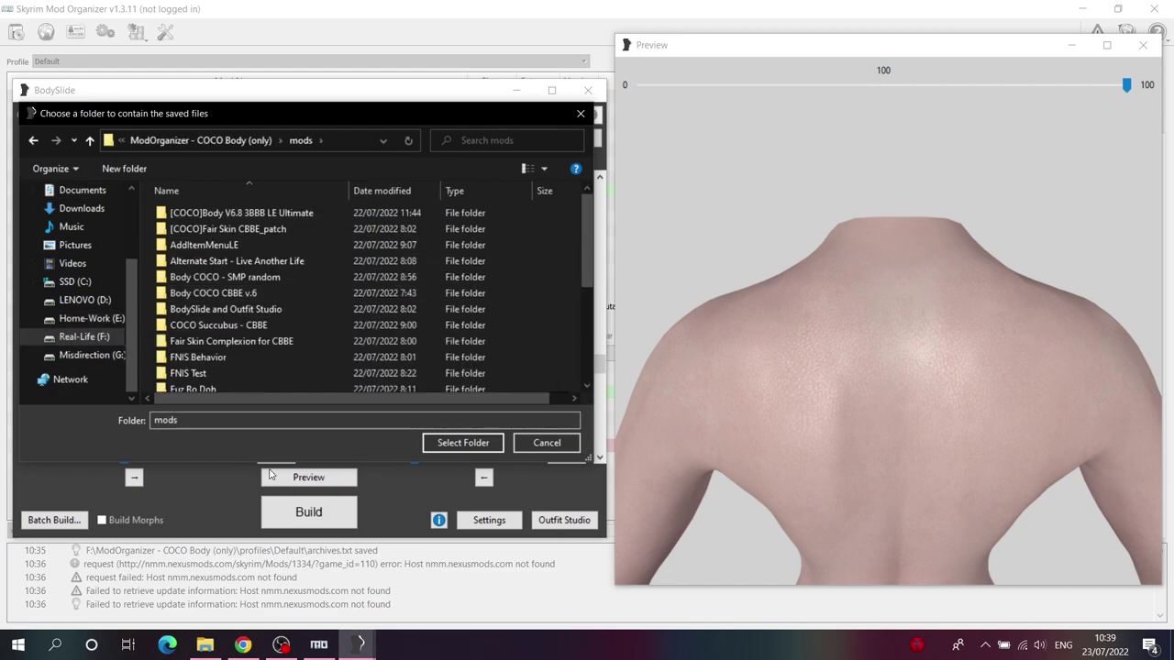
double_click(200, 423)
type("Body SMP - Batch")
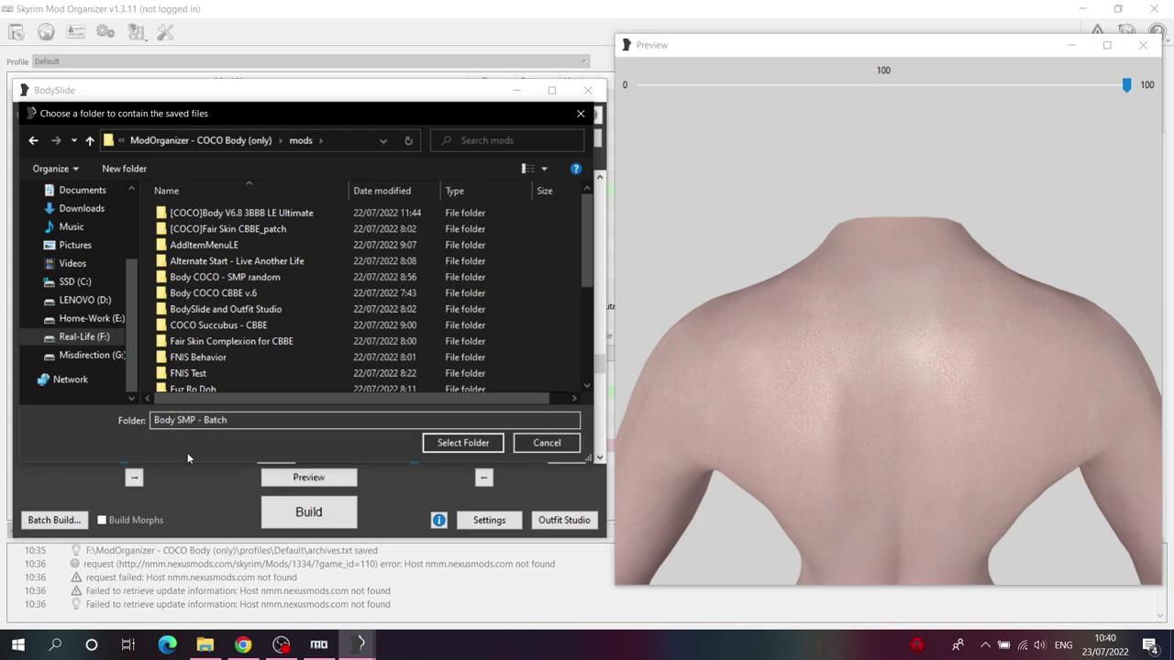
double_click(184, 420)
type("PE")
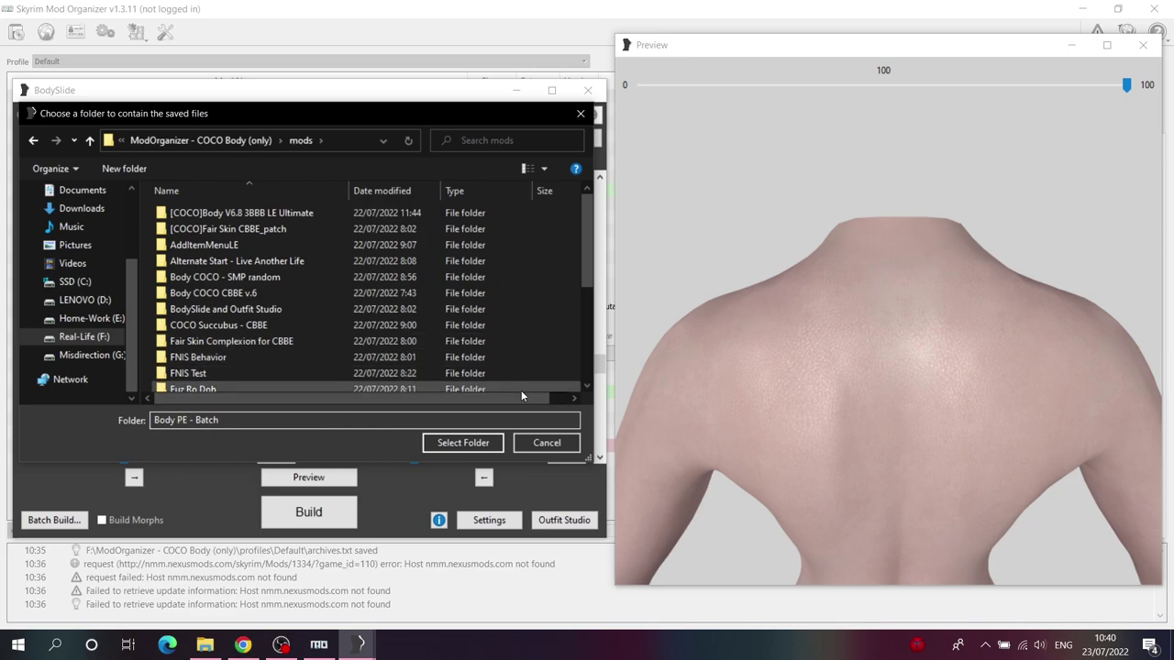
Step: Create a folder named Body PE - Batch inside mods and build the selected sets into it
right_click(150, 274)
left_click(311, 435)
type("B")
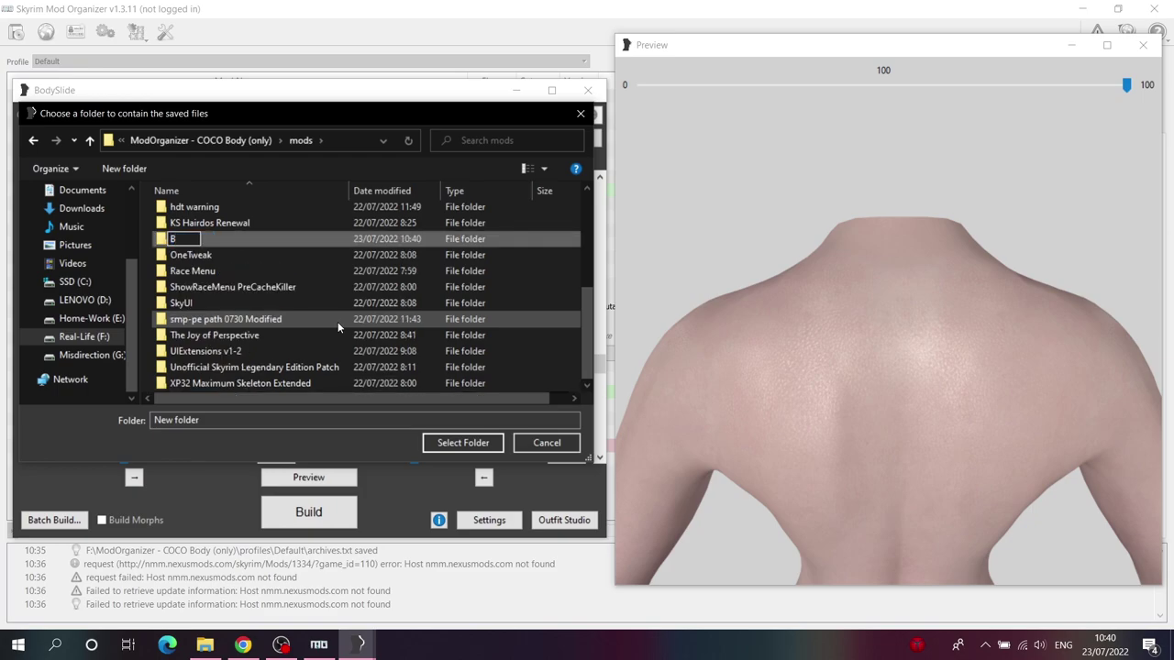
type("ody PE - Batch")
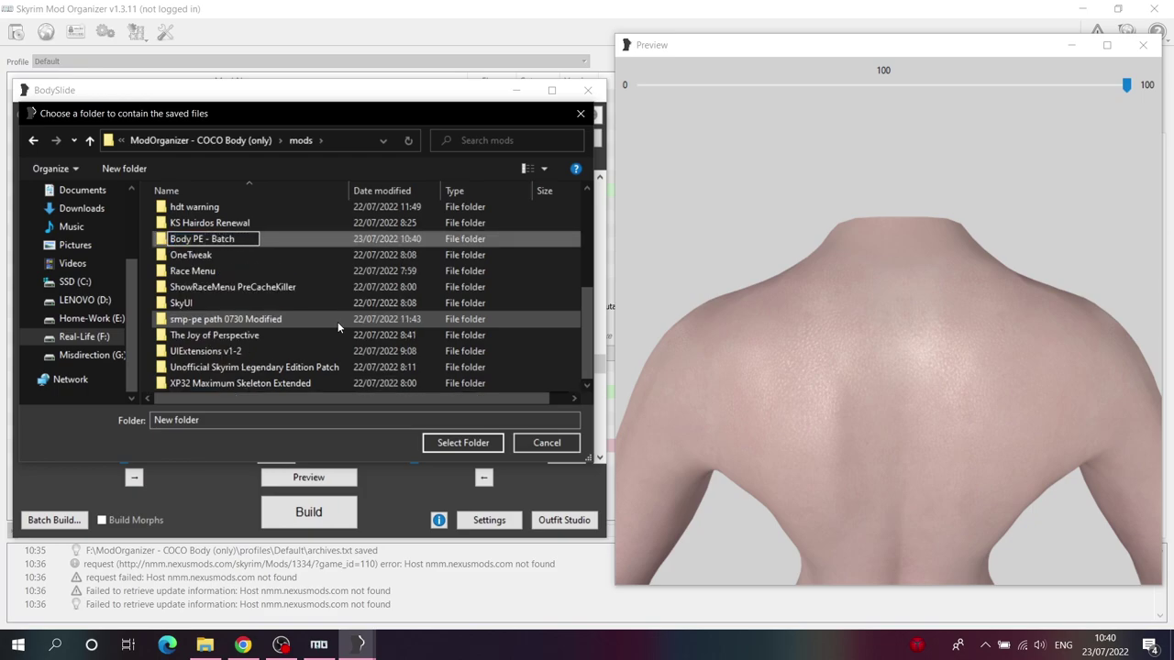
key("Return")
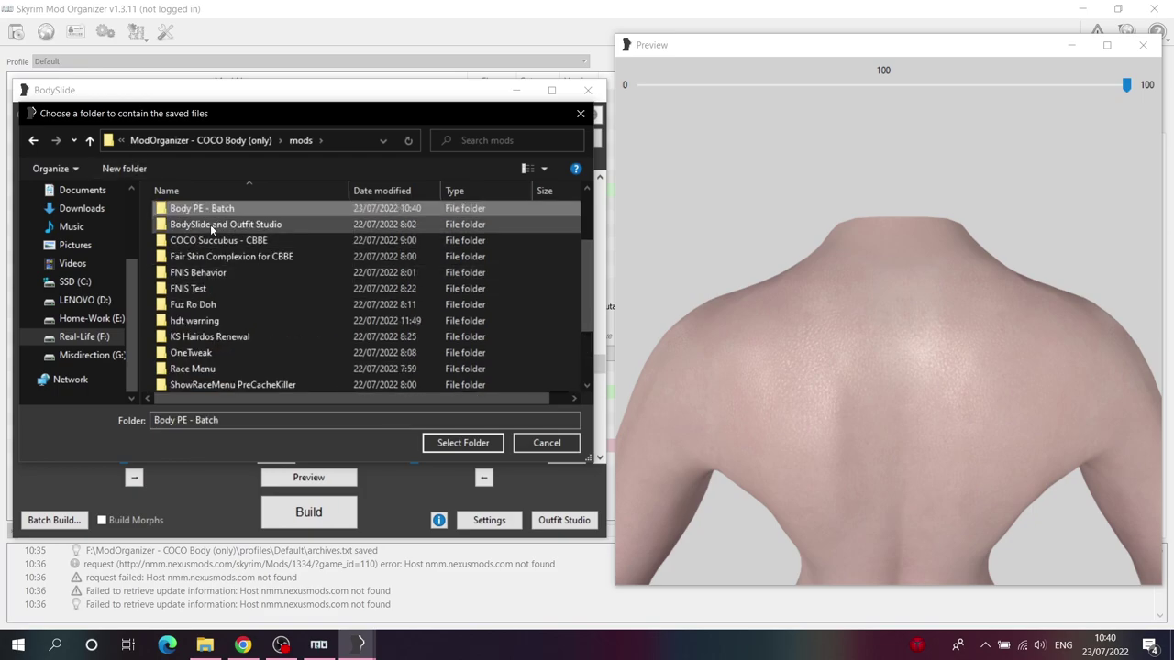
left_click(466, 443)
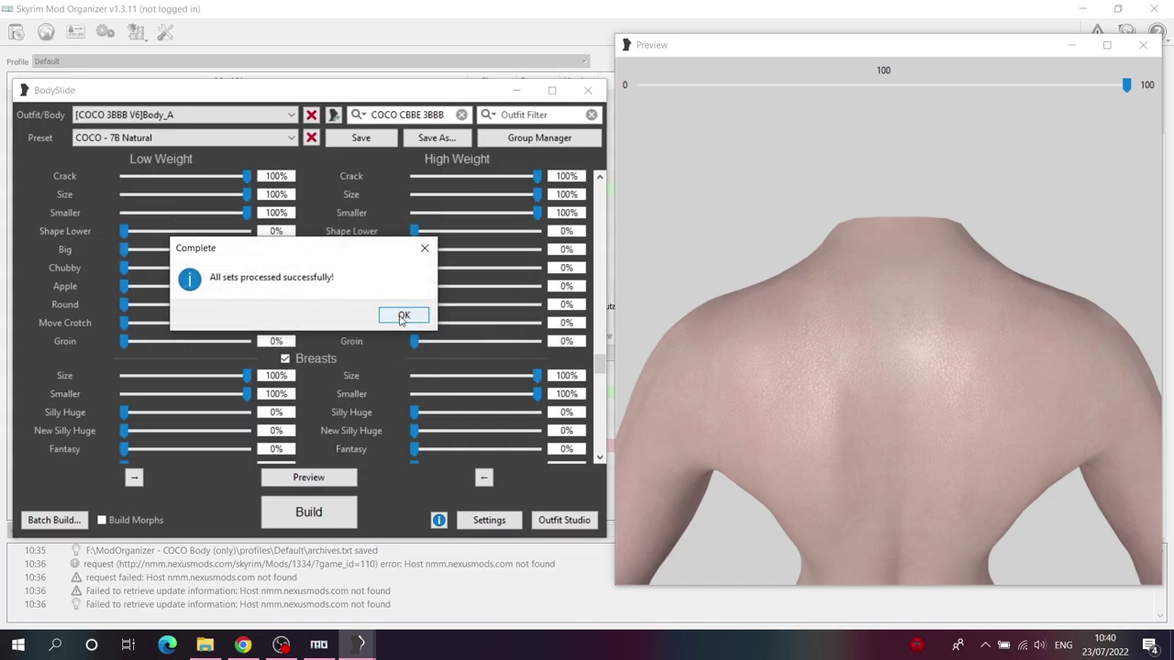
left_click(401, 319)
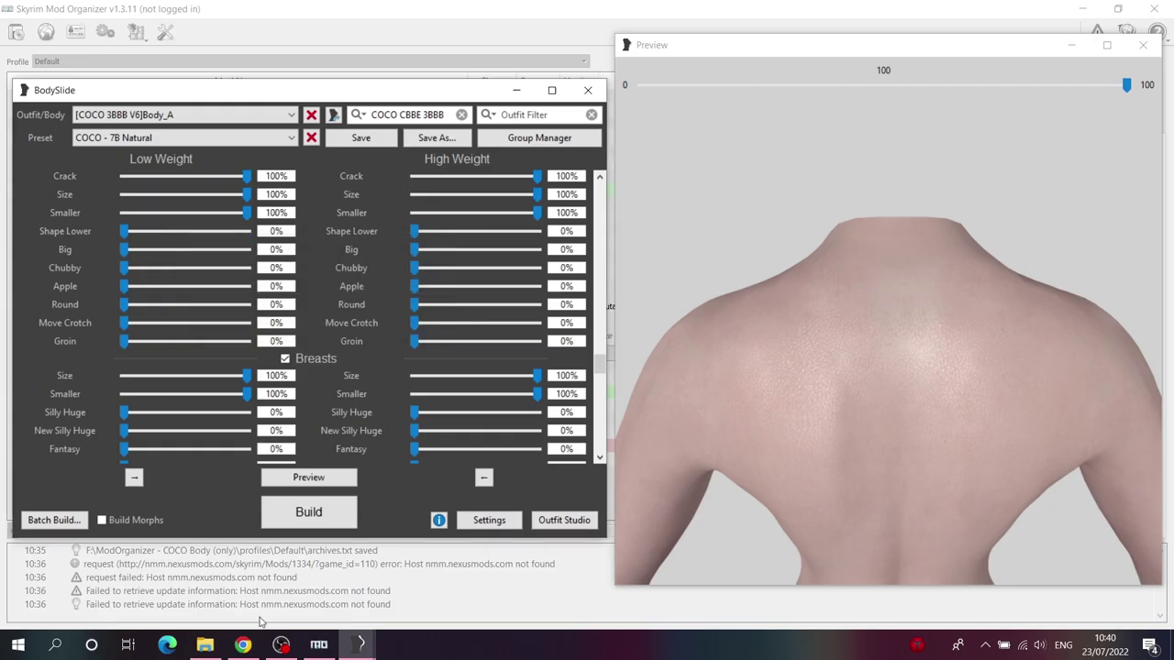
Step: Switch to File Explorer and check the built files in the character assets folder of the Body PE - Batch mod
left_click(204, 645)
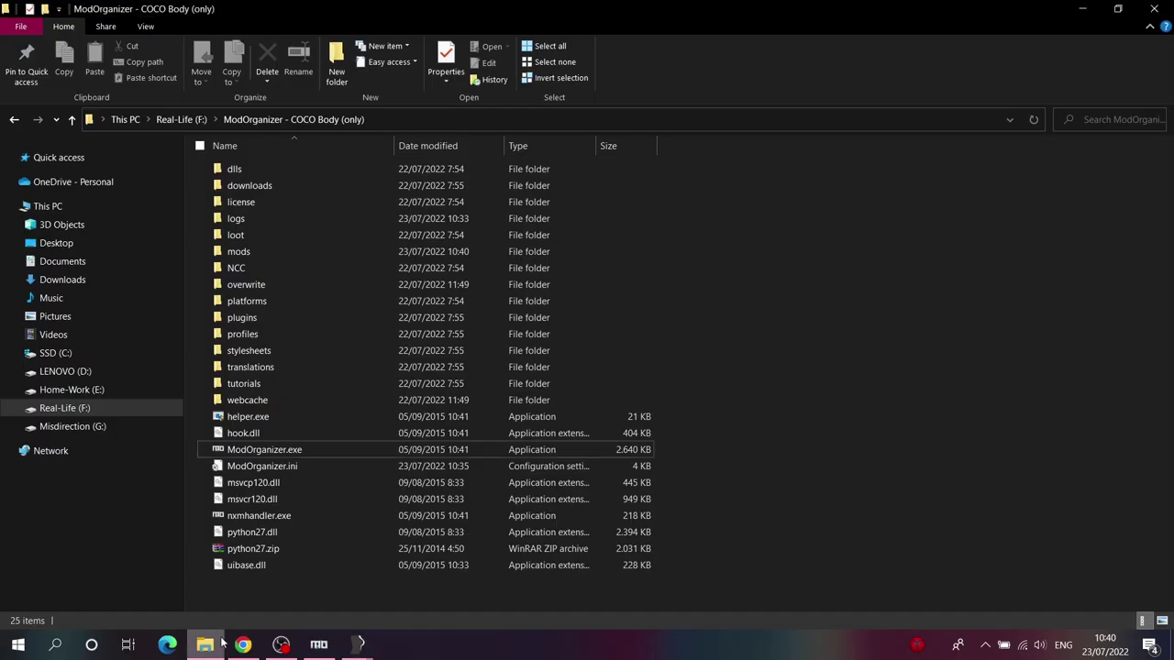
double_click(270, 250)
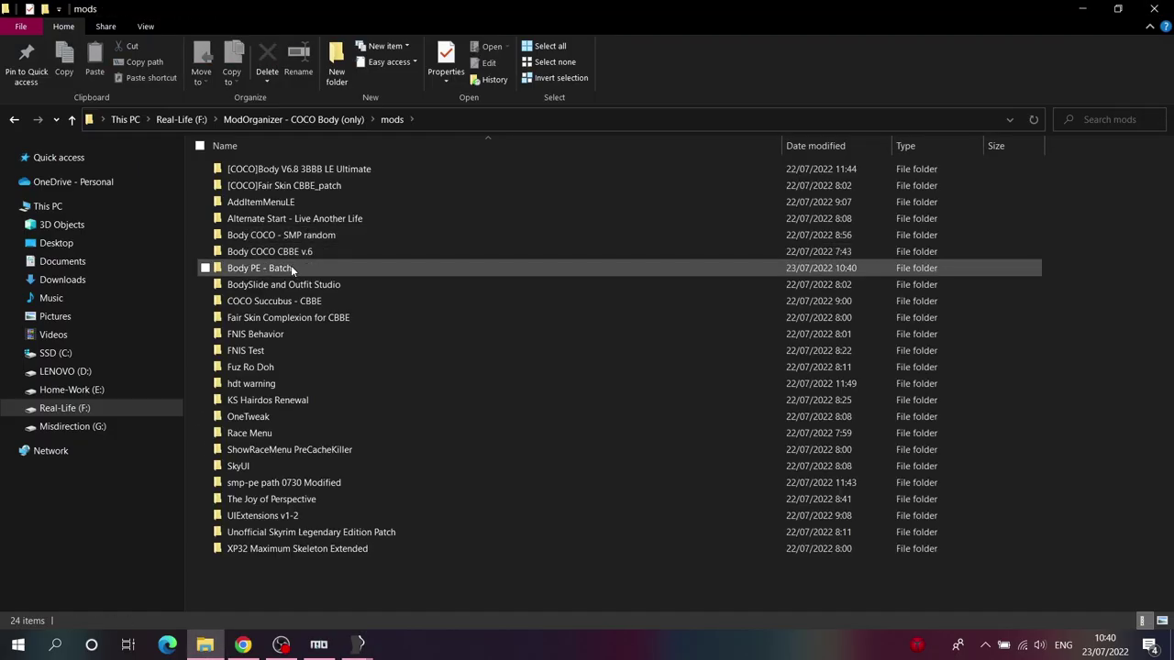
double_click(263, 267)
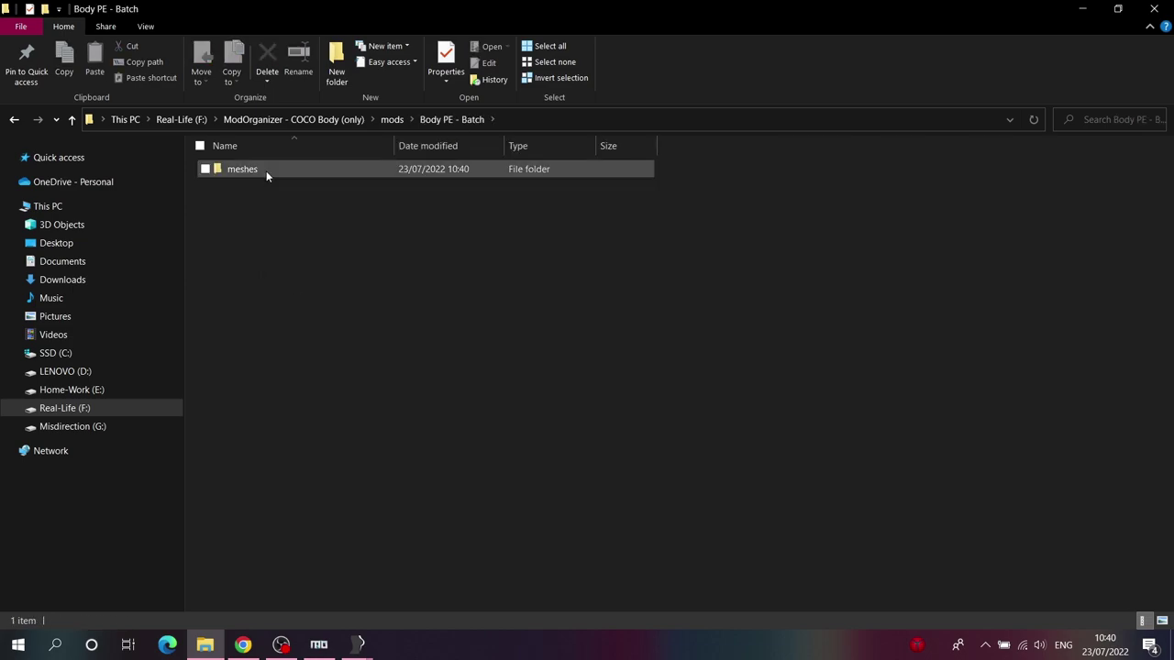
double_click(297, 170)
double_click(297, 170)
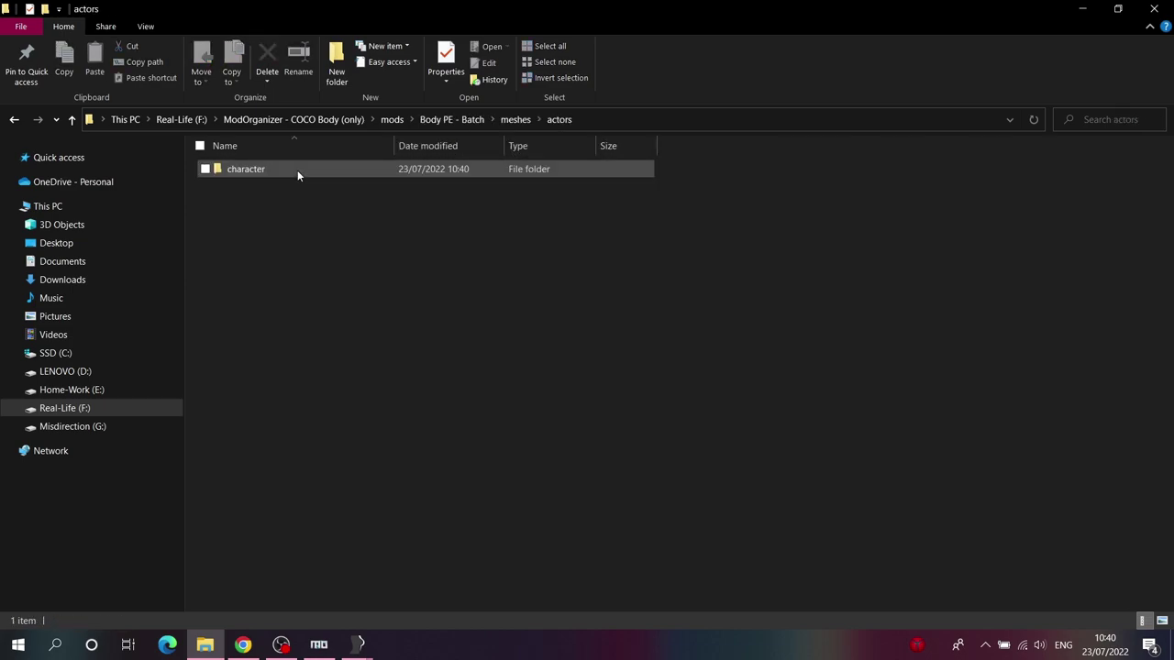
left_click(298, 169)
double_click(297, 170)
left_click(297, 170)
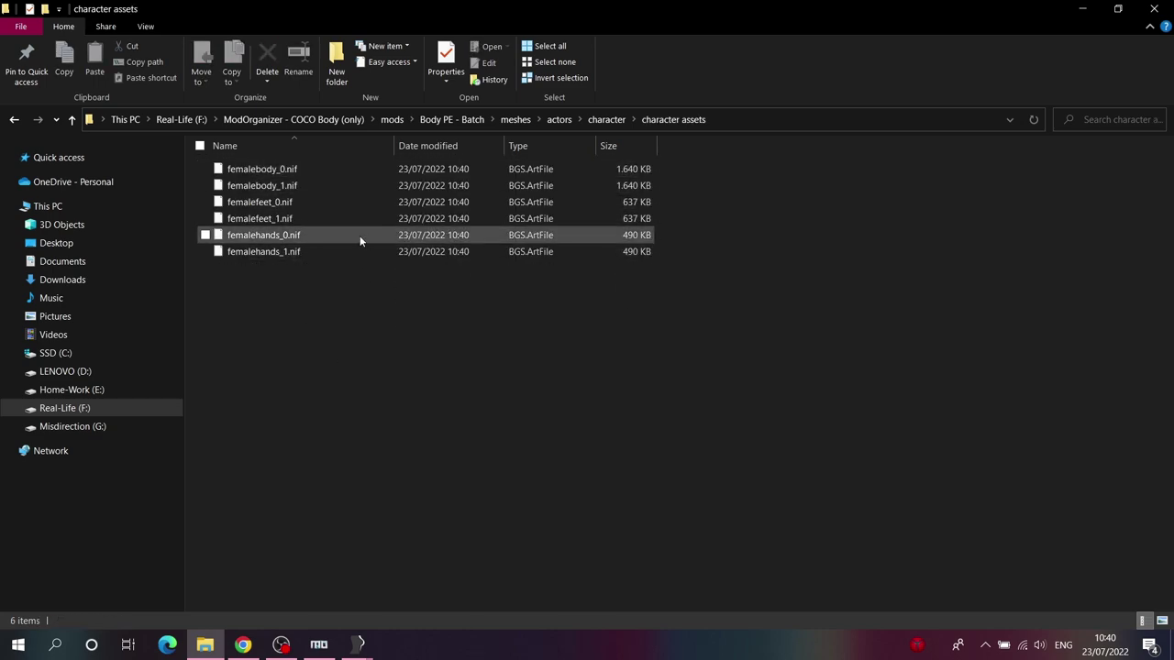
Step: Examine the files in the meshes\COCO3BBB folder of the Body COCO - SMP random mod
left_click(394, 122)
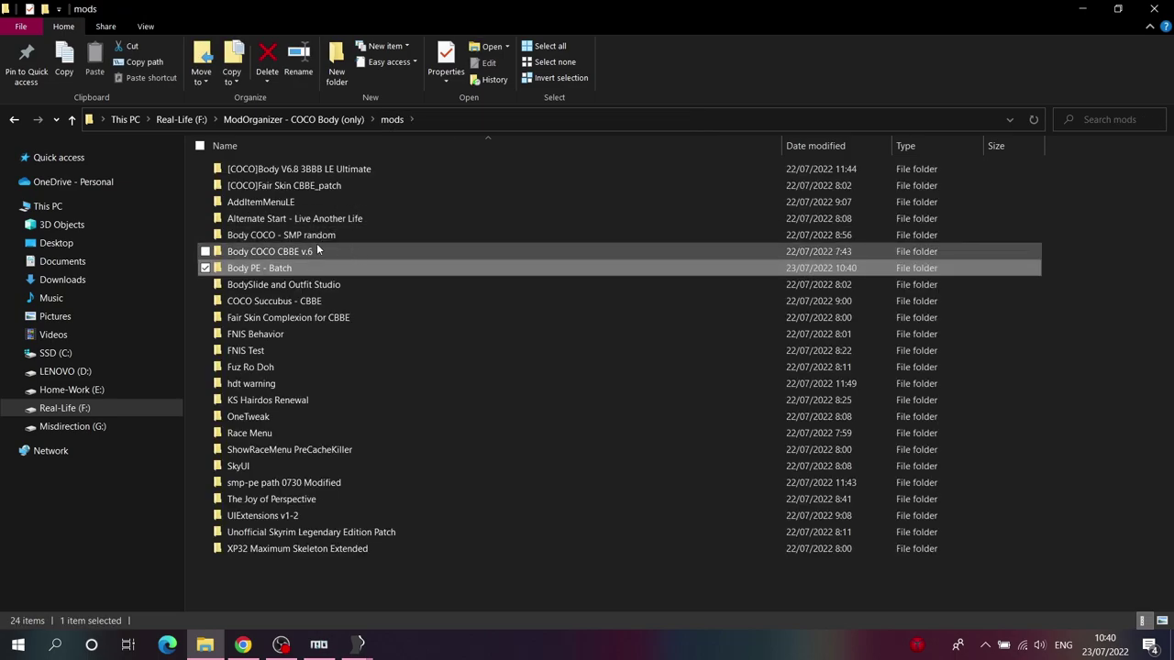
double_click(328, 237)
double_click(269, 171)
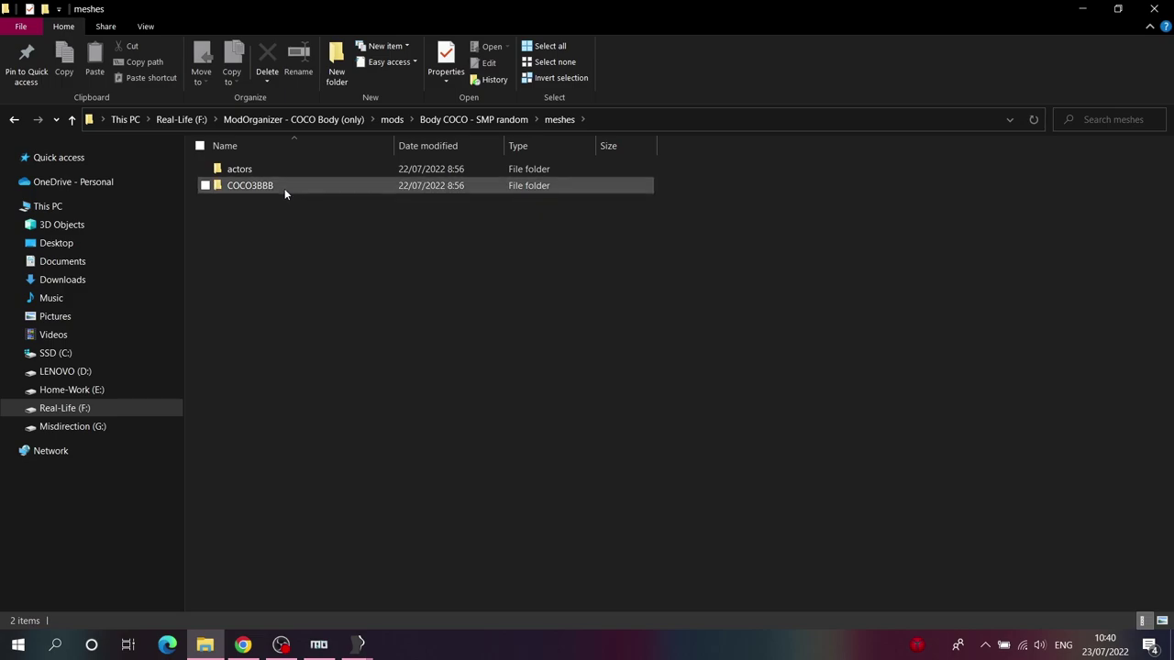
double_click(284, 187)
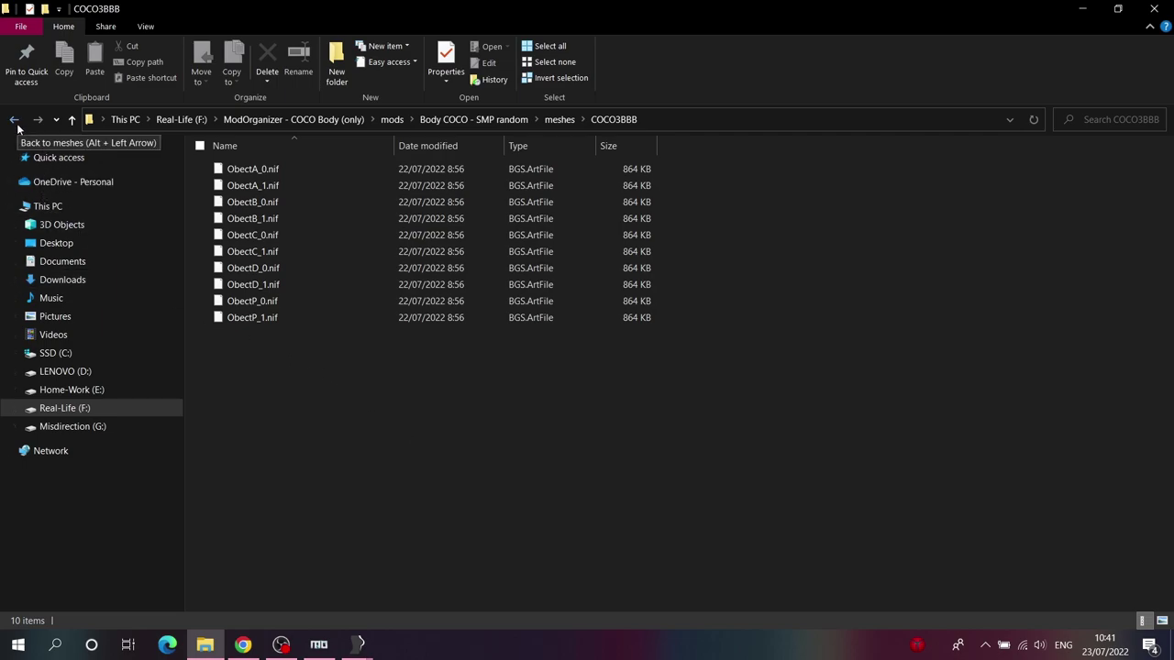
Step: Go back to the meshes folder, and switch to BodySlide to review the available Outfit/Body entries
left_click(15, 120)
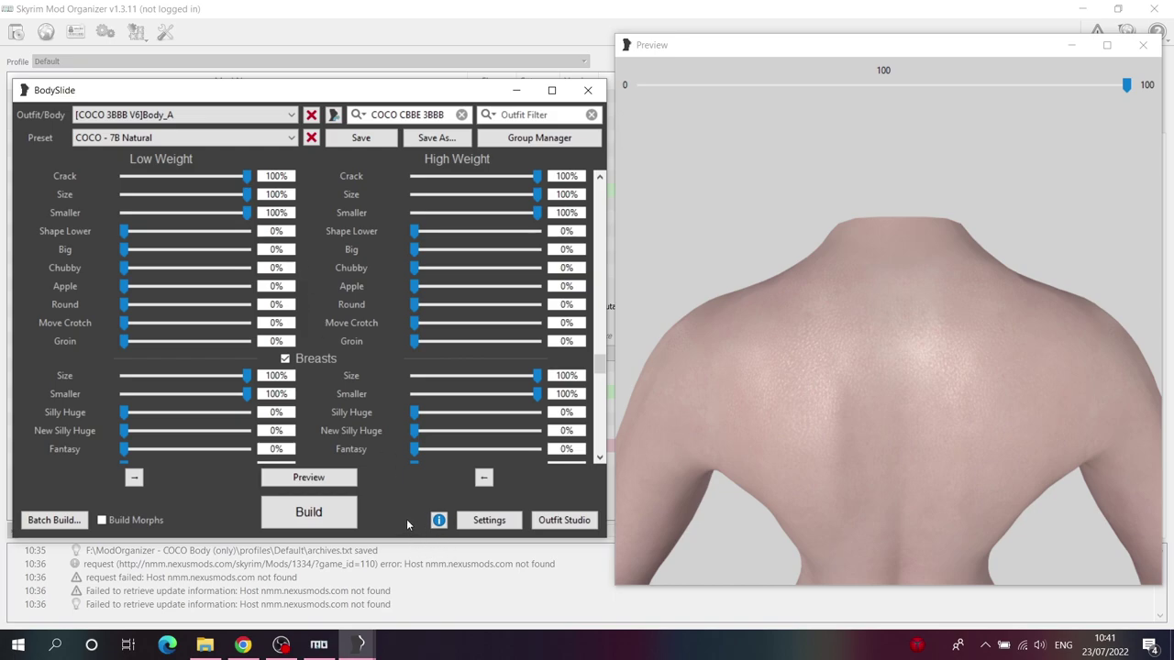
left_click(142, 114)
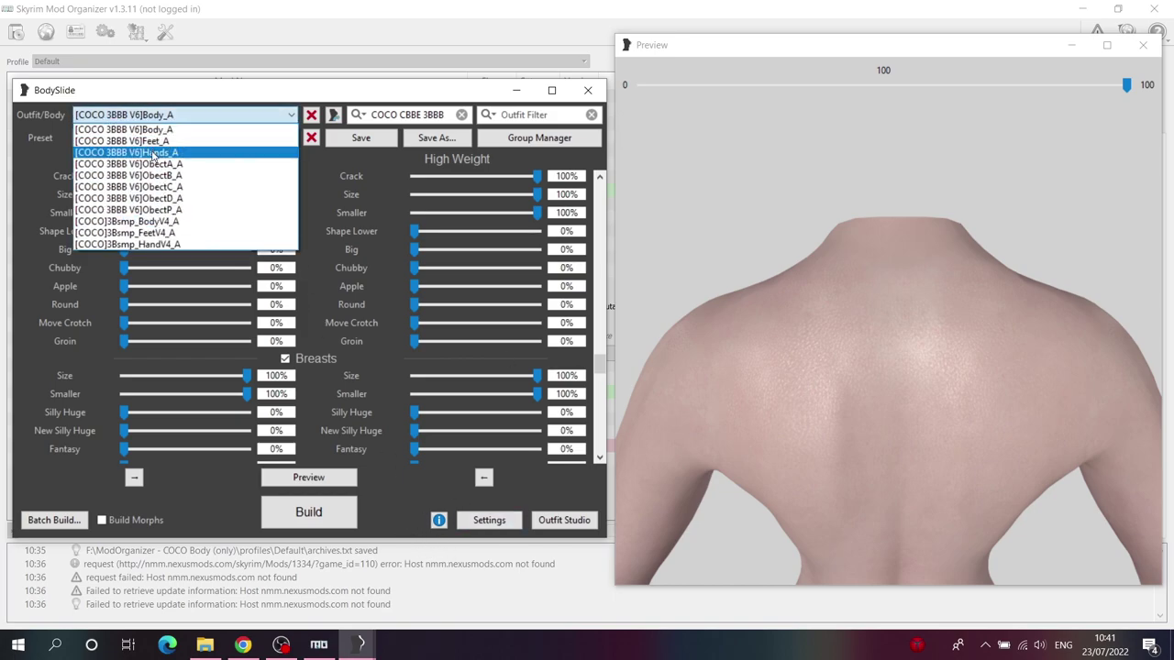
left_click(225, 114)
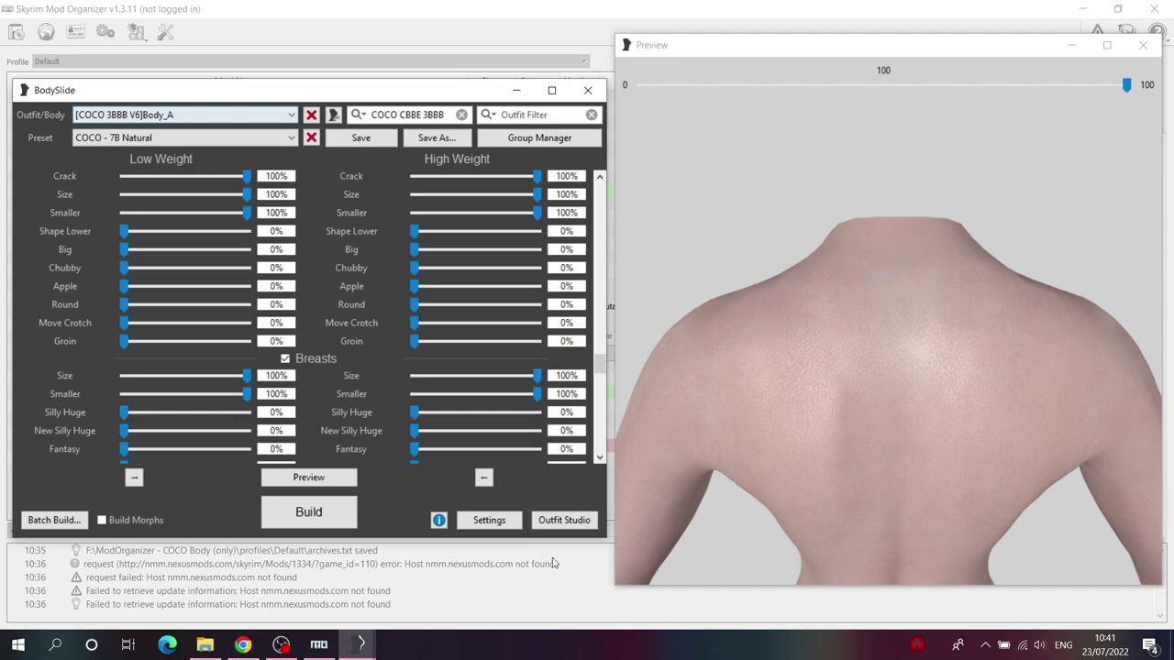
Step: Check the Game Data Path in the BodySlide settings by browsing to F:\Game\skyrim\Data, and cancel the settings
left_click(490, 521)
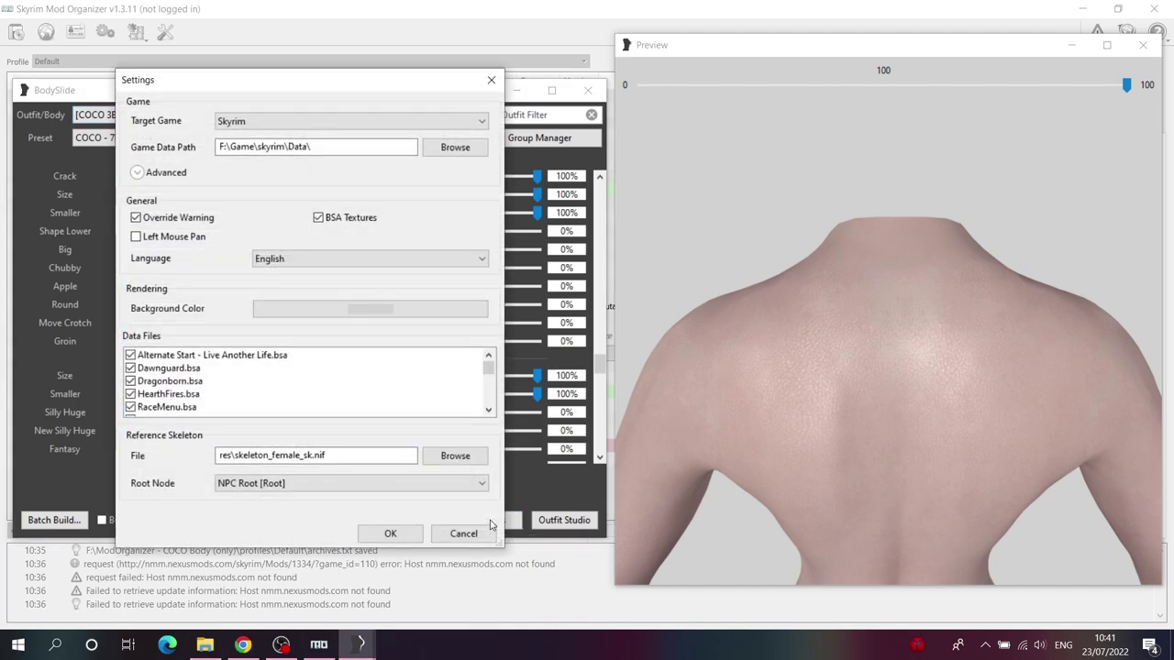
left_click(459, 151)
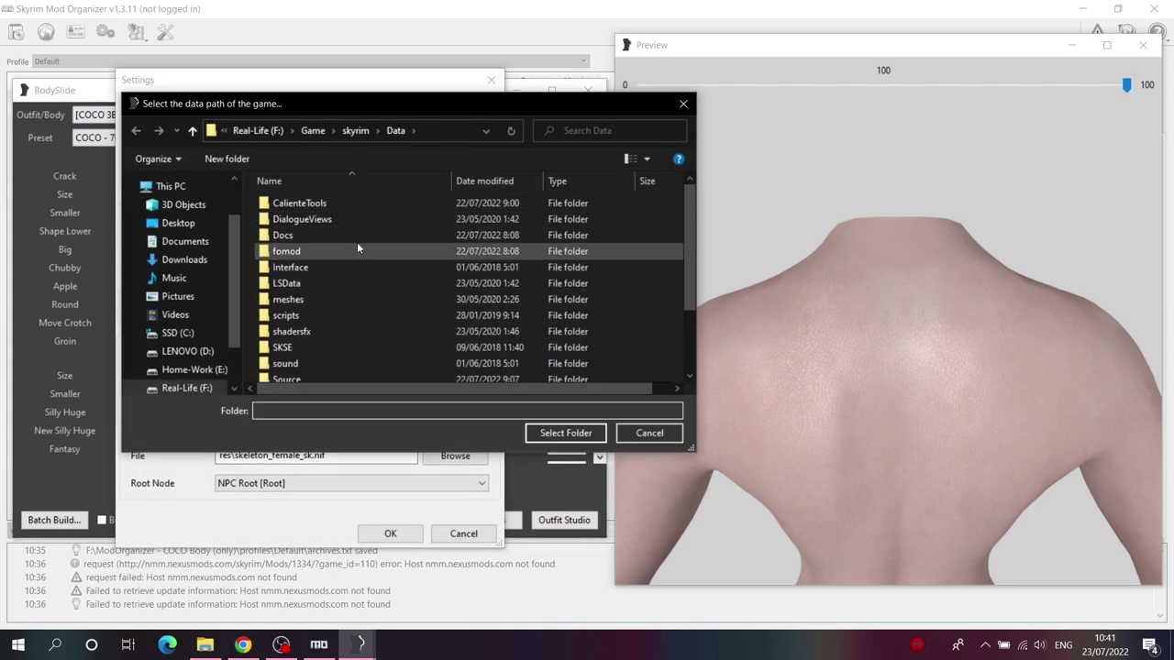
scroll(183, 370, "down", 1)
left_click(357, 130)
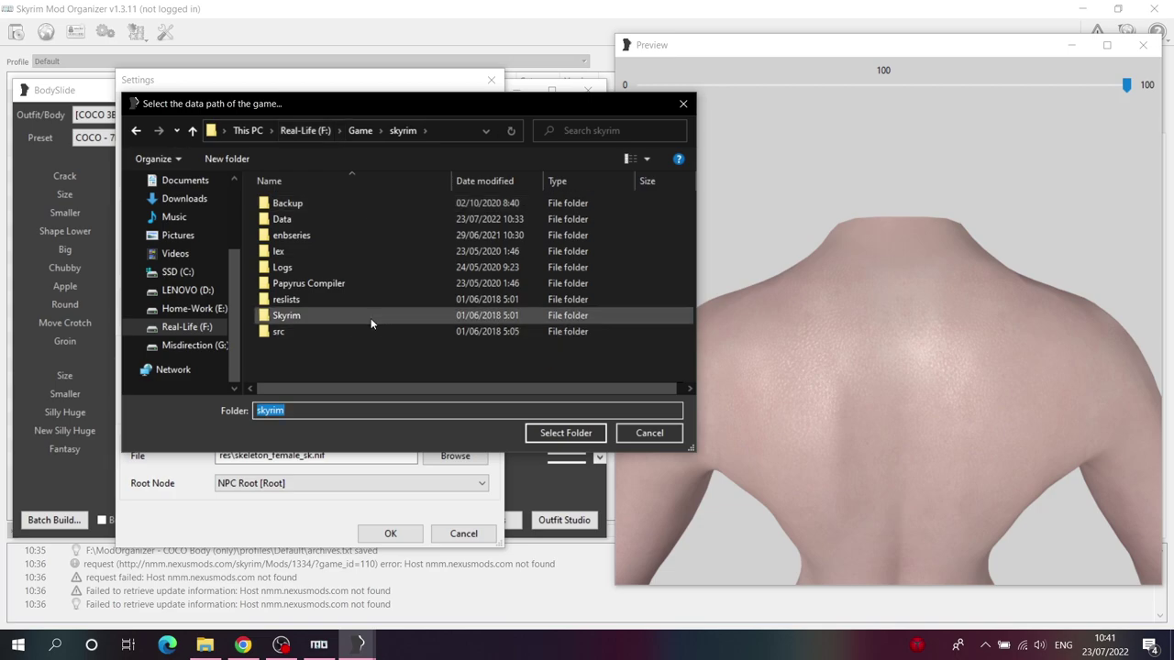
left_click(302, 221)
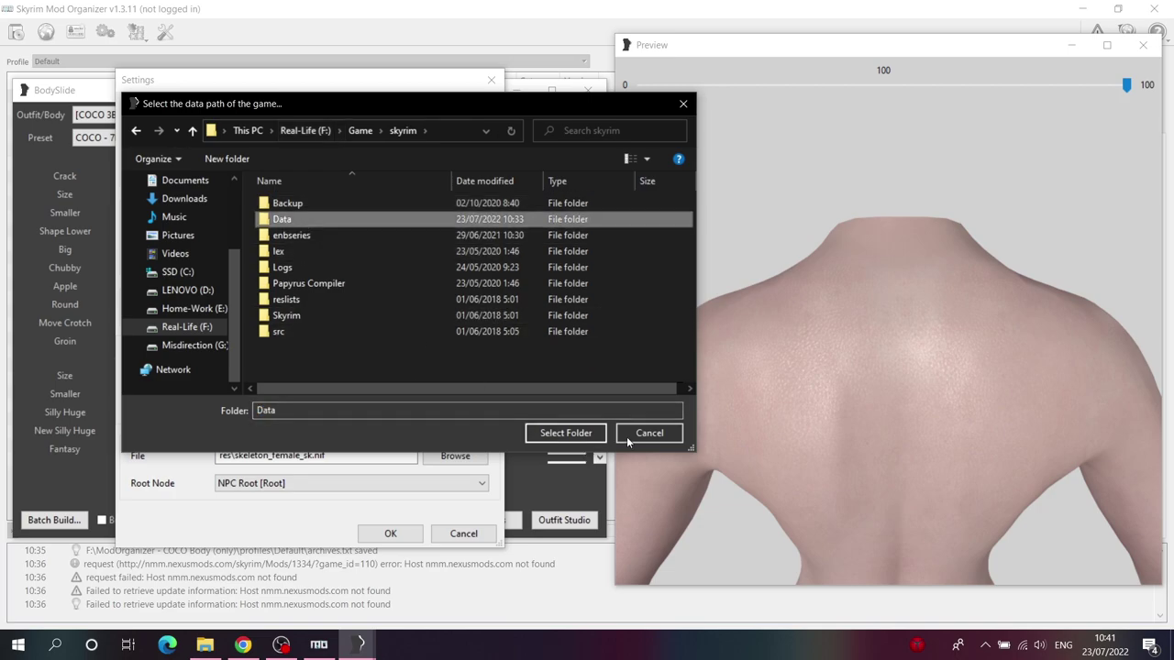
left_click(566, 433)
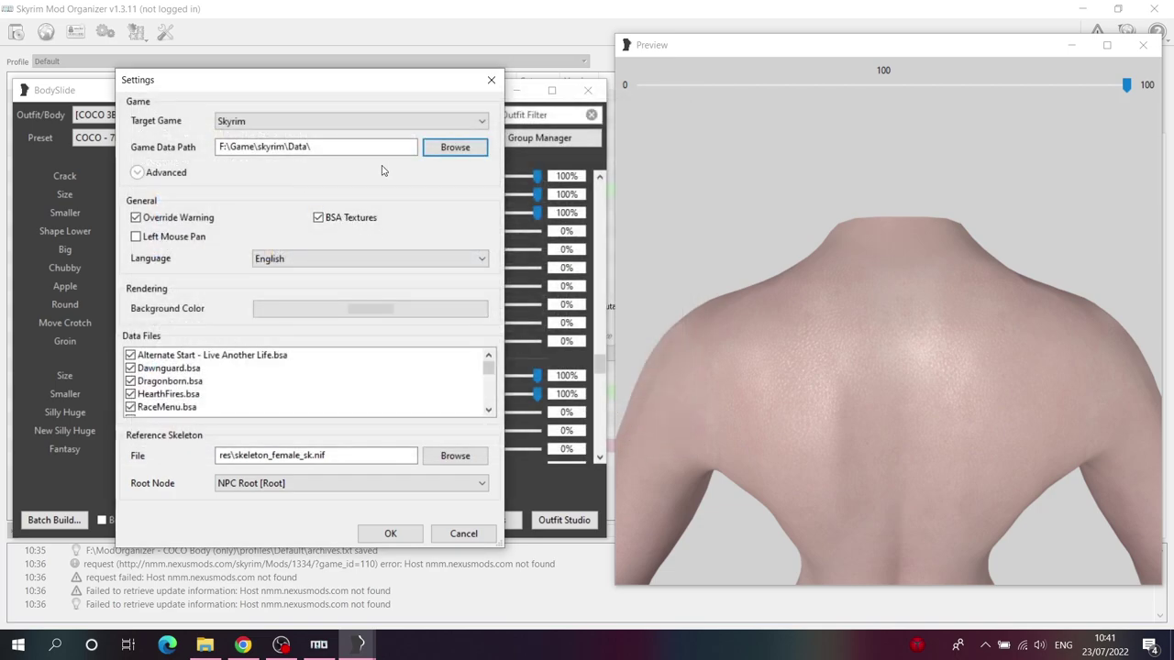
left_click(480, 541)
Step: Review the COCO entries in the Outfit/Body list, and switch to File Explorer to inspect the overwrite folder of ModOrganizer - COCO Body (only)
left_click(229, 114)
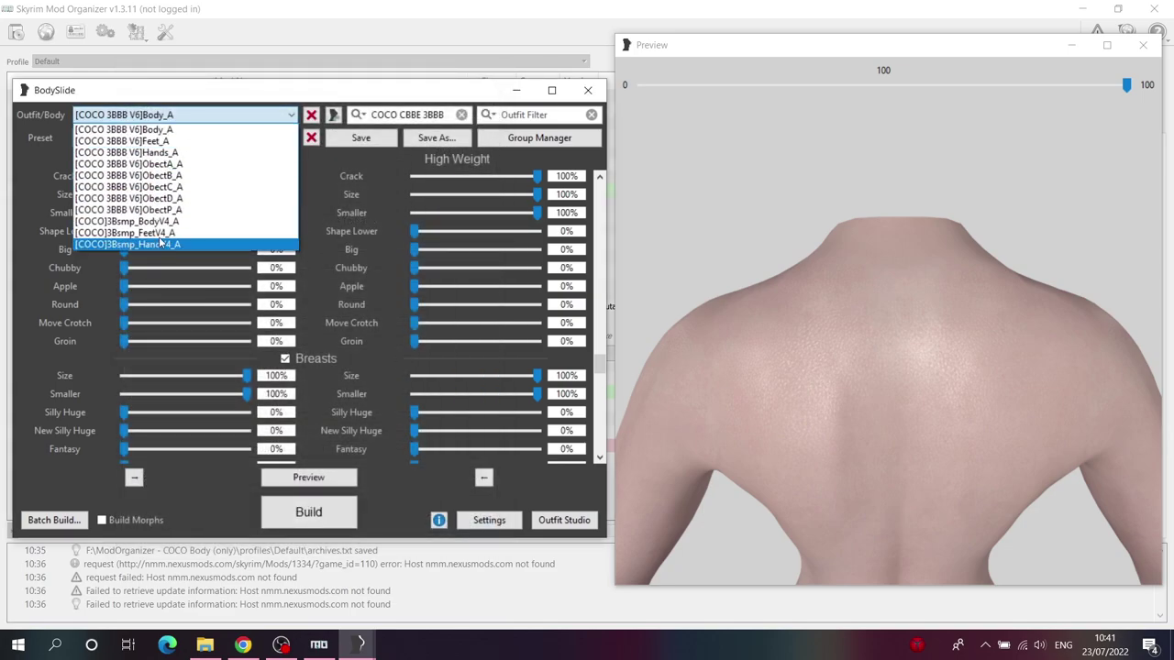
left_click(235, 94)
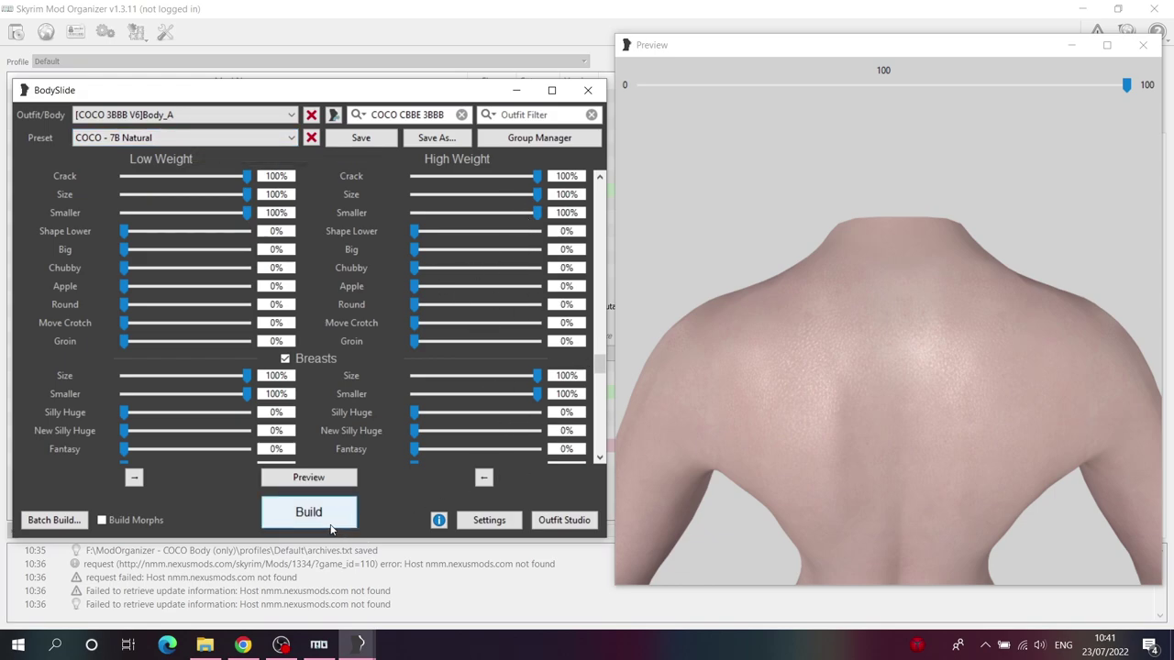
left_click(206, 644)
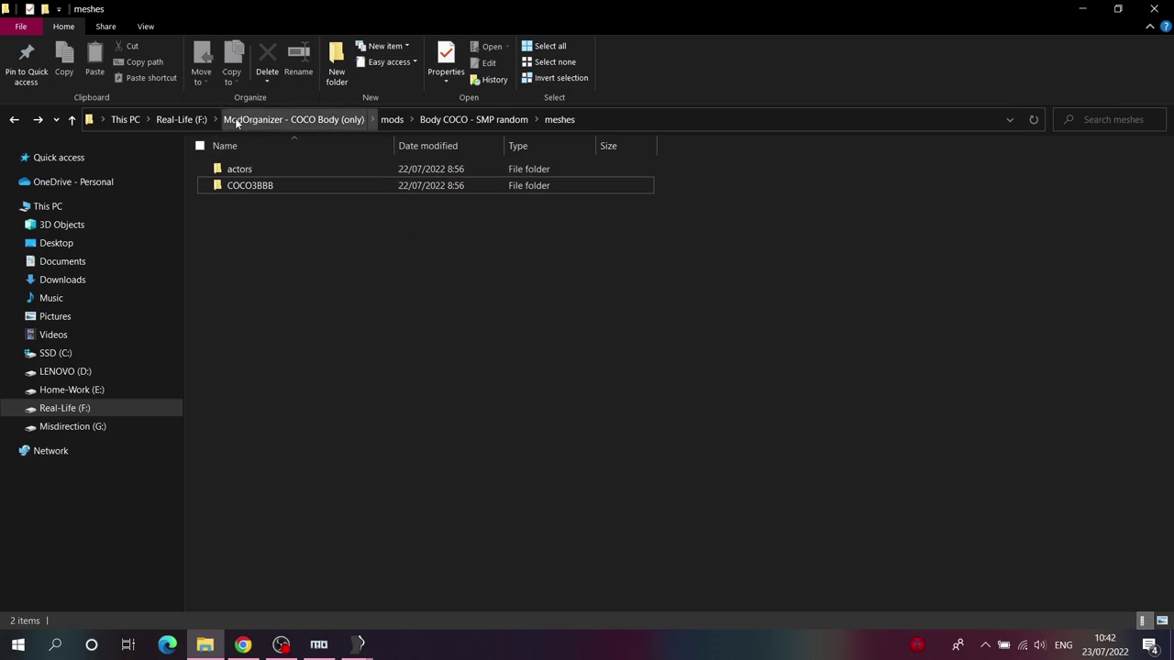
left_click(274, 121)
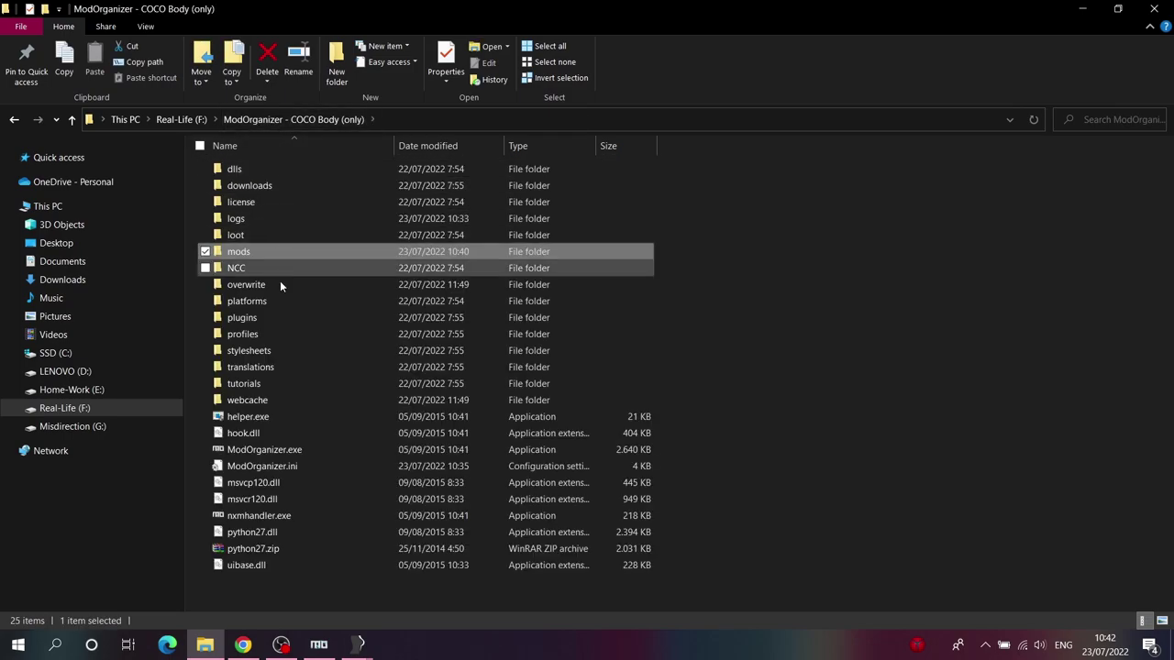
double_click(280, 288)
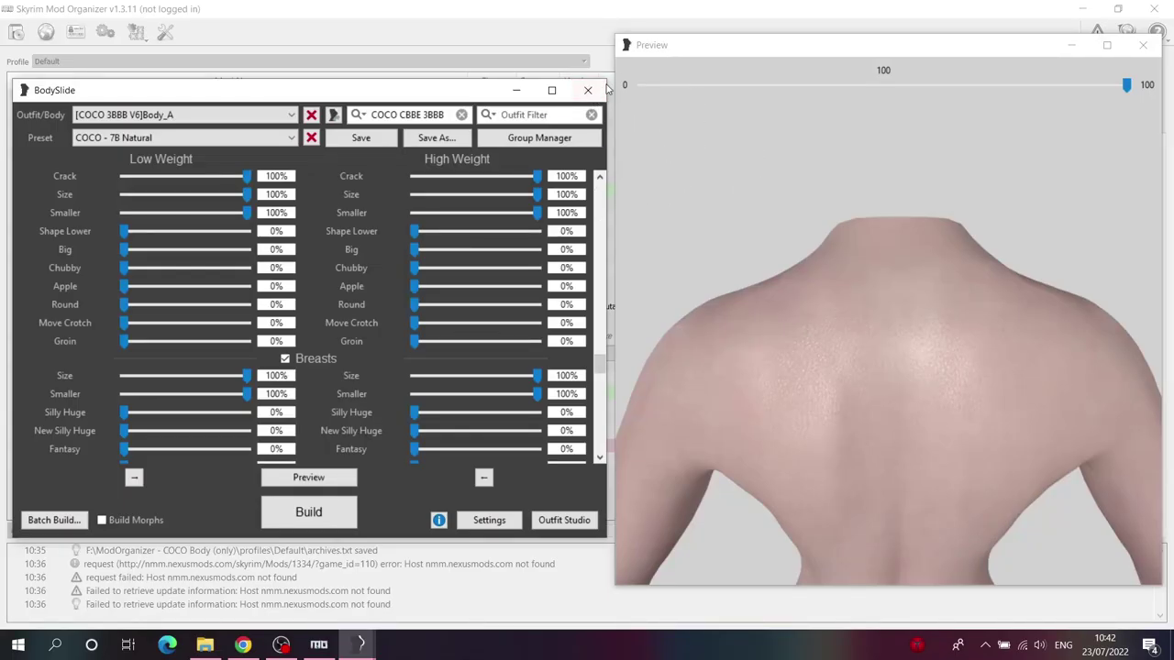
Step: Close BodySlide and refresh the mod list in Mod Organizer to select the Body PE - Batch mod
left_click(588, 90)
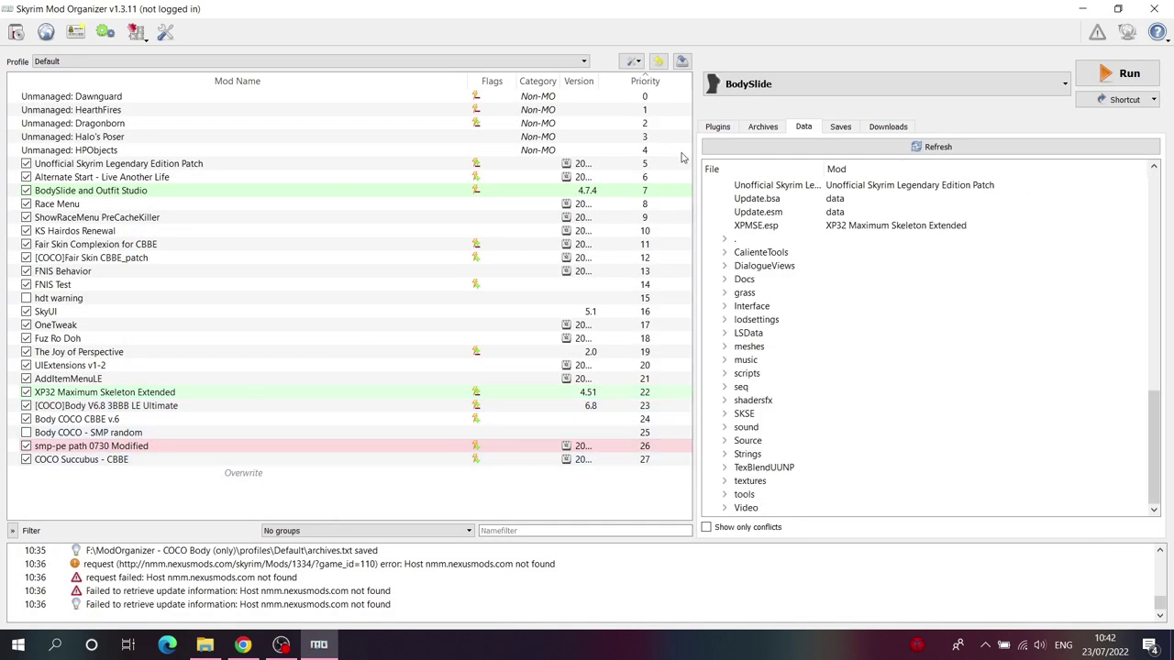
left_click(633, 60)
left_click(658, 138)
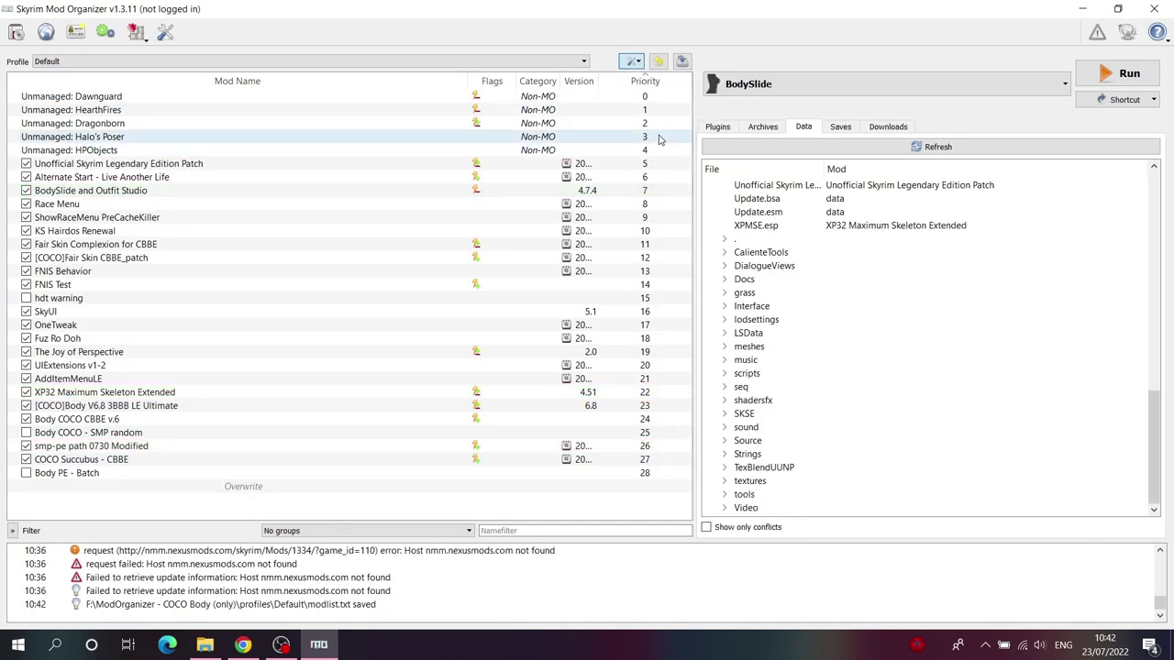
left_click(72, 475)
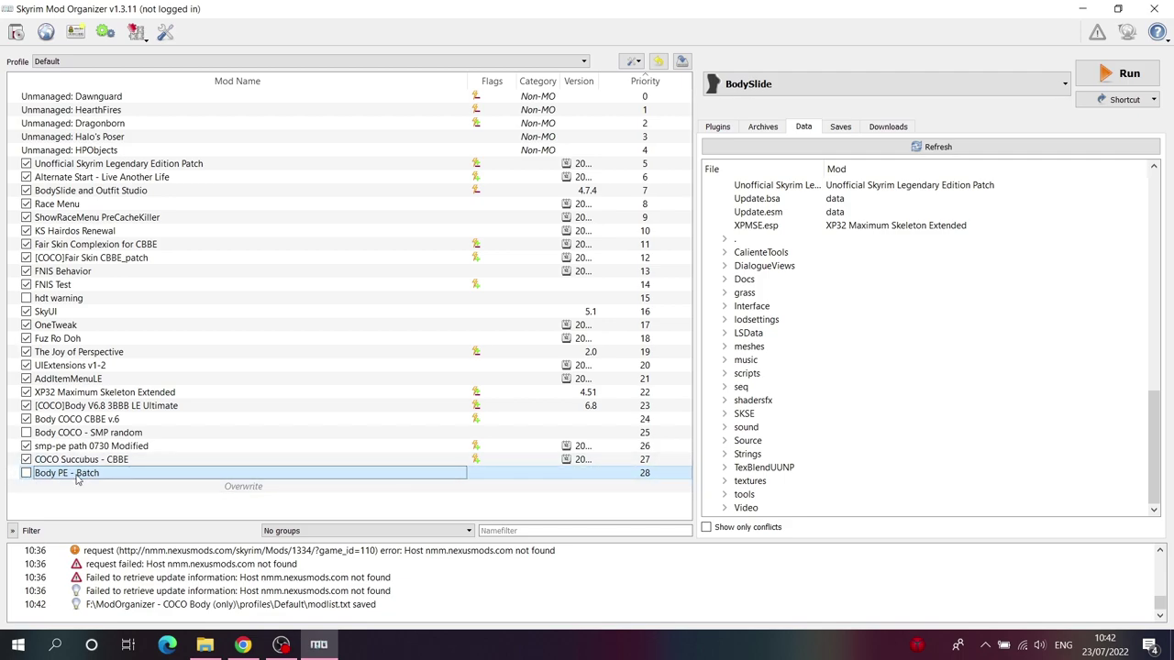
Step: Show the plugin list in Mod Organizer and switch from the BodySlide executable to the game to launch Skyrim
left_click(721, 127)
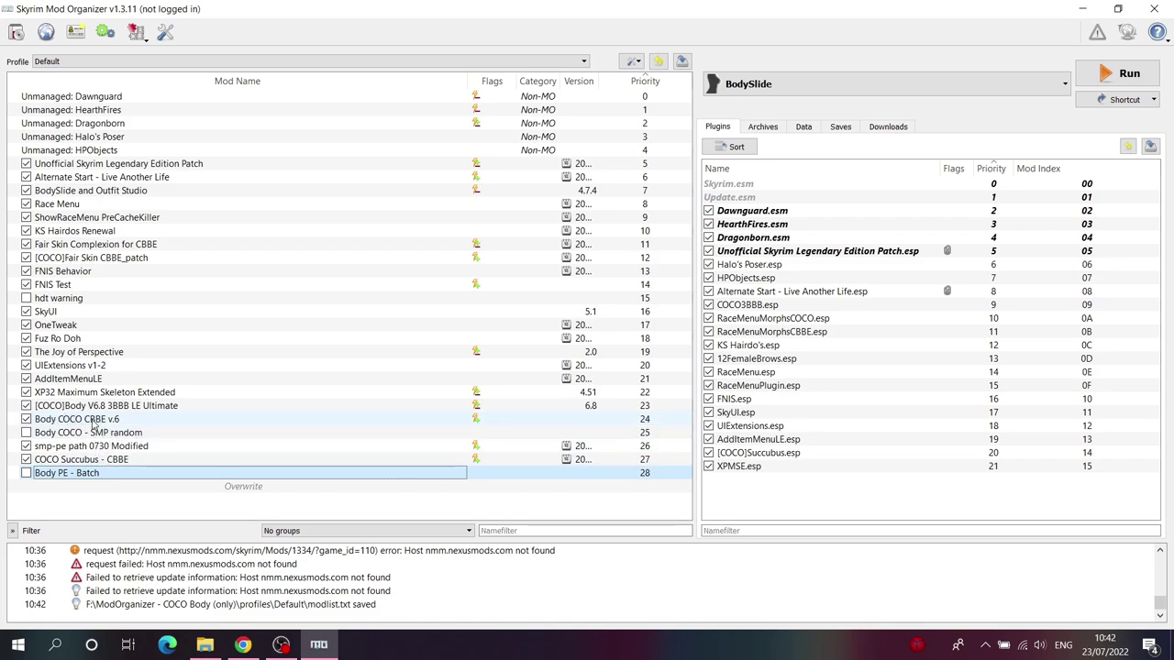
left_click(894, 87)
left_click(820, 126)
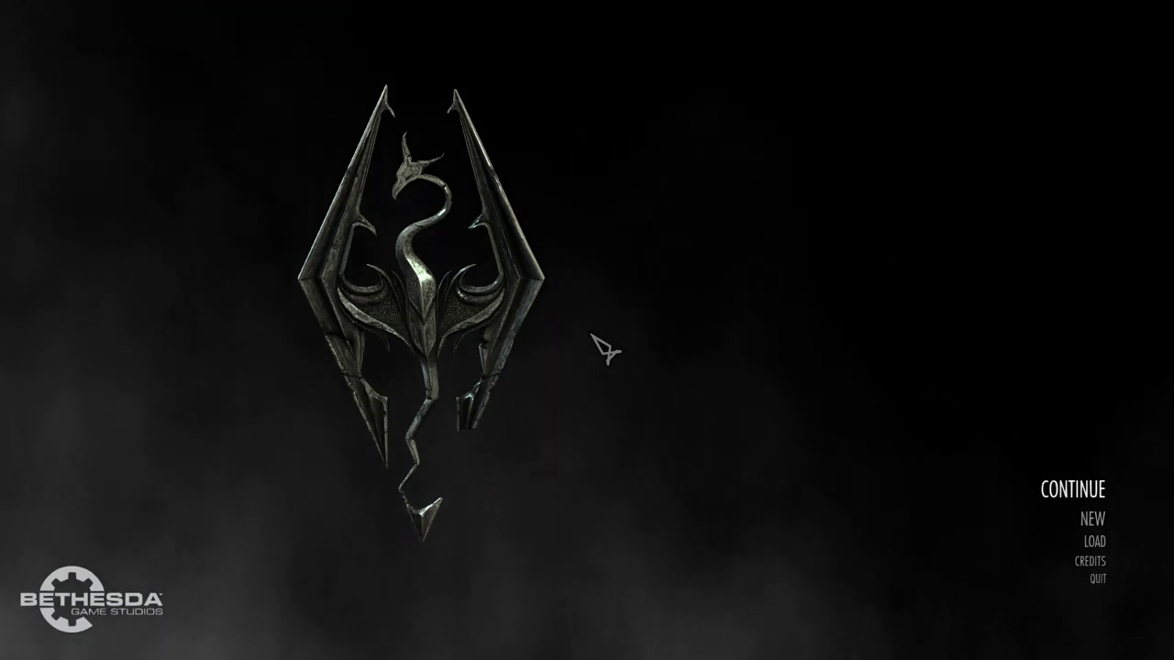
Step: Start a new game from the Skyrim main menu
key("Down")
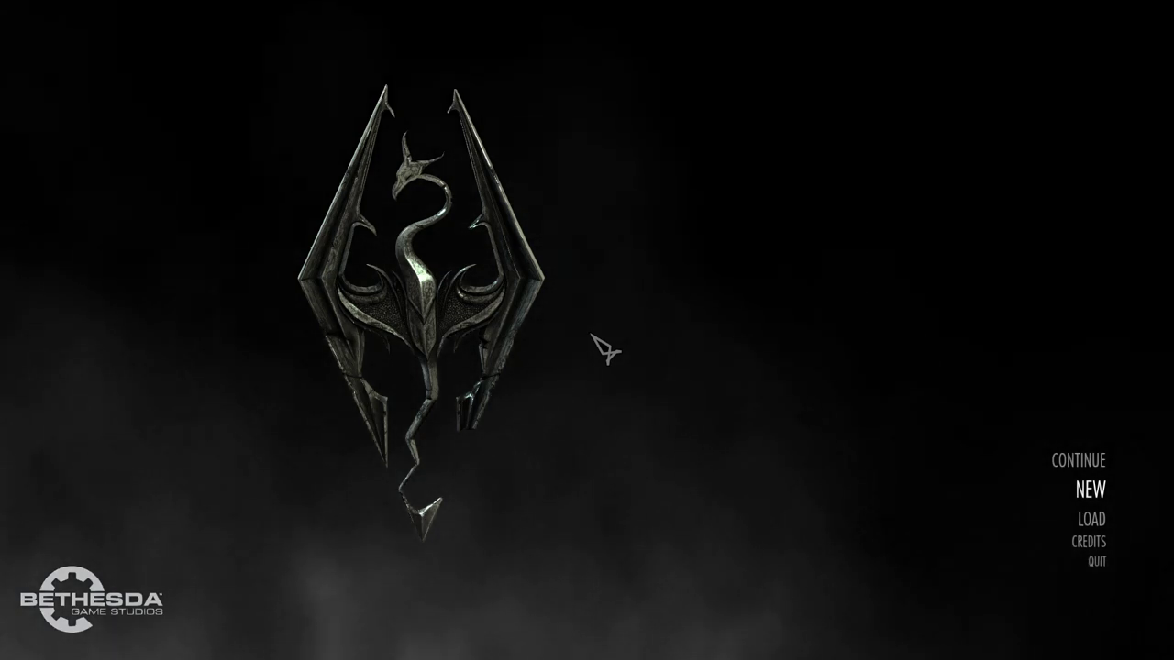
key("Return")
key("Return")
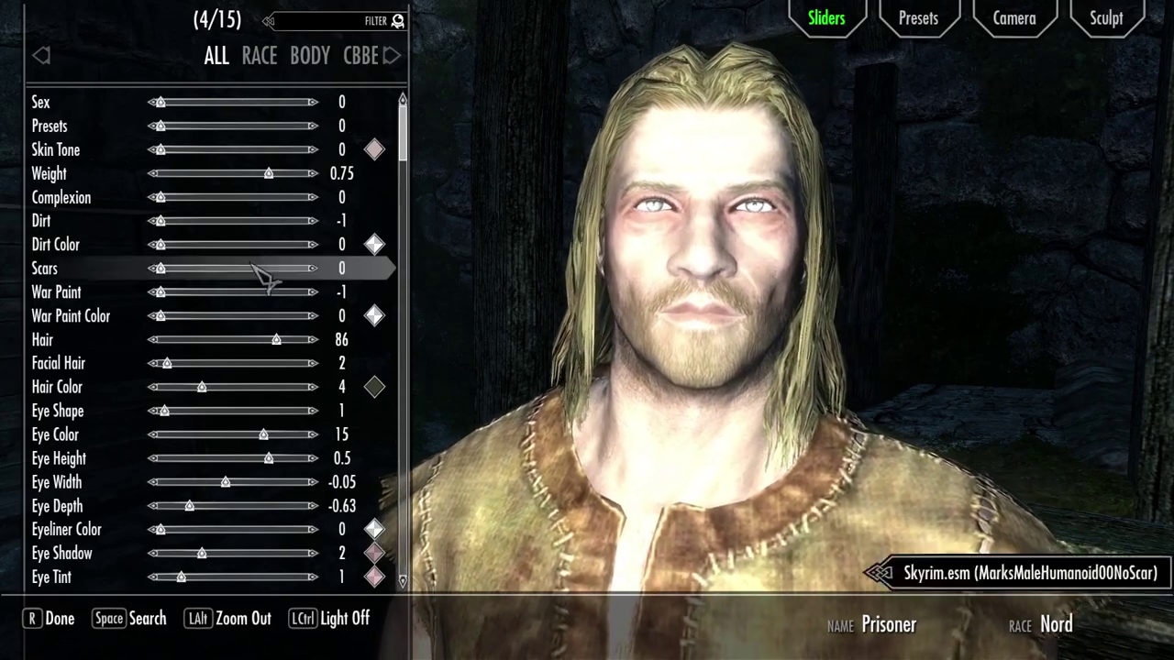
Step: Zoom out to show more of the character's body and turn the character light off
key("alt")
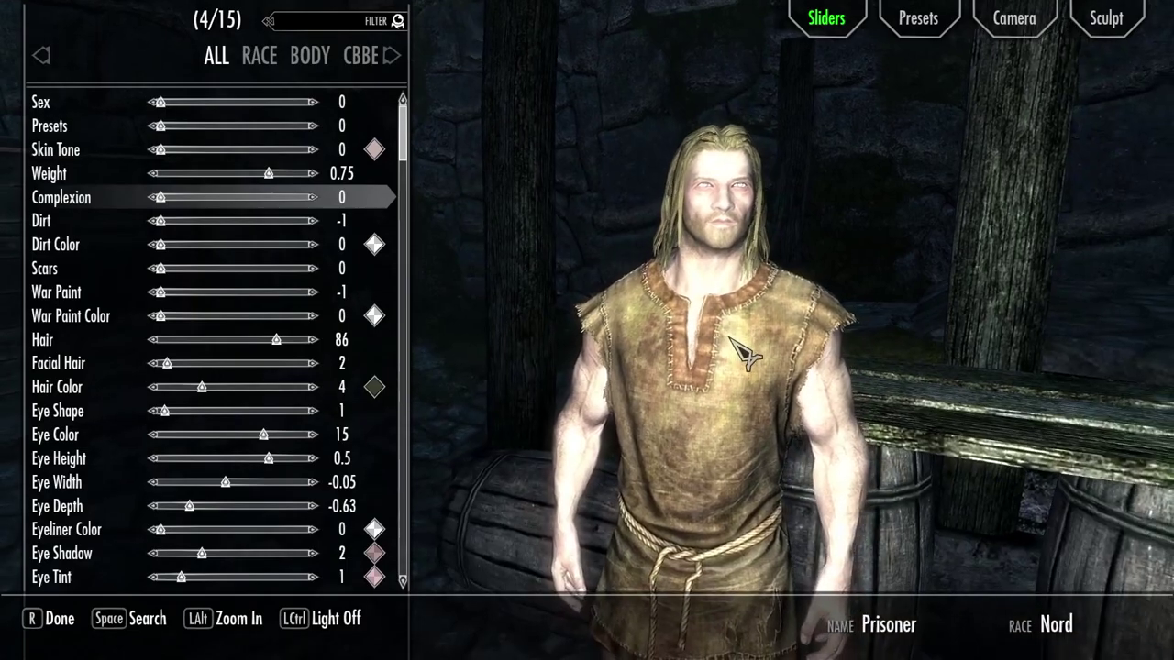
key("ctrl")
key("ctrl")
key("ctrl")
key("ctrl")
key("ctrl")
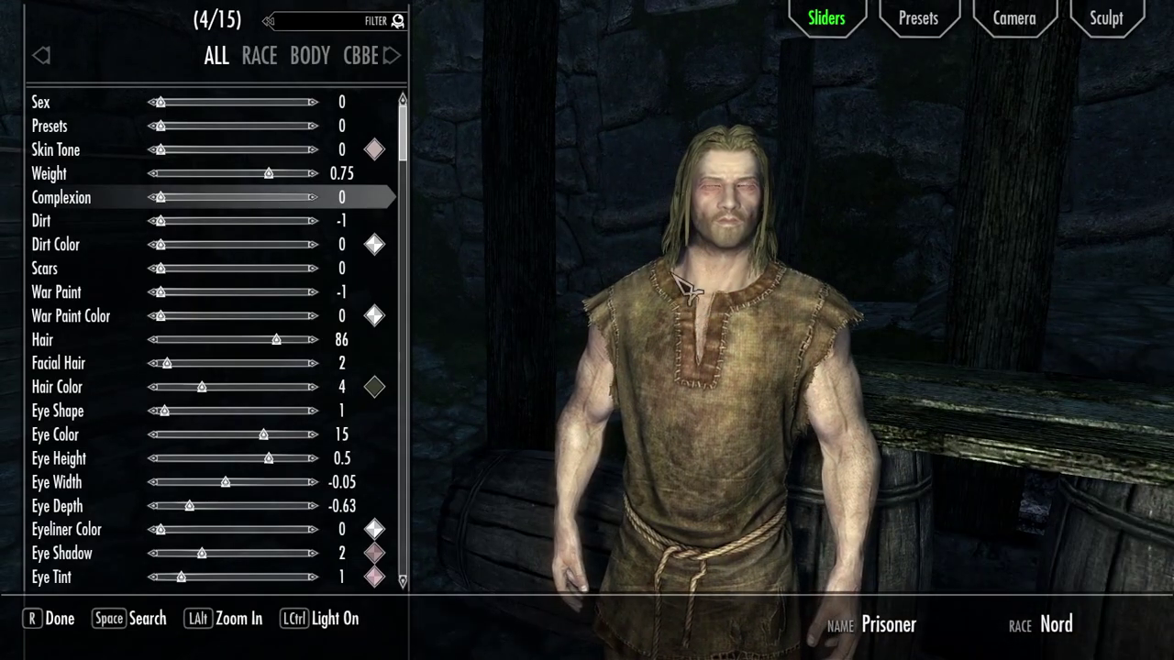
Step: Set the character's Sex to 1 in the Body category
left_click(260, 56)
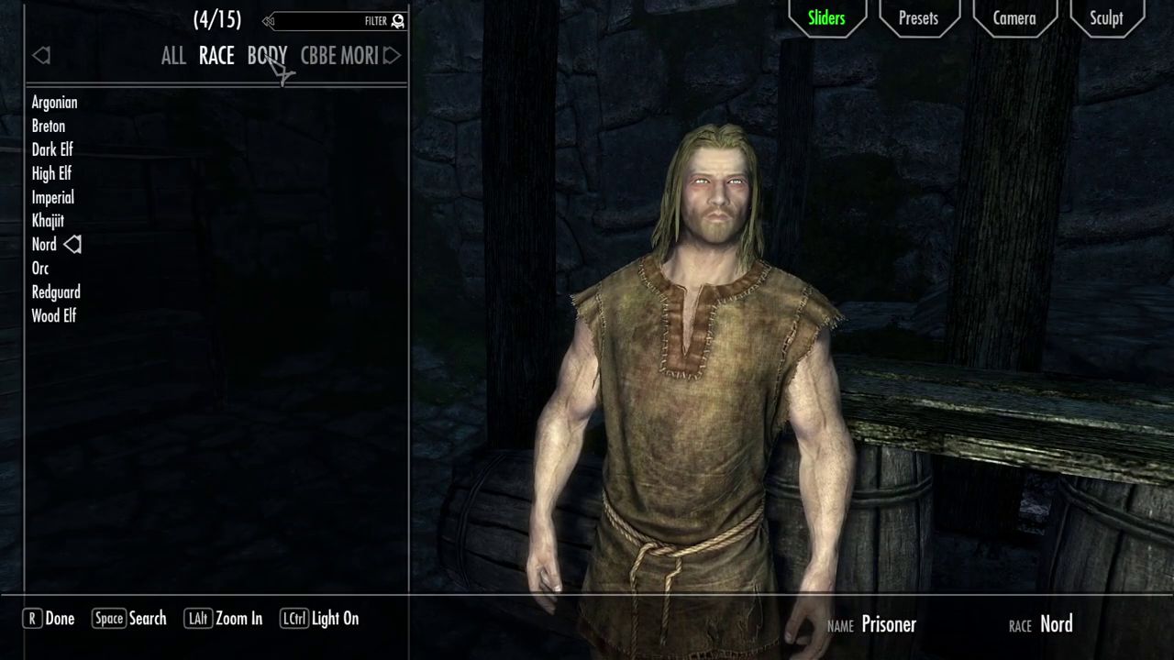
left_click(270, 57)
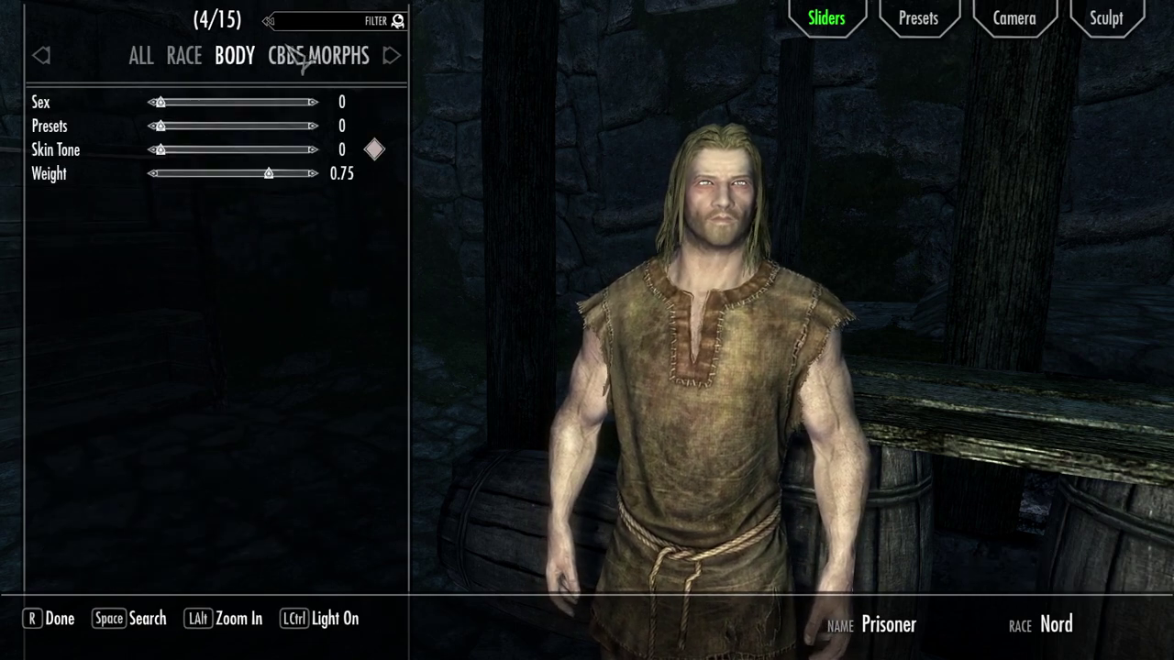
key("Right")
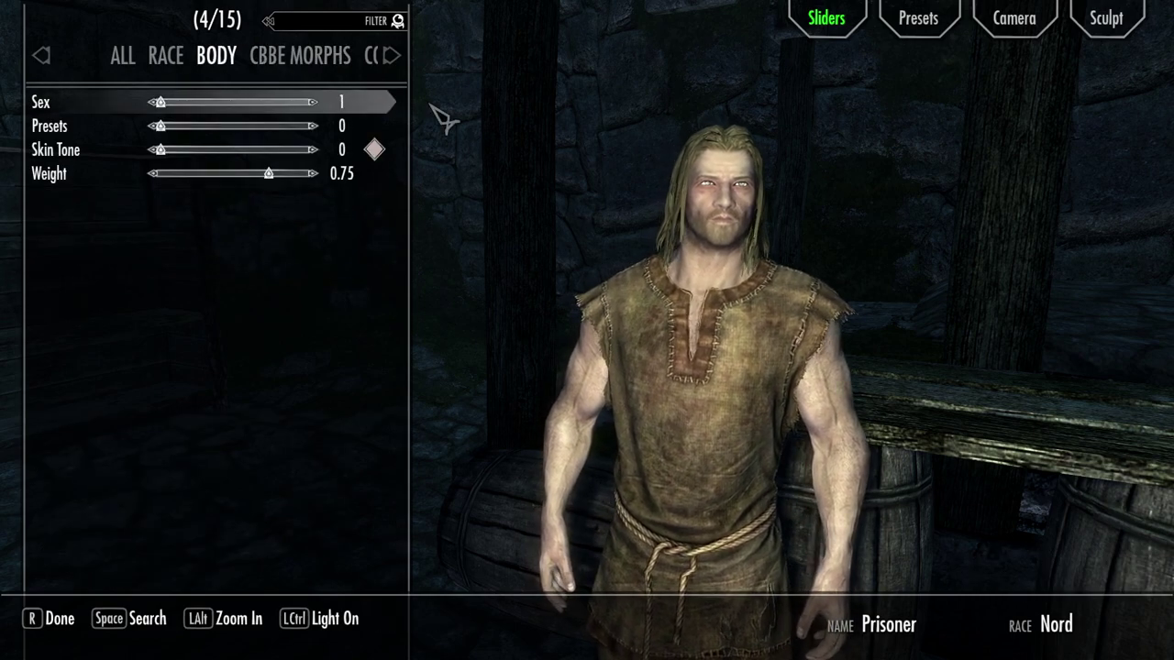
Step: Raise the skin tone color to full brightness and set the character's Weight to 1
left_click(376, 150)
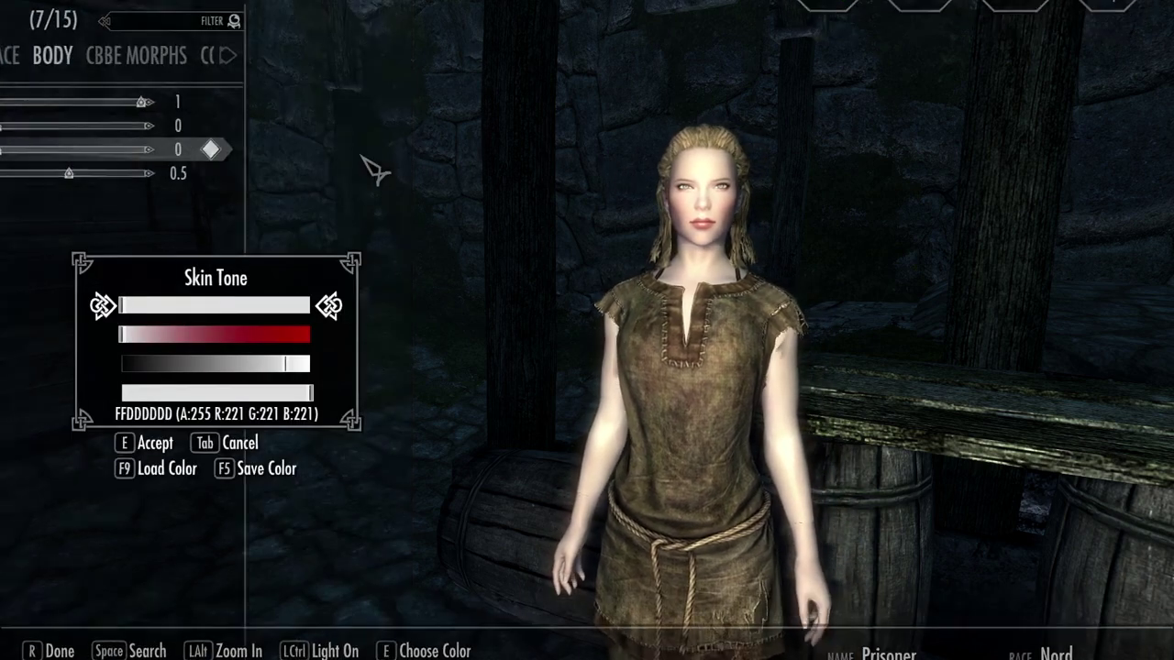
left_click_drag(285, 366, 446, 398)
key("e")
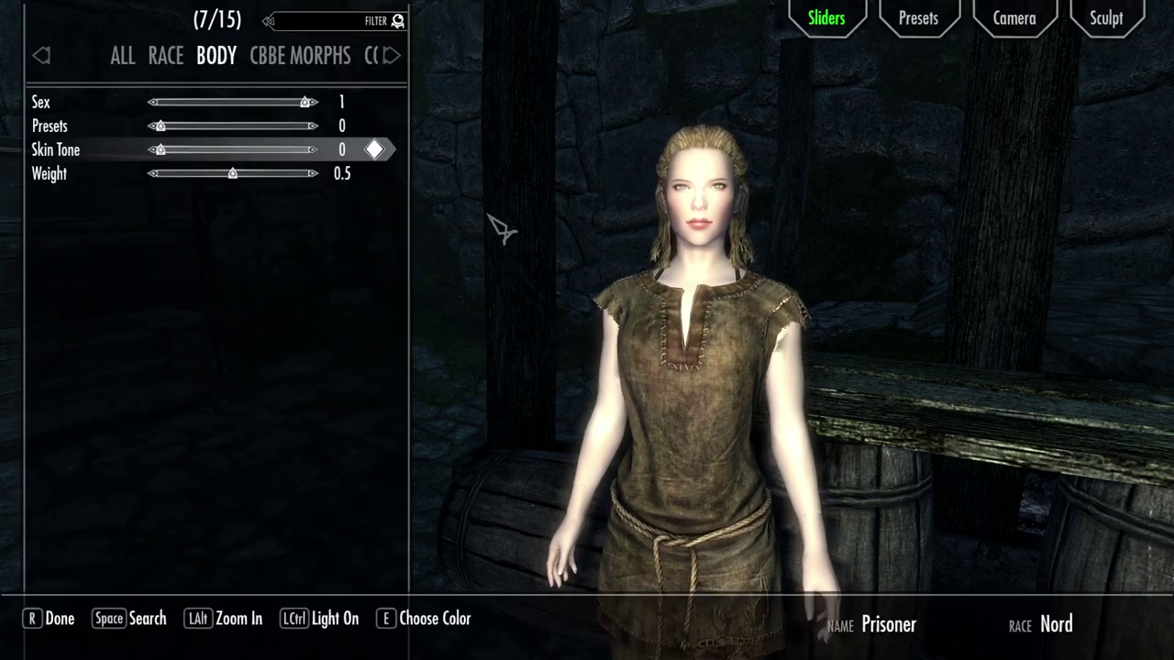
left_click_drag(243, 179, 358, 193)
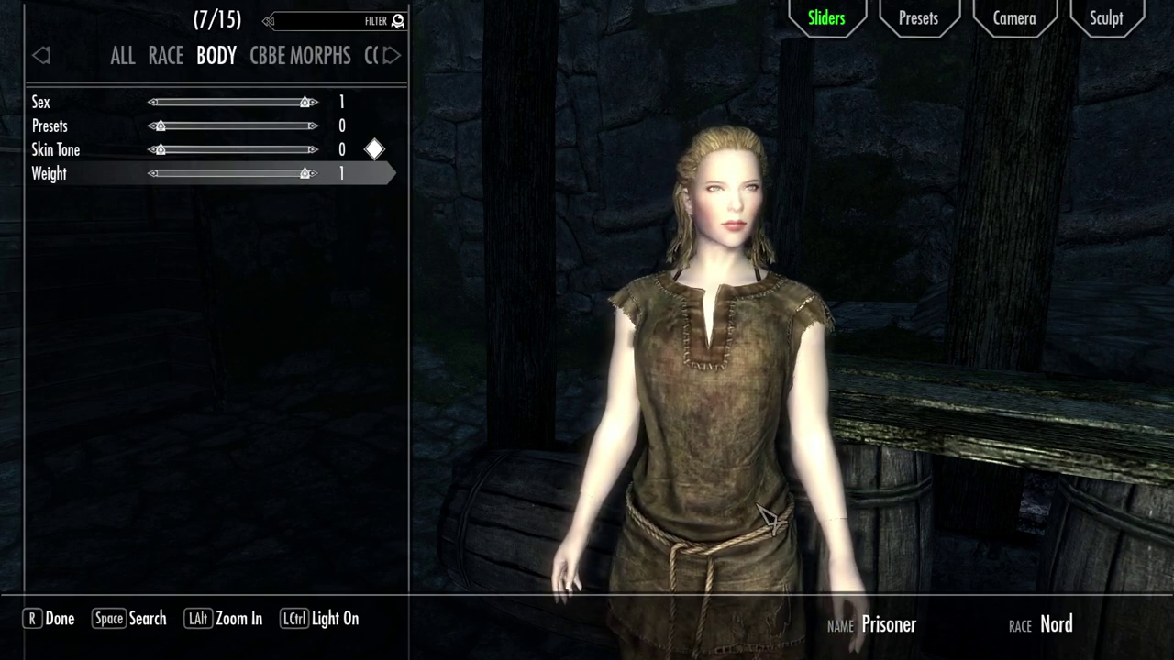
Step: Examine the character's body and hands up close by moving and zooming in Camera mode
left_click(1001, 28)
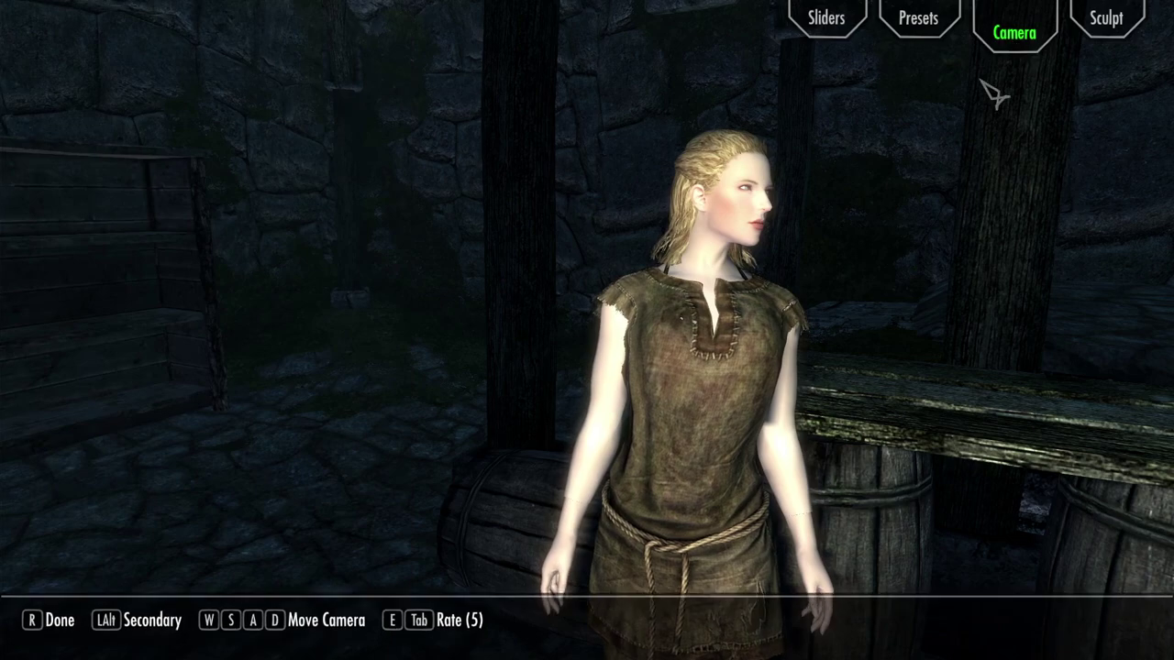
key("s")
key("s")
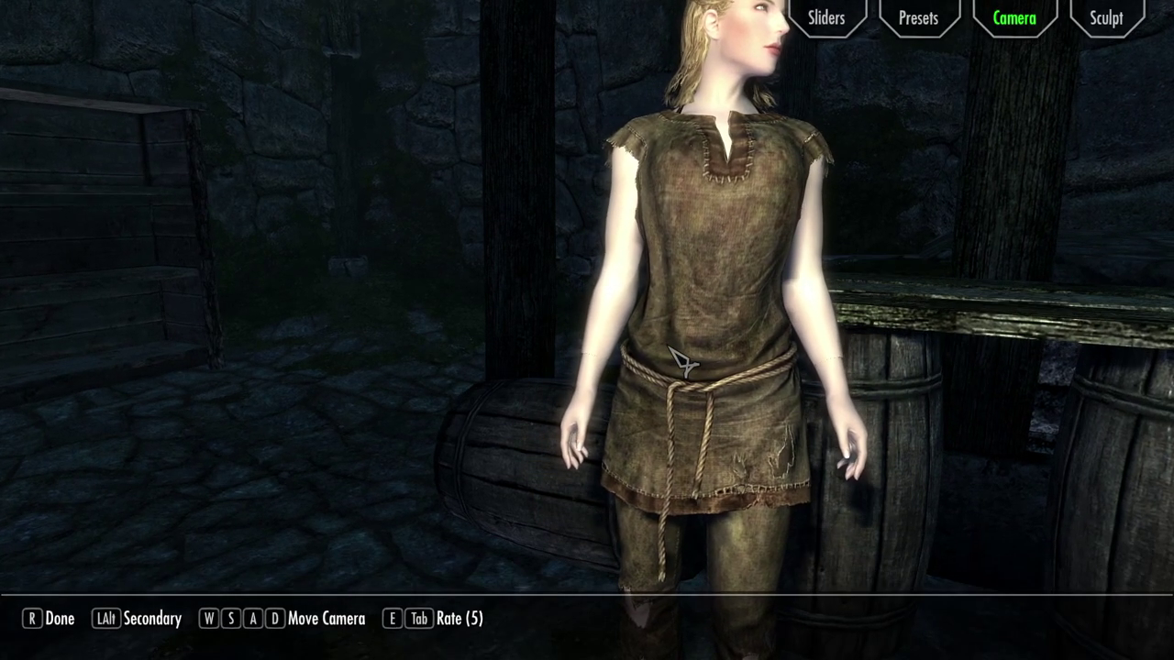
key("w")
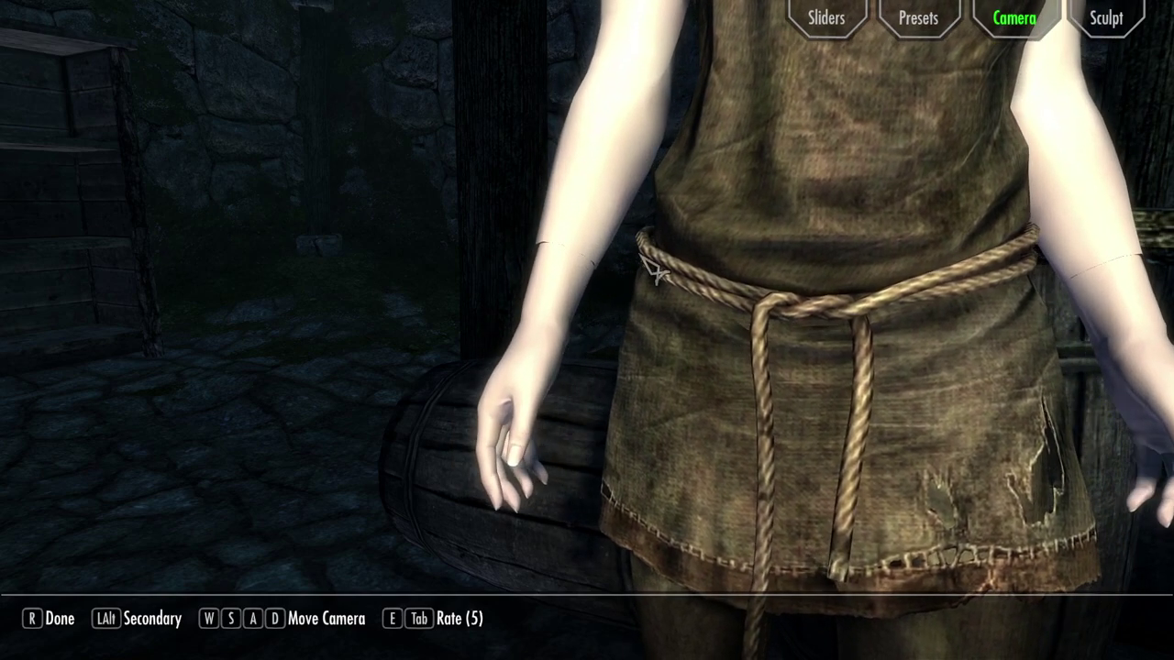
key("alt")
key("s")
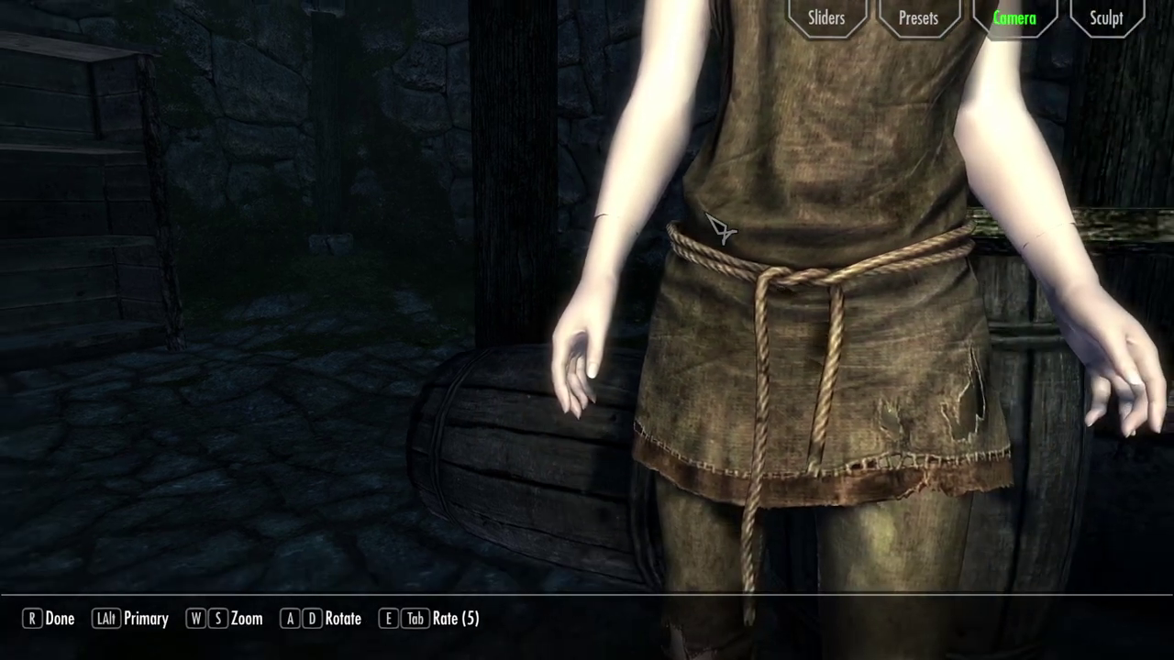
key("alt")
key("w")
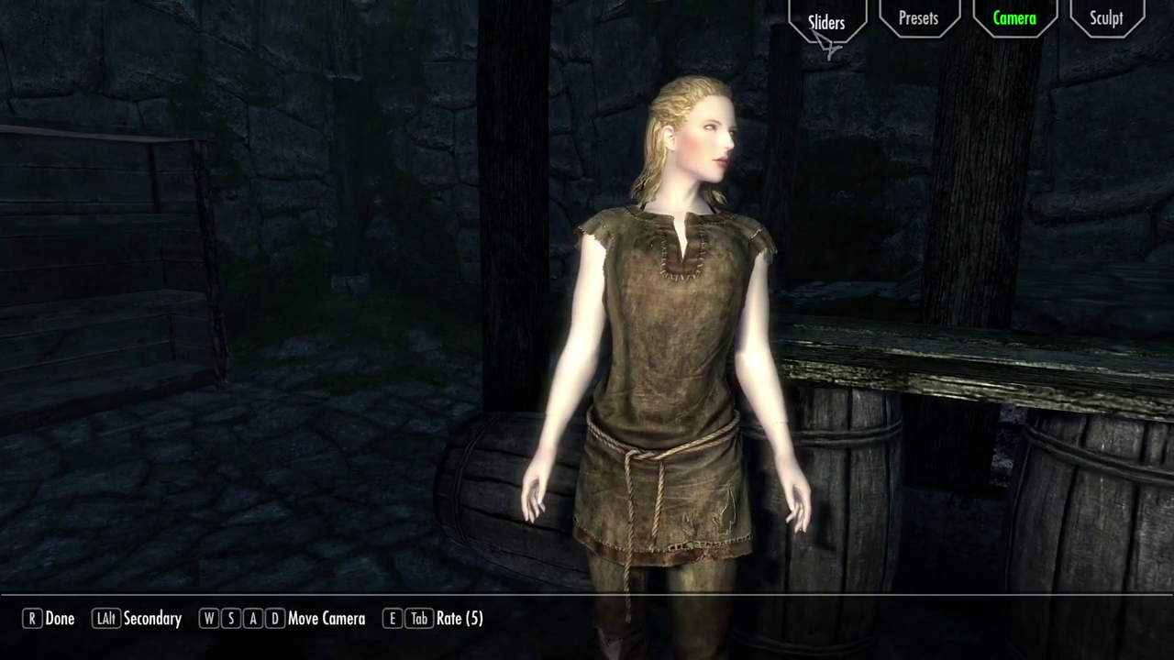
Step: Return to the character sliders and open the CBBE Morphs category
left_click(824, 37)
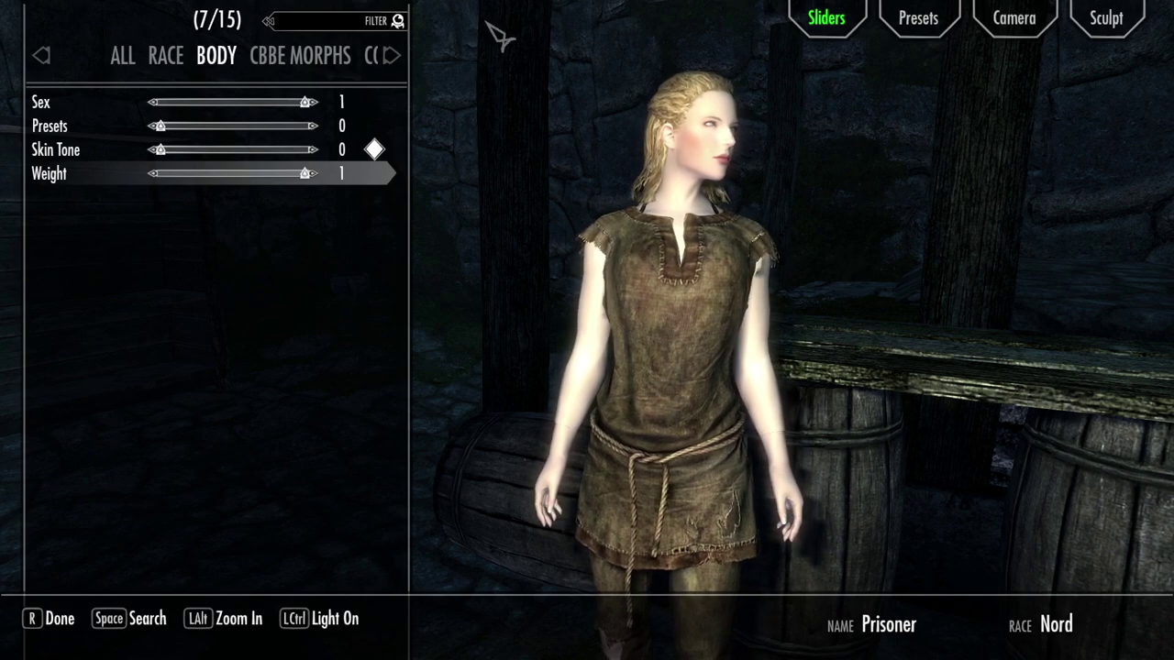
left_click(303, 57)
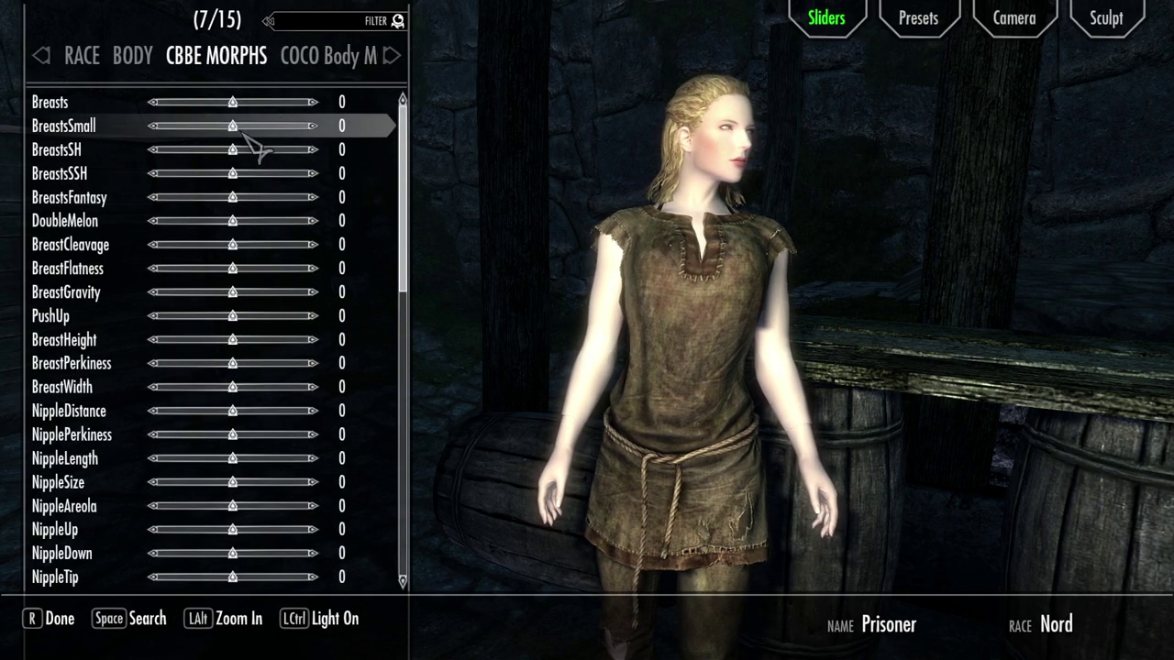